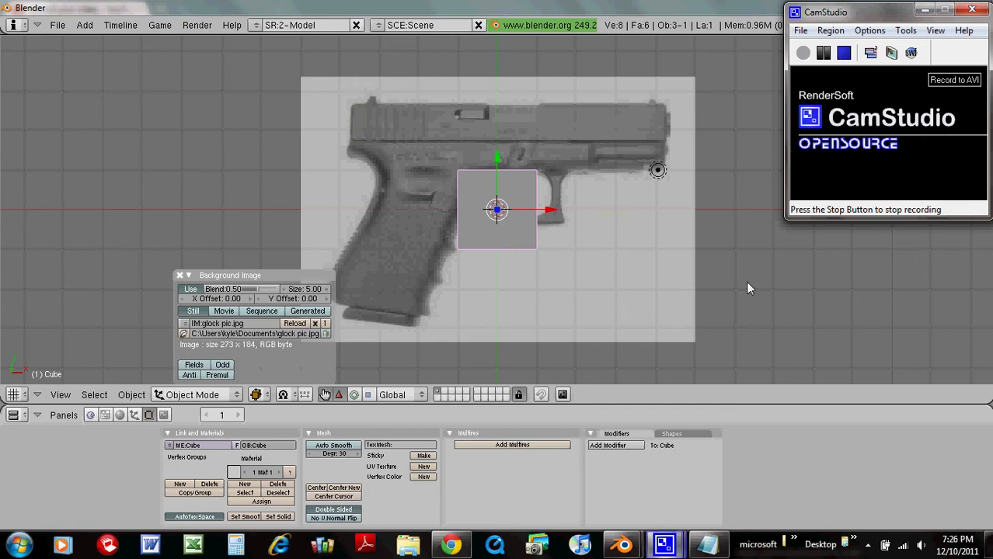
- Look over the tutorial notes, then return to the Blender 3D scene
click(705, 547)
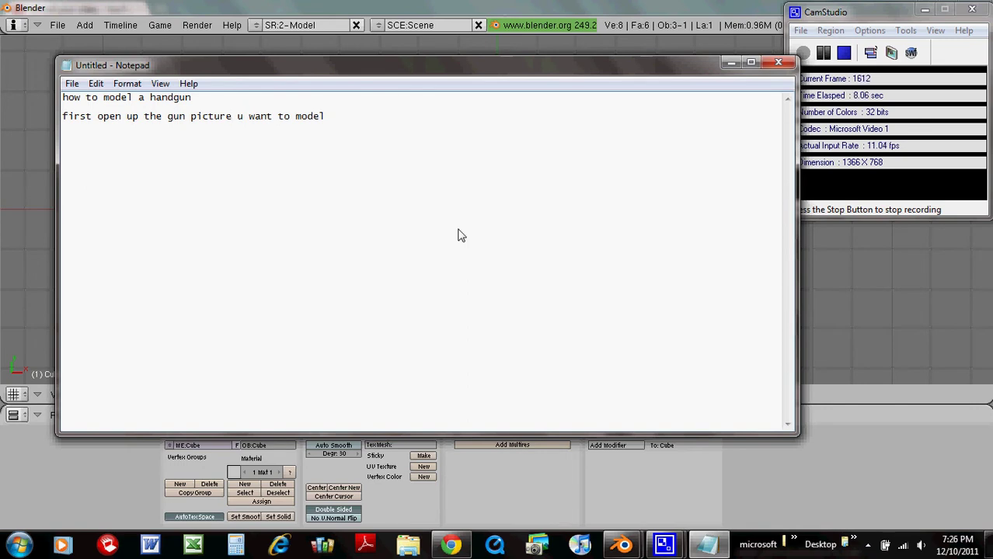
click(733, 65)
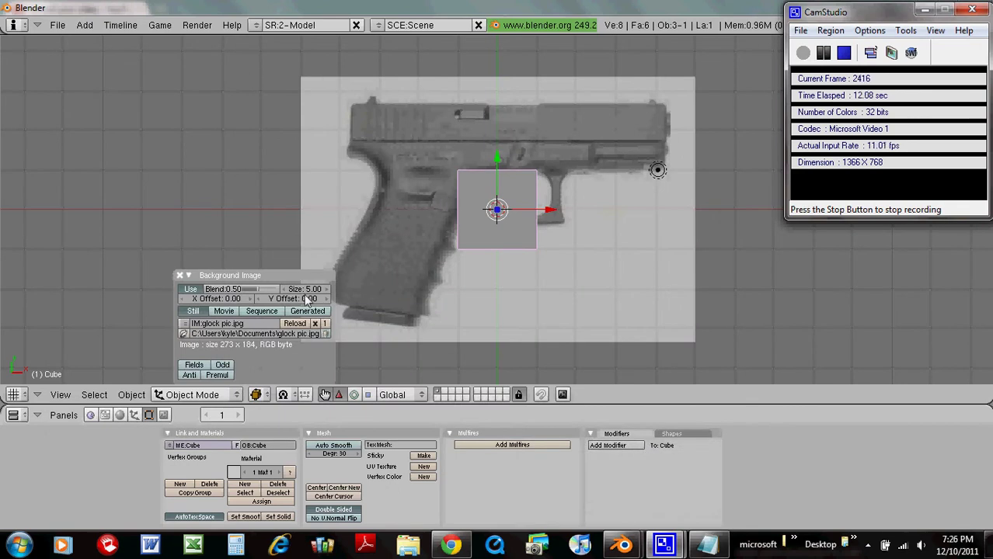
click(266, 297)
- Set the reference photo's Blend to 0.00 and Size to 7.00, then tuck the panel away collapsed
drag(233, 290, 203, 290)
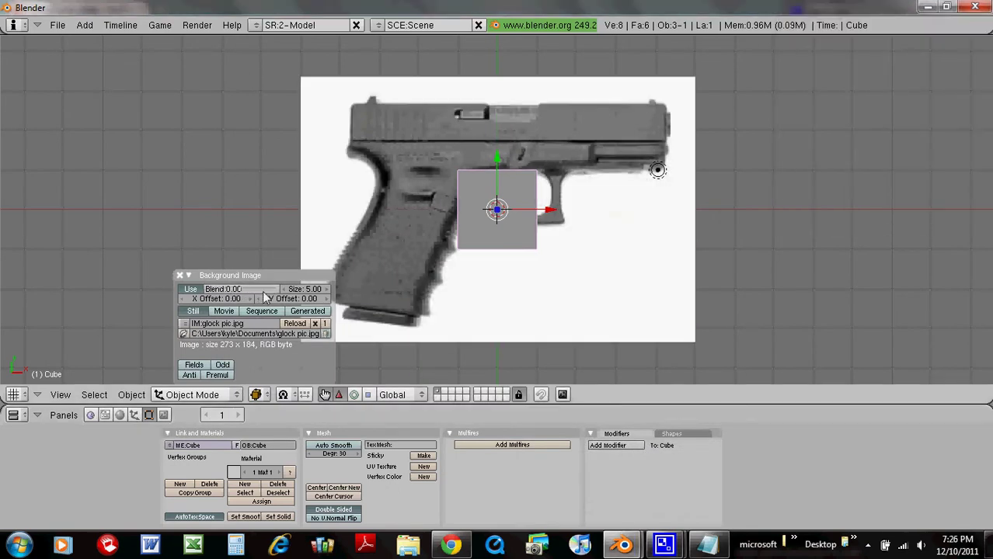
click(327, 289)
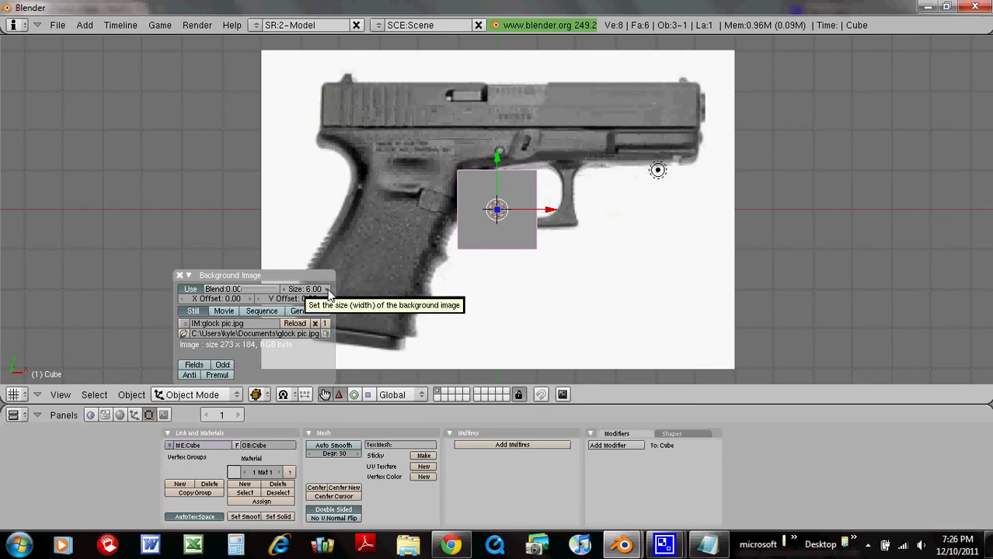
click(327, 289)
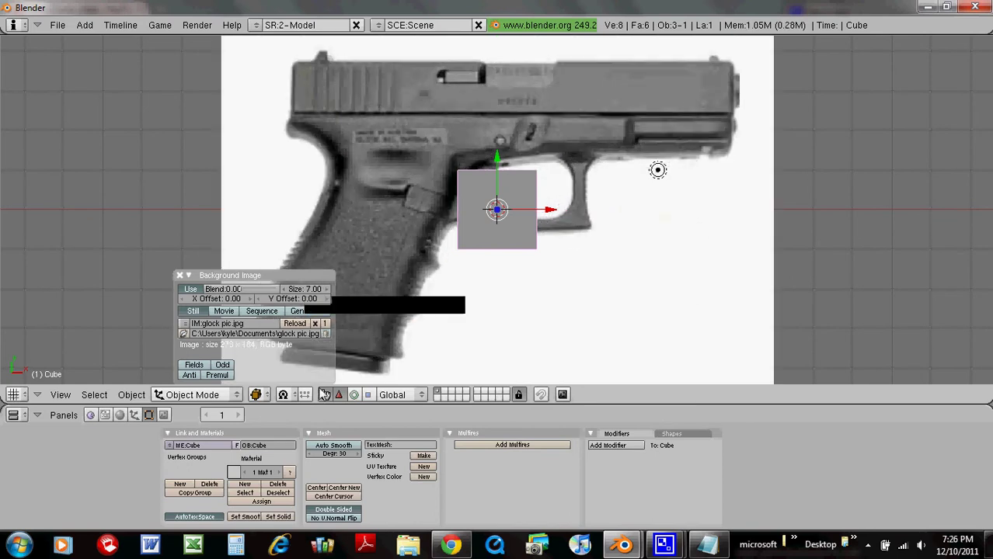
drag(252, 278, 40, 32)
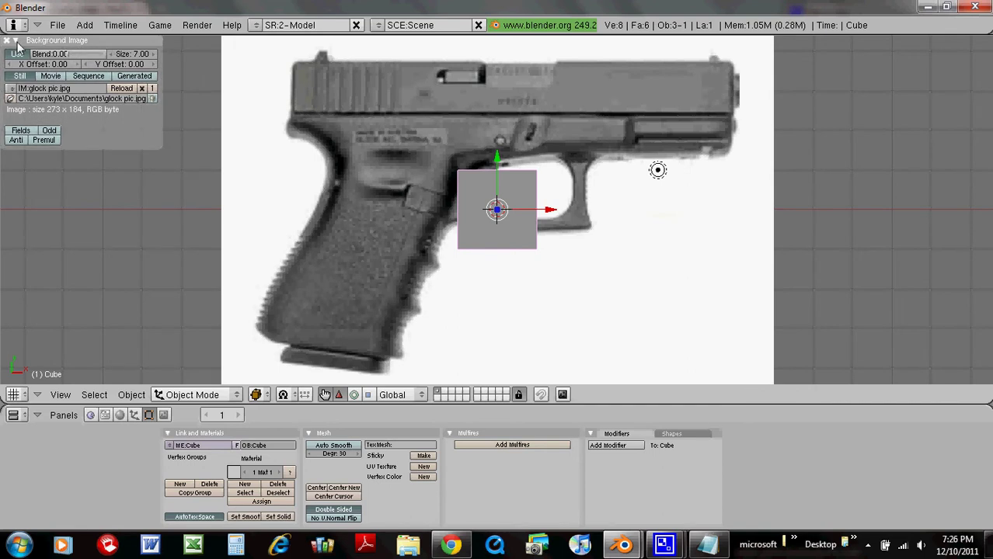
click(15, 40)
- Delete the default cube and add a plane mesh in its place
key(x)
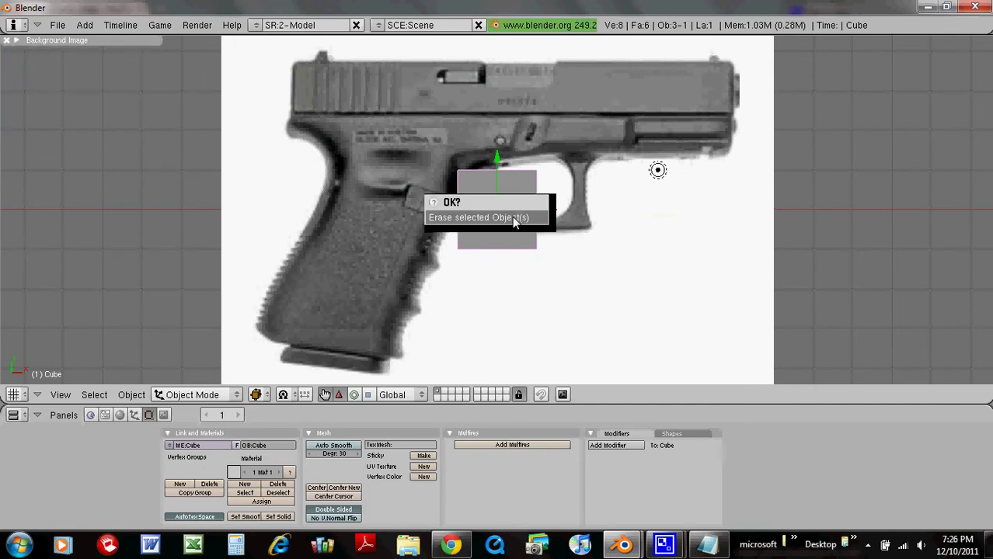
click(512, 217)
key(space)
mouse_move(584, 215)
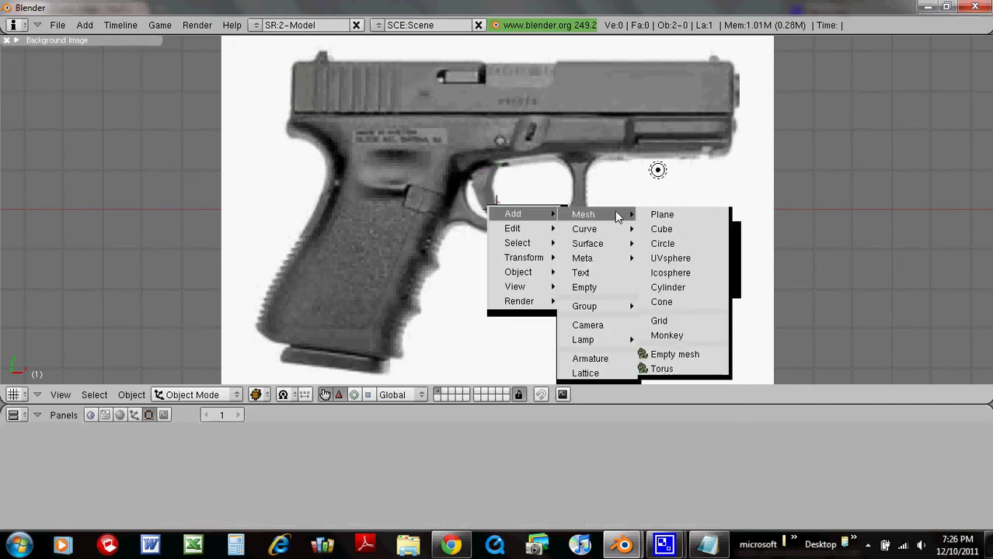
click(659, 215)
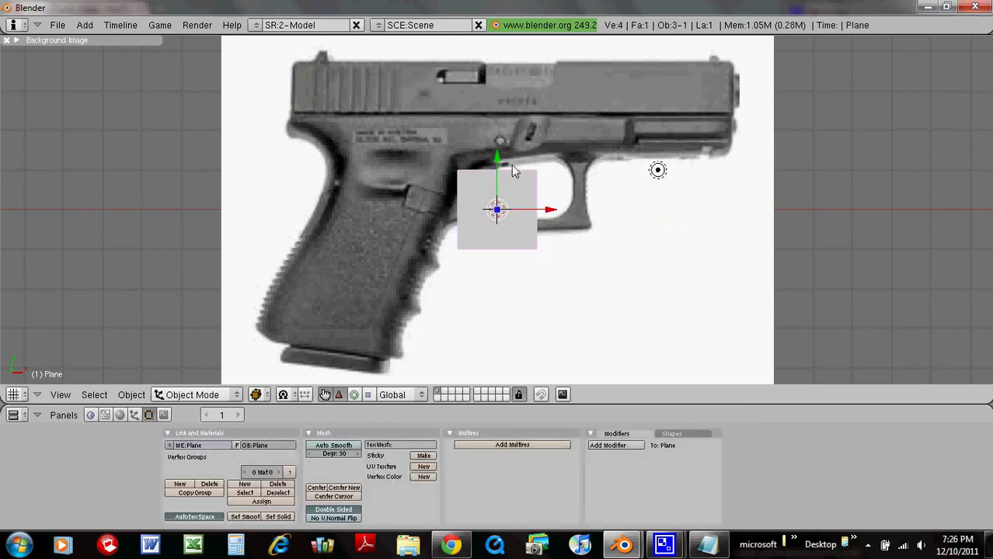
- Move the plane down and left over the lower grip, then enter Edit Mode on it
key(g)
key(y)
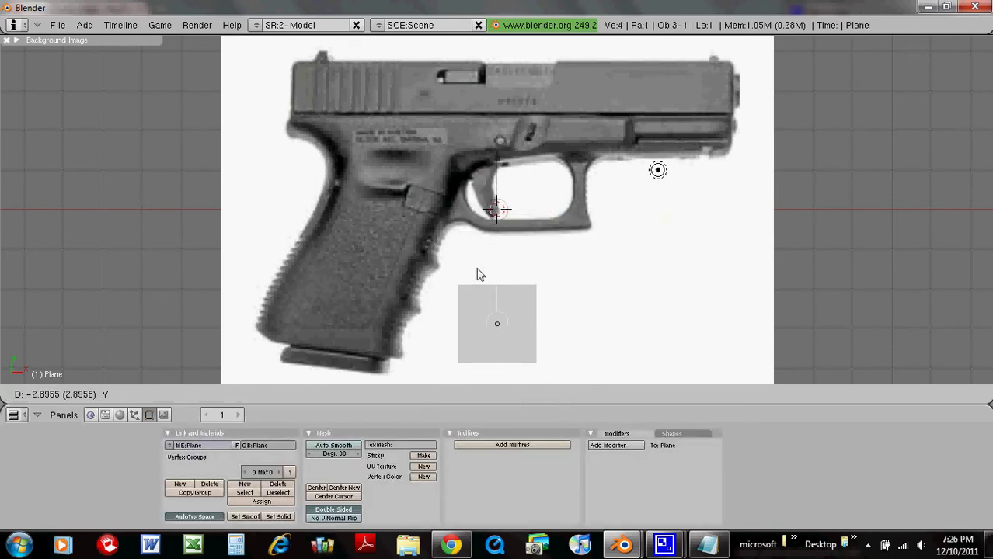
click(534, 332)
drag(551, 327, 394, 330)
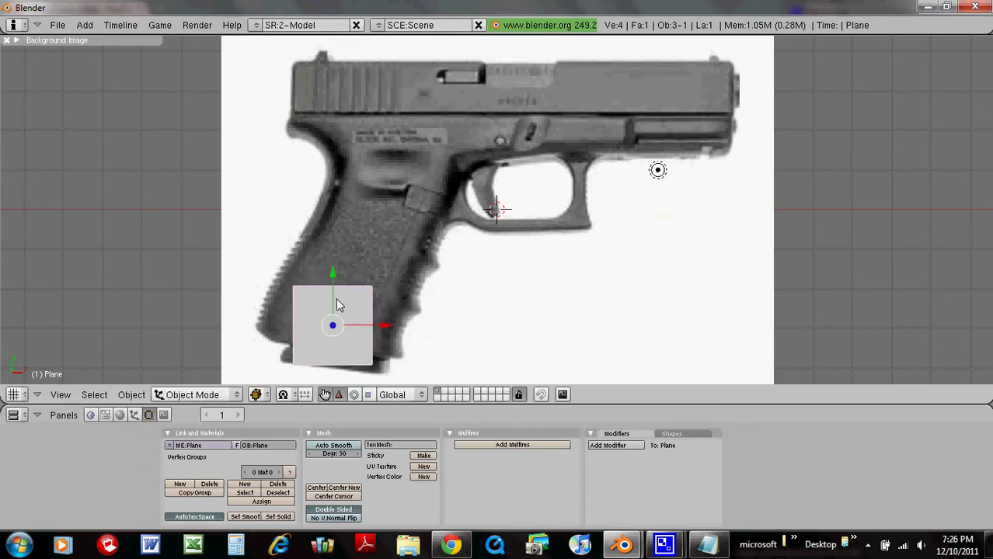
drag(335, 272, 332, 268)
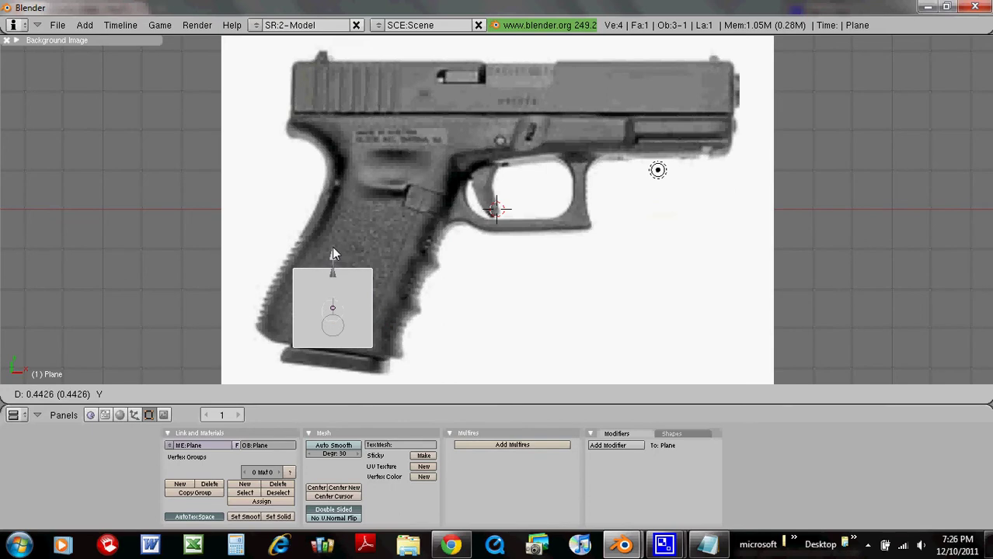
drag(332, 268, 332, 247)
key(Tab)
right_click(372, 269)
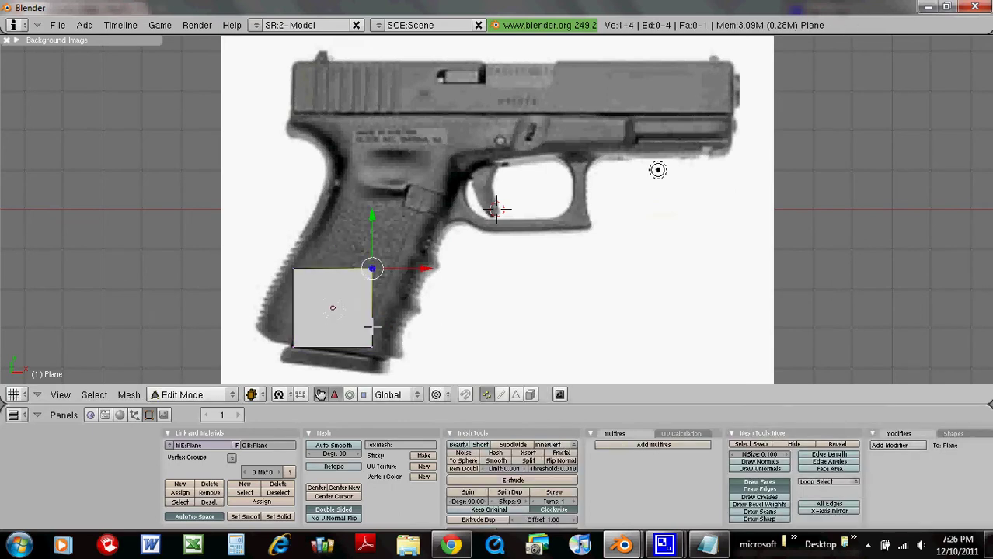
- Shift the plane's right and left edges to match the grip base and back
shift+right_click(373, 354)
drag(429, 308, 446, 307)
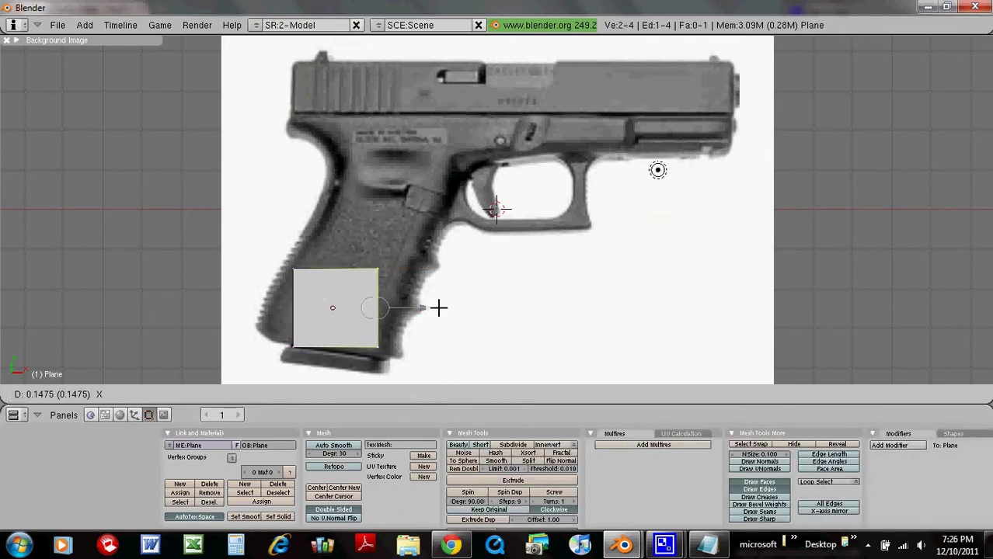
drag(394, 251, 312, 258)
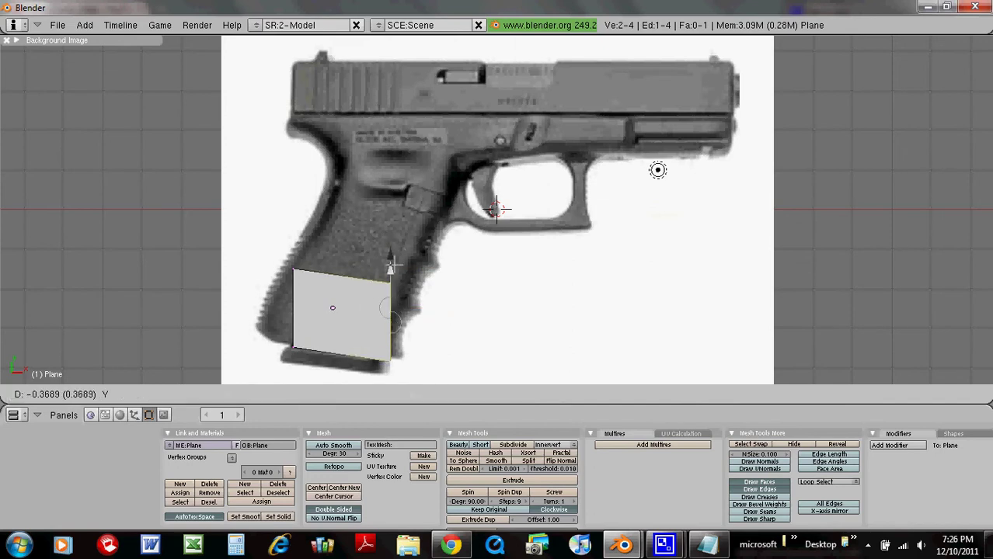
right_click(293, 269)
shift+right_click(293, 342)
drag(296, 264, 294, 255)
drag(339, 304, 322, 304)
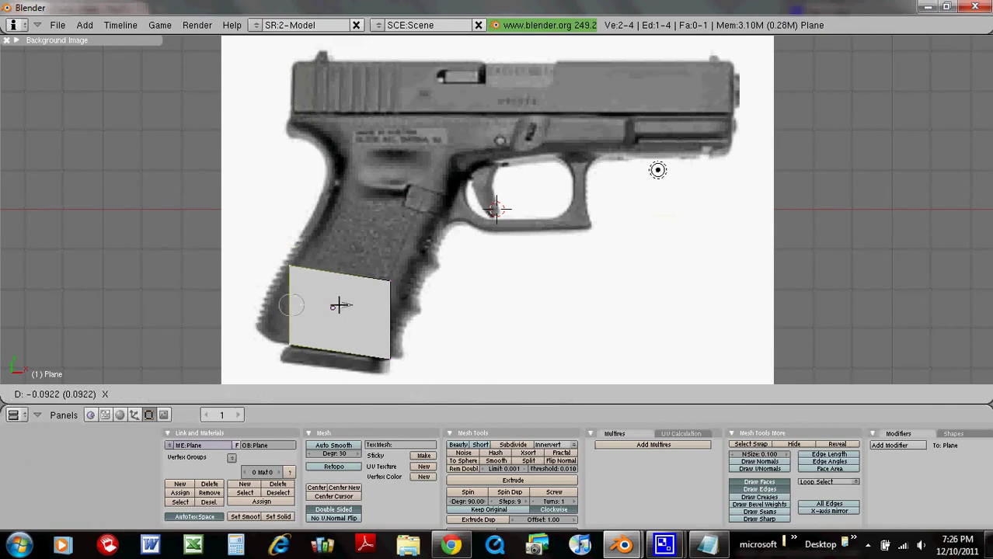
drag(268, 250, 275, 246)
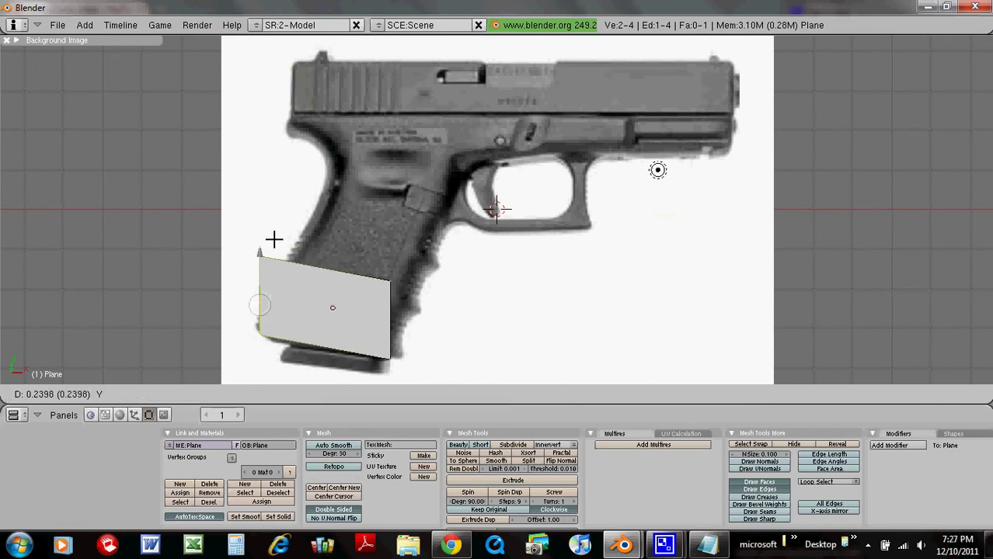
- Adjust the top-left and bottom-left corners to skew the plane along the grip outline
right_click(272, 254)
drag(313, 255, 340, 256)
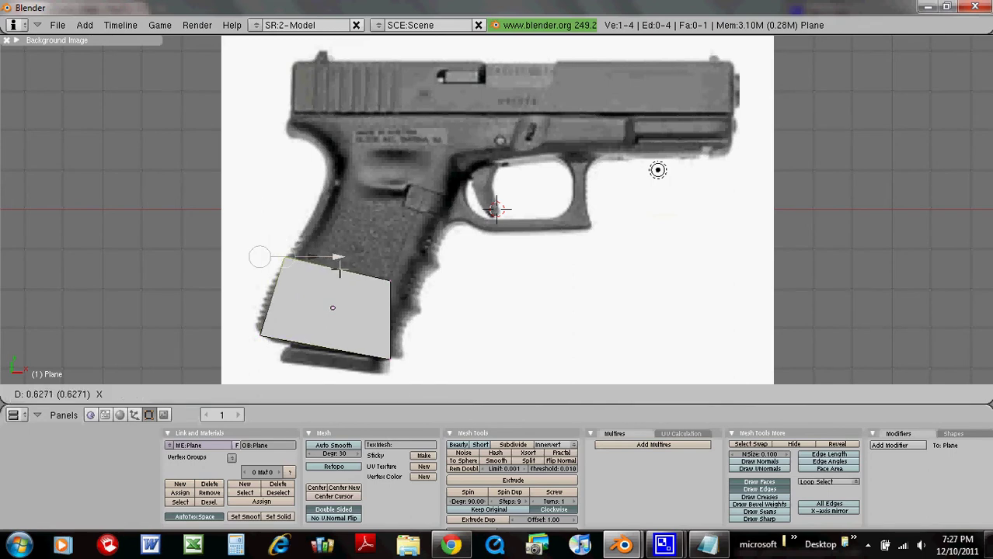
right_click(262, 337)
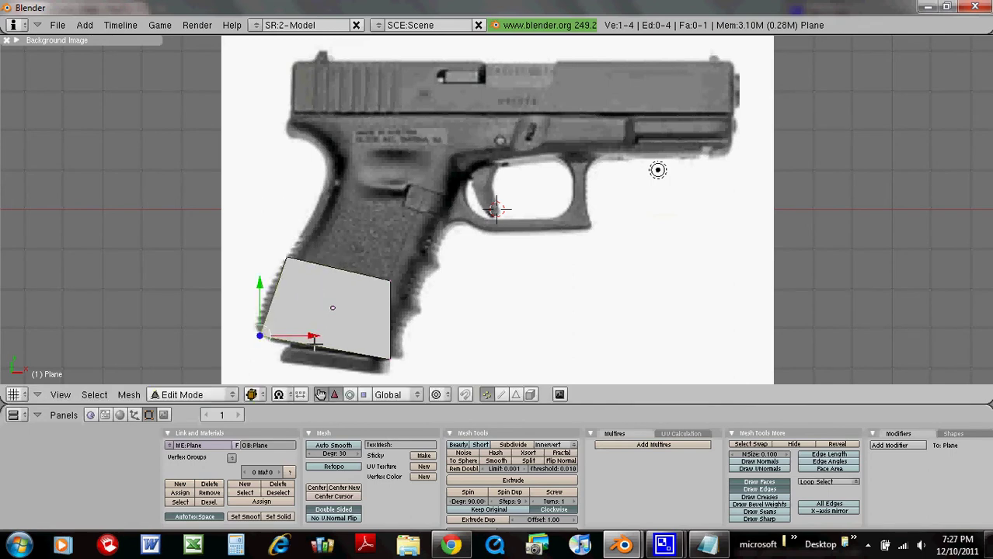
drag(318, 340, 307, 338)
drag(247, 284, 248, 280)
key(space)
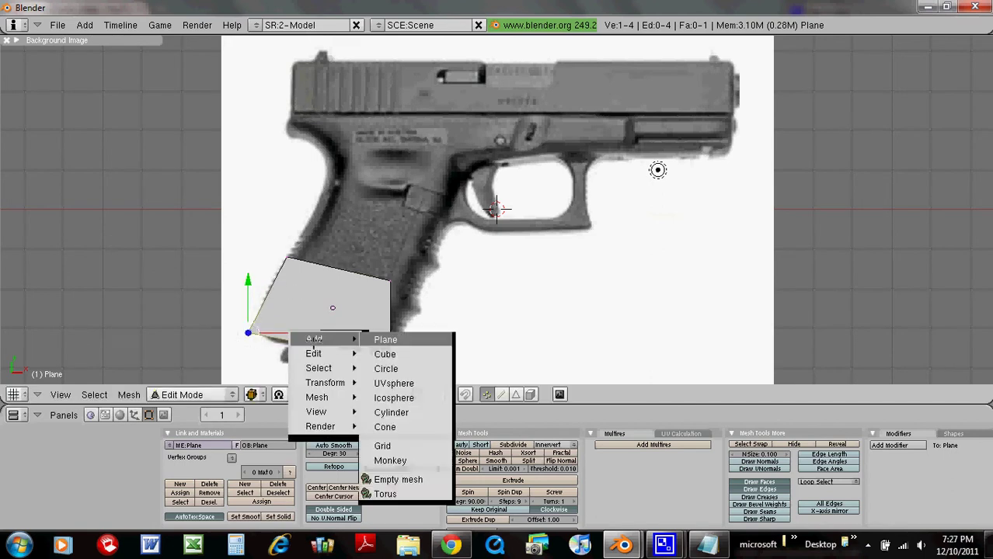
key(g)
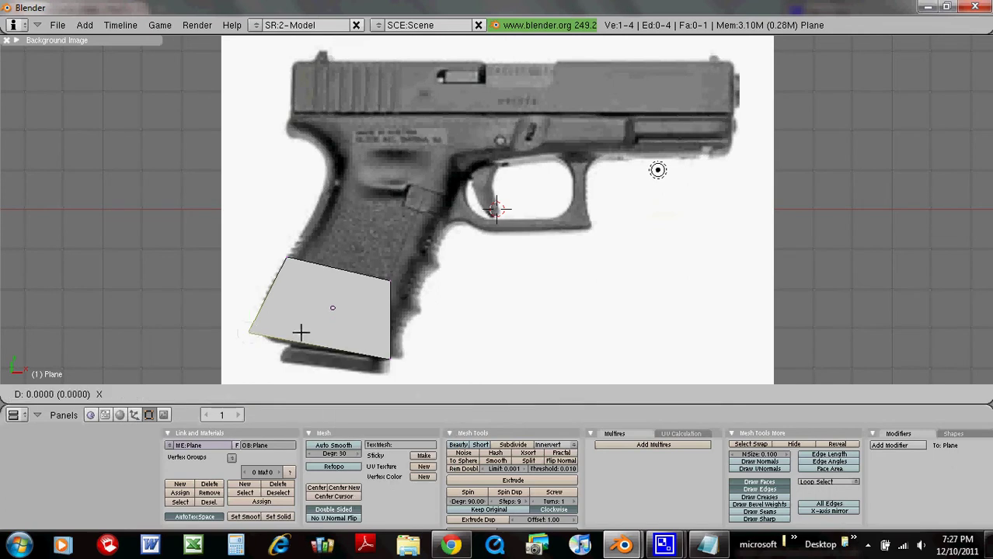
click(305, 332)
- Lower the plane's top edge to flatten it into a thin strip at the grip base
right_click(385, 284)
shift+right_click(286, 256)
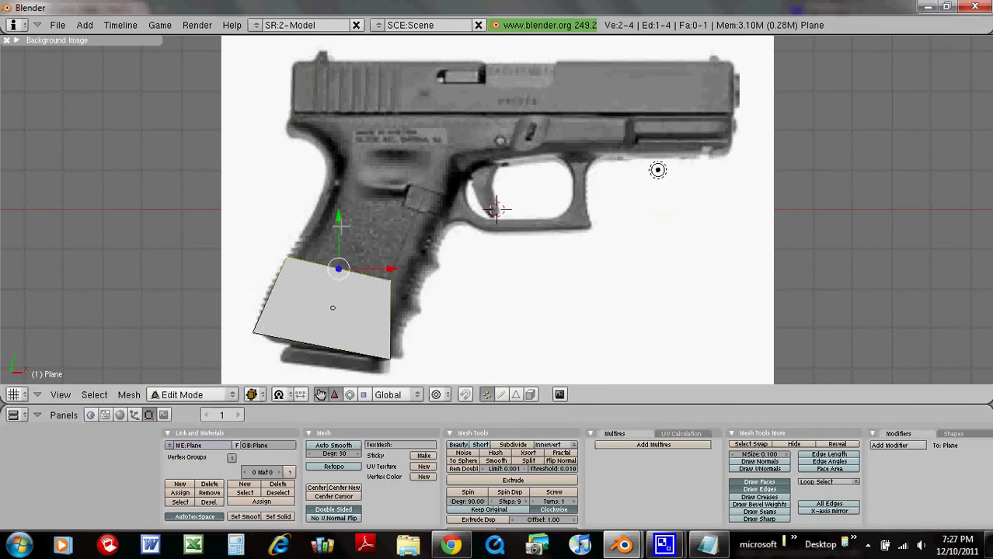
key(g)
key(z)
click(324, 265)
key(g)
click(326, 271)
key(ctrl+z)
key(g)
key(y)
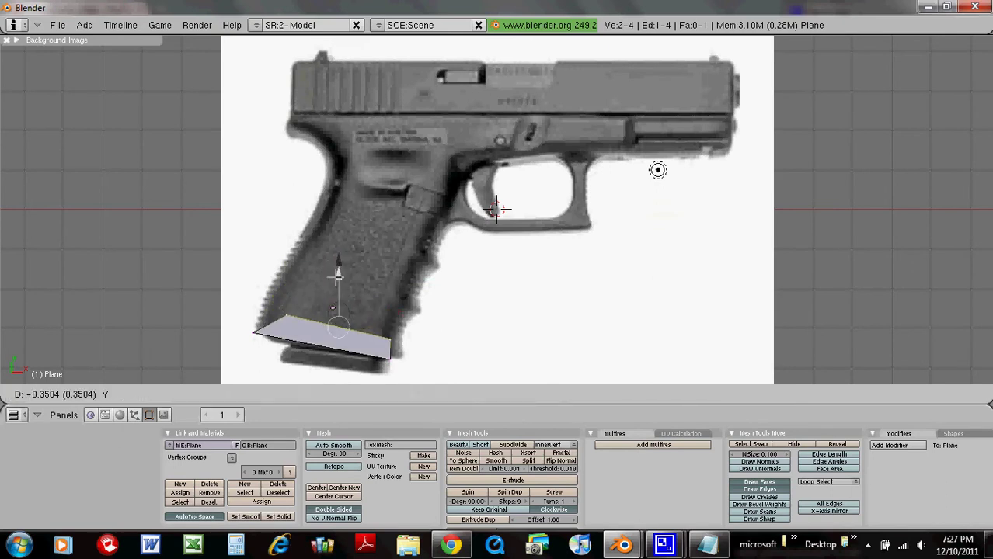
click(335, 274)
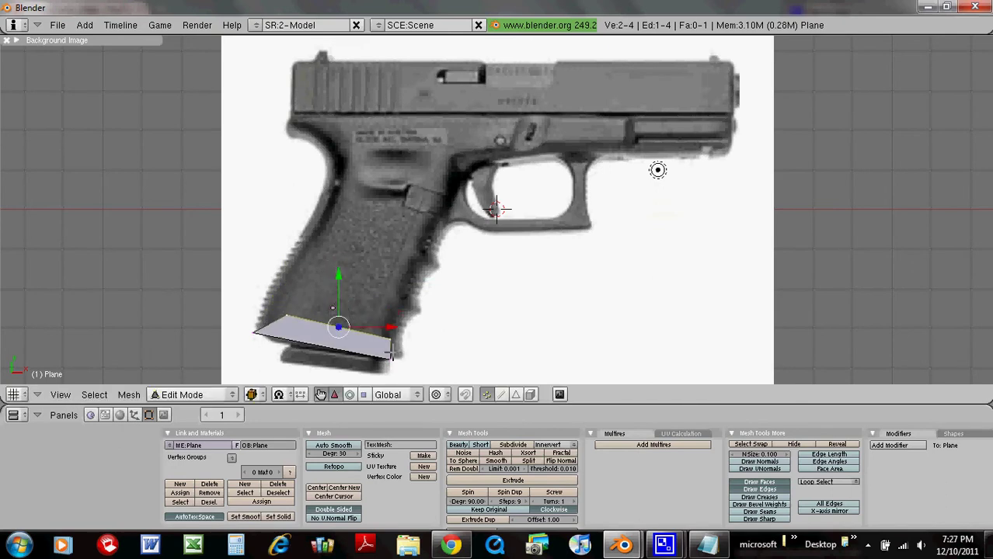
- Try stretching the strip's right end horizontally along the grip base
shift+click(349, 395)
key(s)
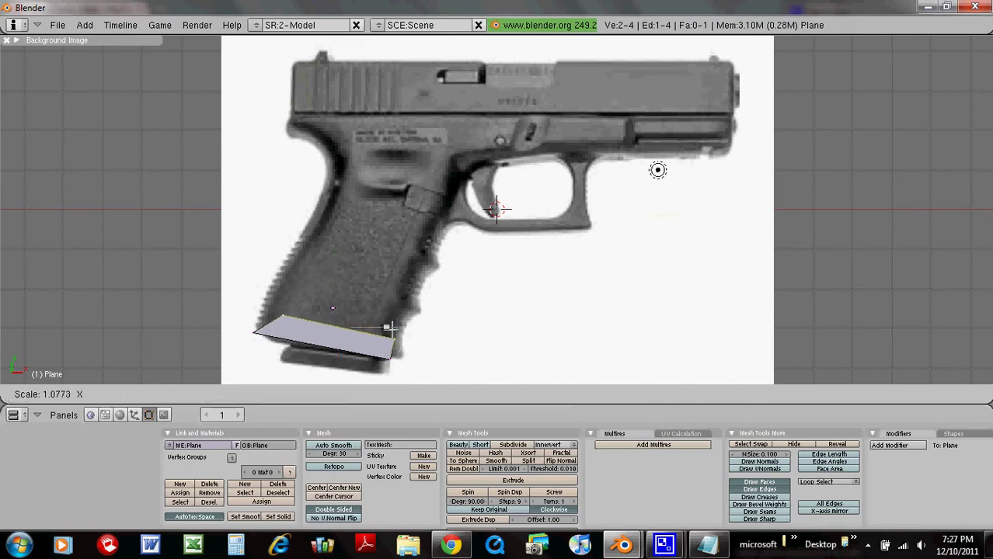
click(409, 330)
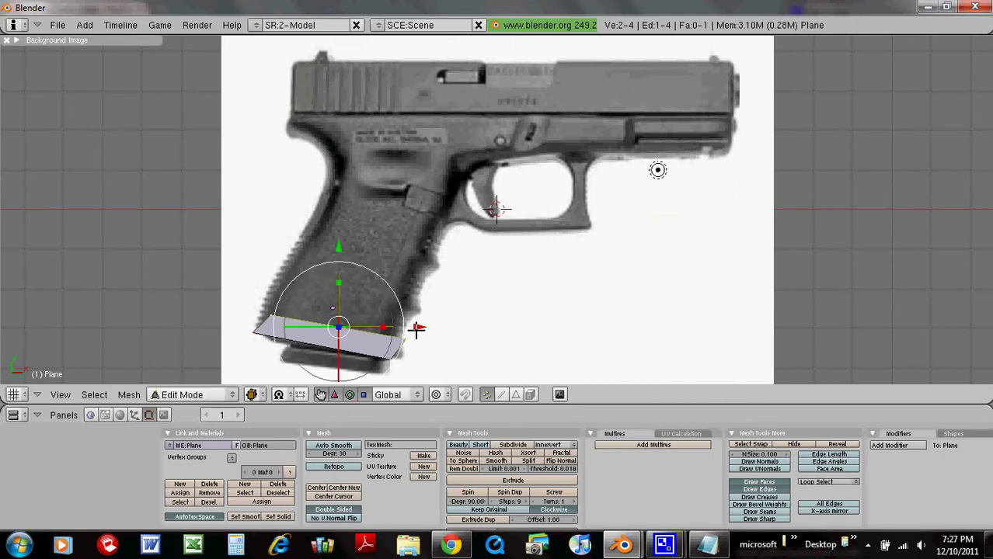
right_click(387, 355)
drag(442, 359, 452, 357)
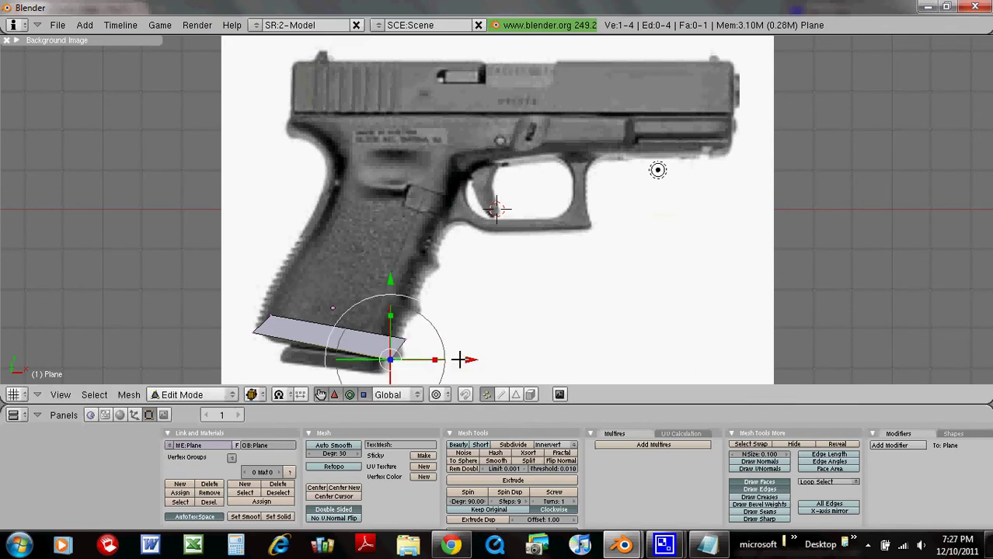
click(250, 331)
shift+right_click(246, 339)
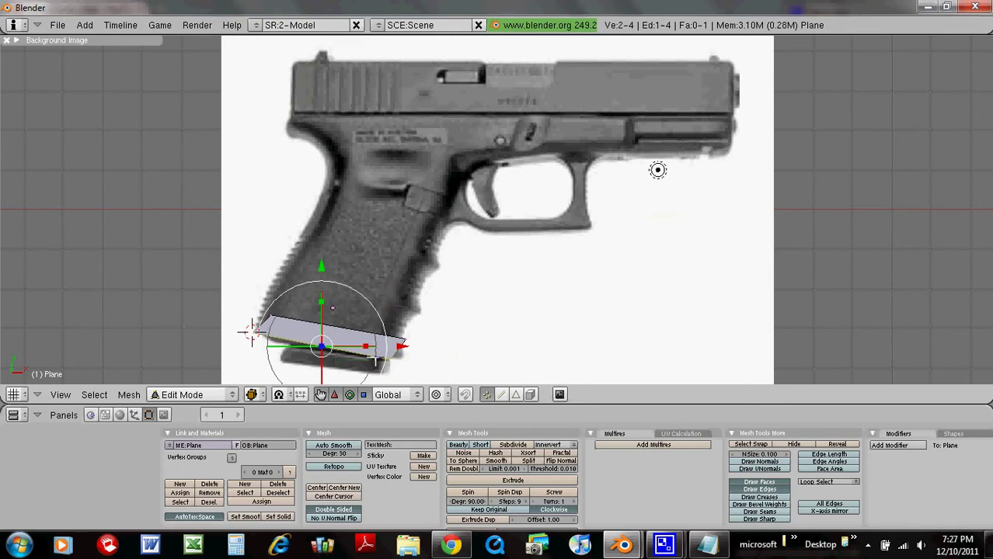
click(366, 347)
right_click(374, 349)
- Widen the strip's edge, shift it along X, and extrude it as edges only into a new face
right_click(408, 342)
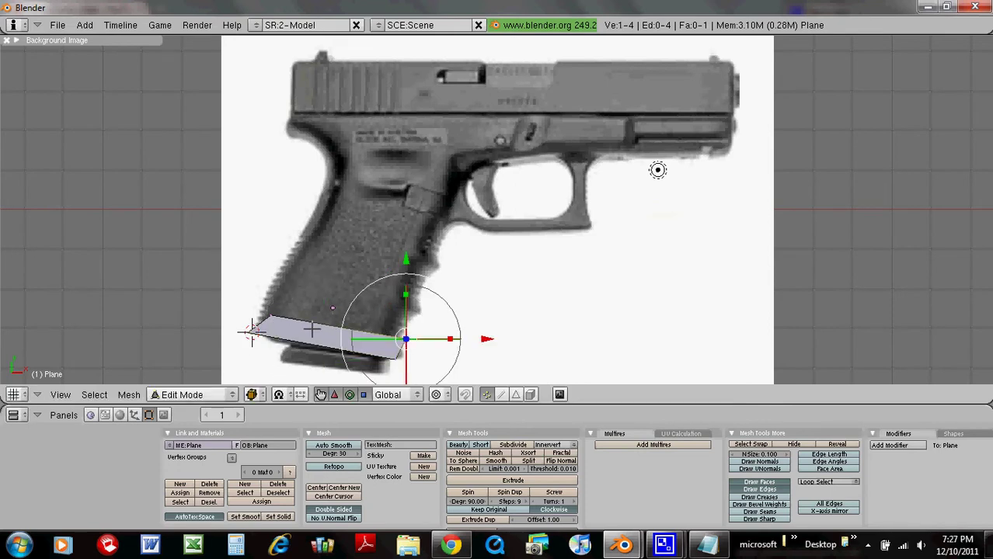
shift+right_click(283, 315)
key(s)
click(402, 327)
key(g)
key(x)
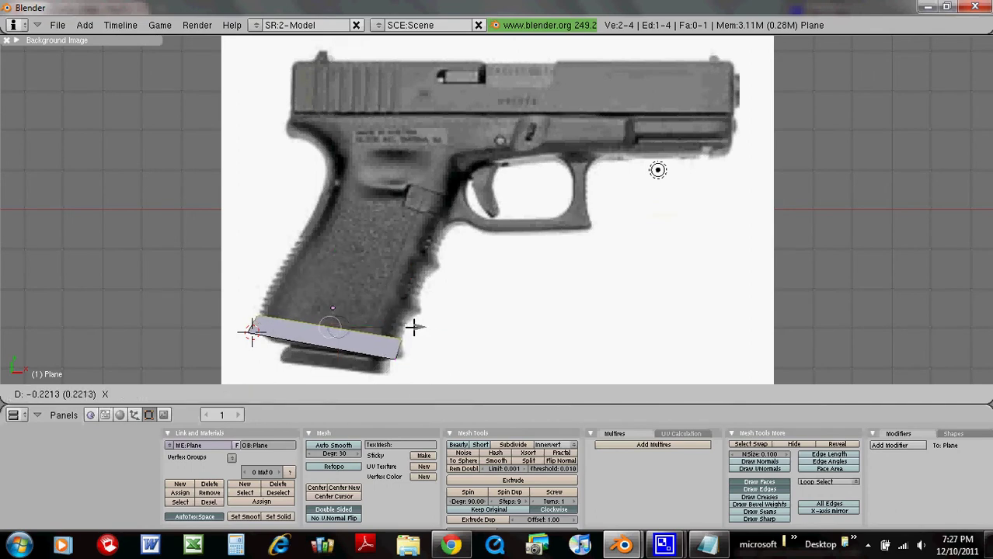
click(410, 326)
key(e)
click(413, 328)
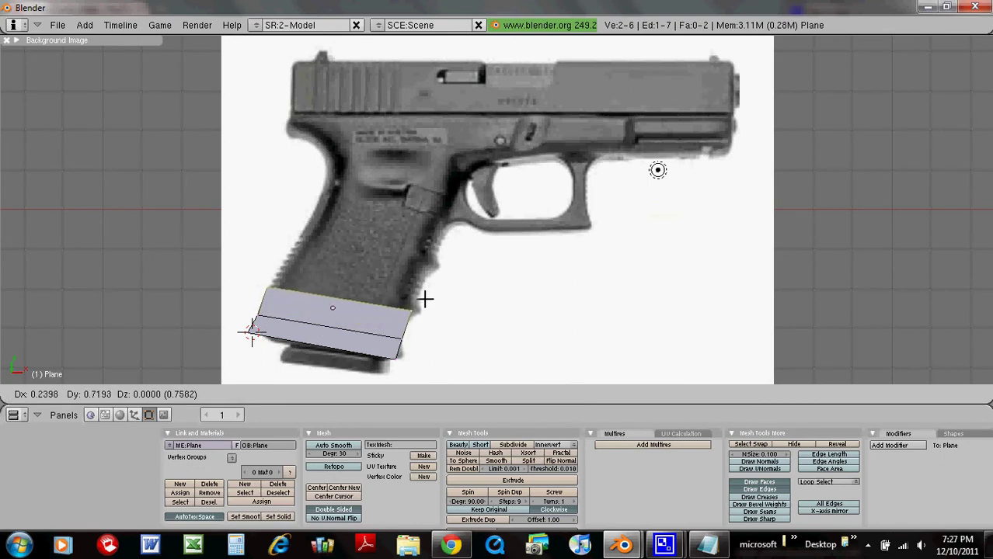
- Extrude the grip's base edge up along Y into a first face and nudge it right to fit
click(424, 300)
key(e)
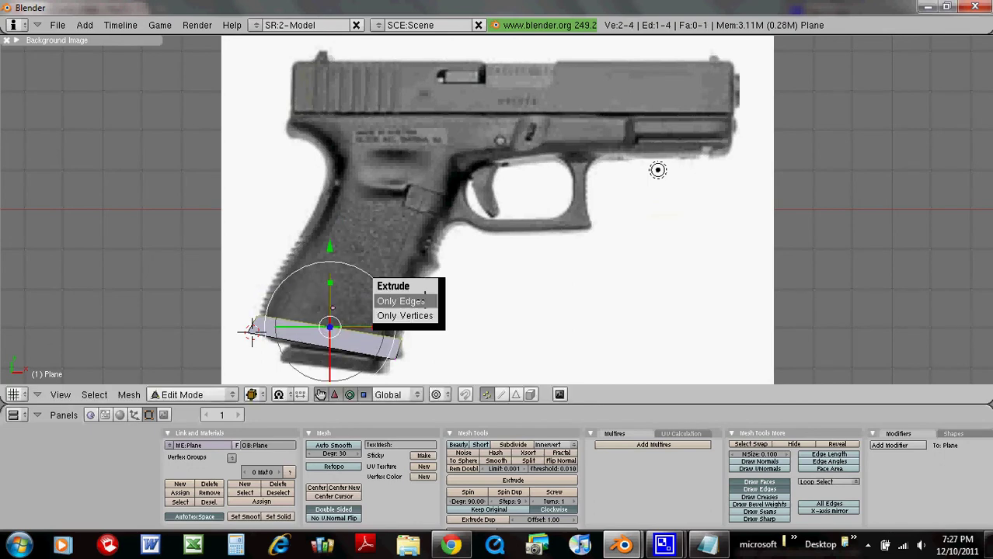
click(424, 300)
key(x)
key(y)
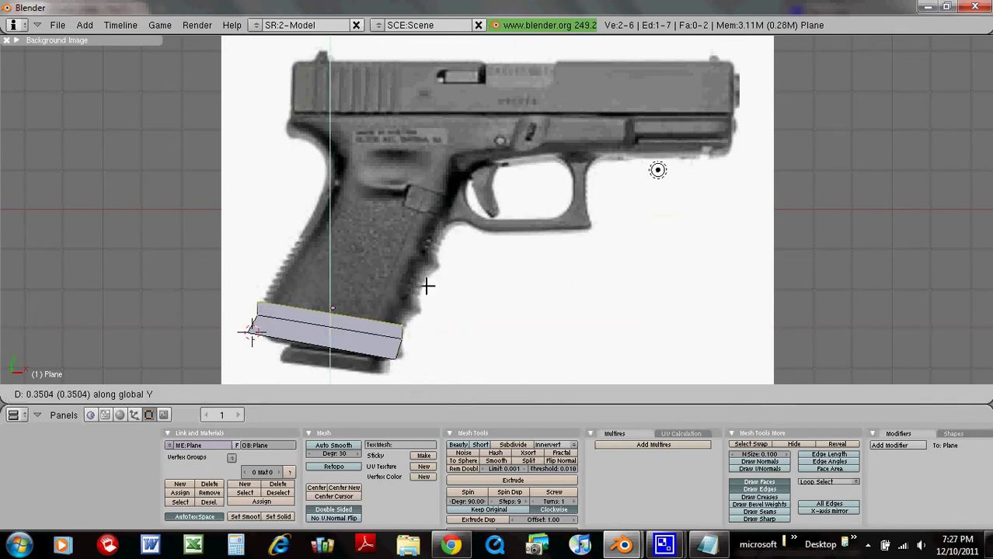
click(429, 279)
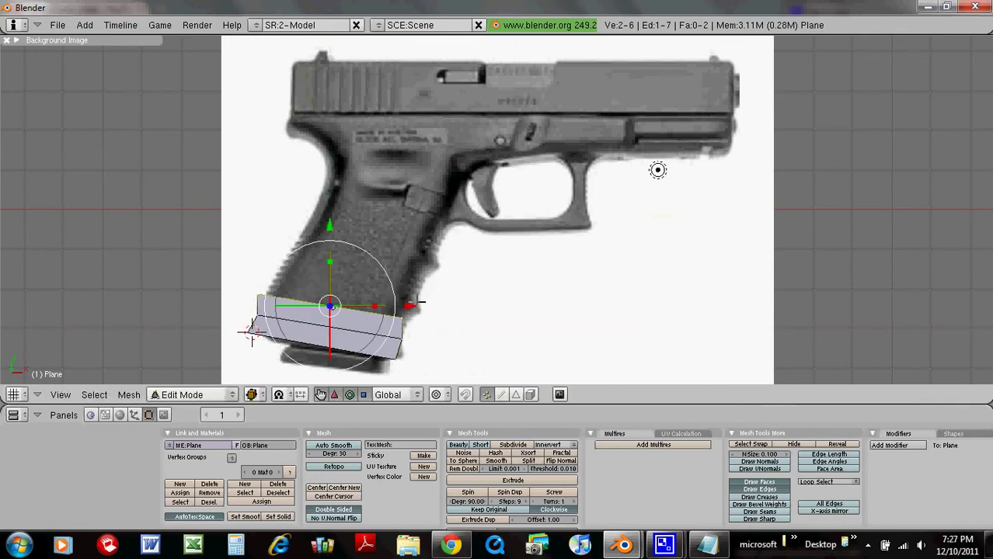
drag(419, 303, 426, 304)
- Extrude a second row of faces further up the grip
key(e)
click(426, 304)
key(z)
key(y)
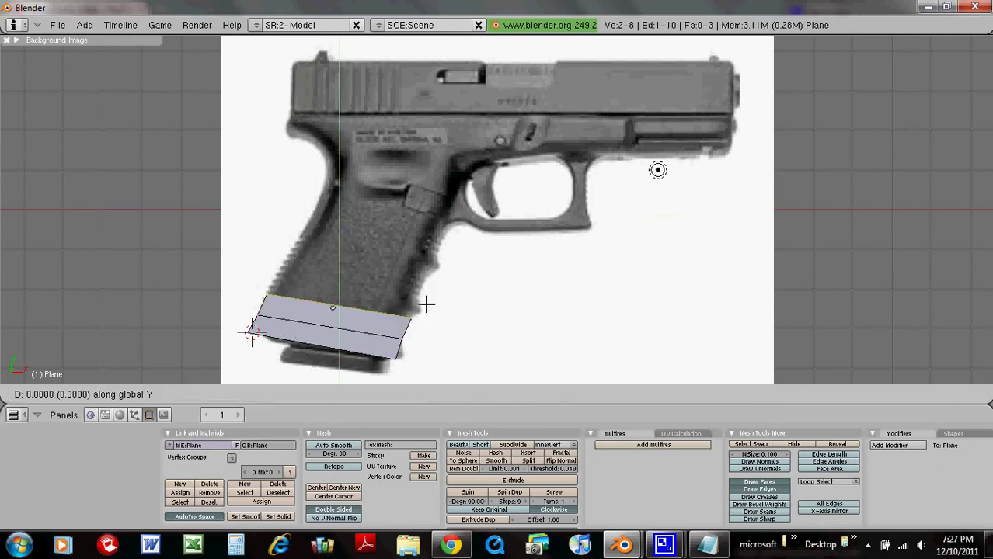
click(422, 284)
key(e)
click(422, 283)
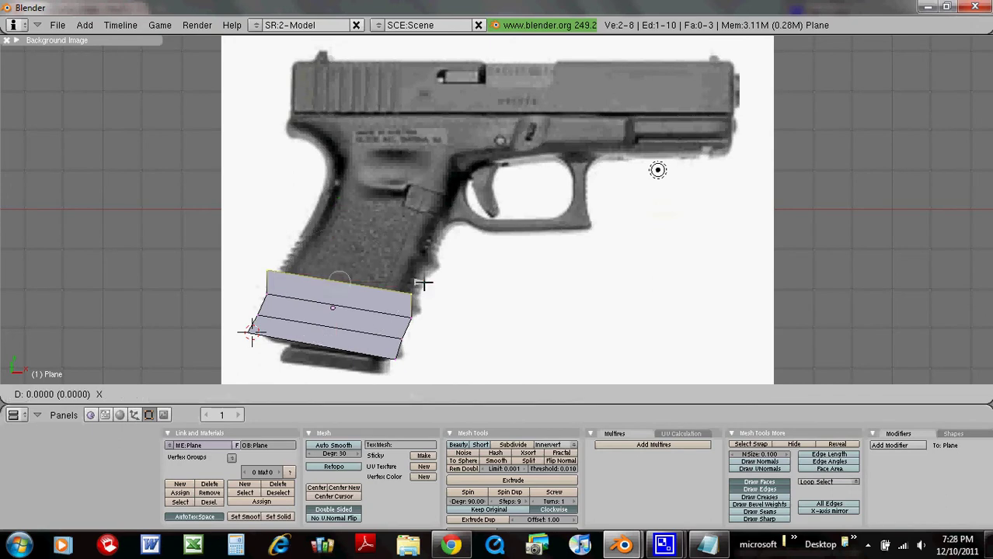
click(433, 291)
- Extrude the next row up the grip, shift its top edge along X and shorten it slightly
key(e)
click(433, 291)
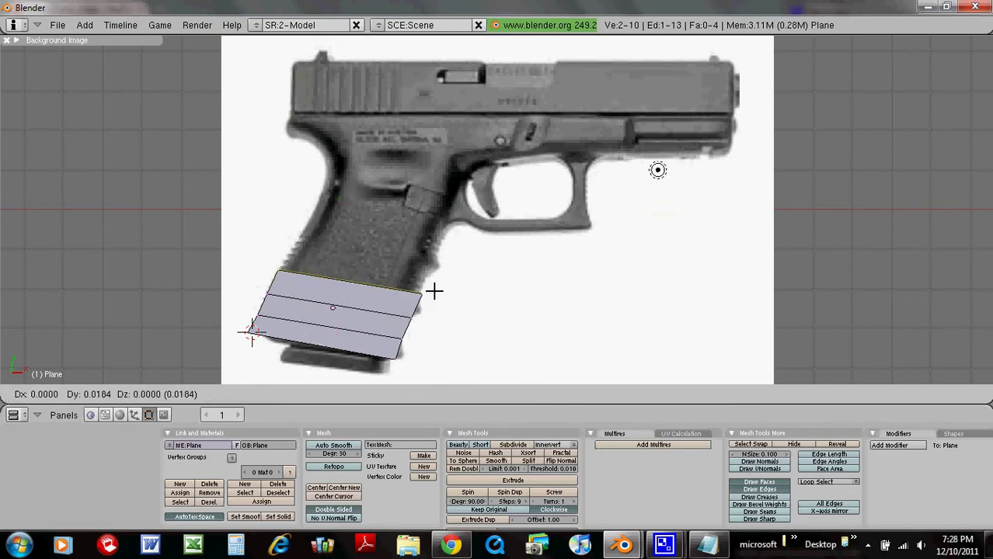
key(Escape)
key(ctrl+z)
key(e)
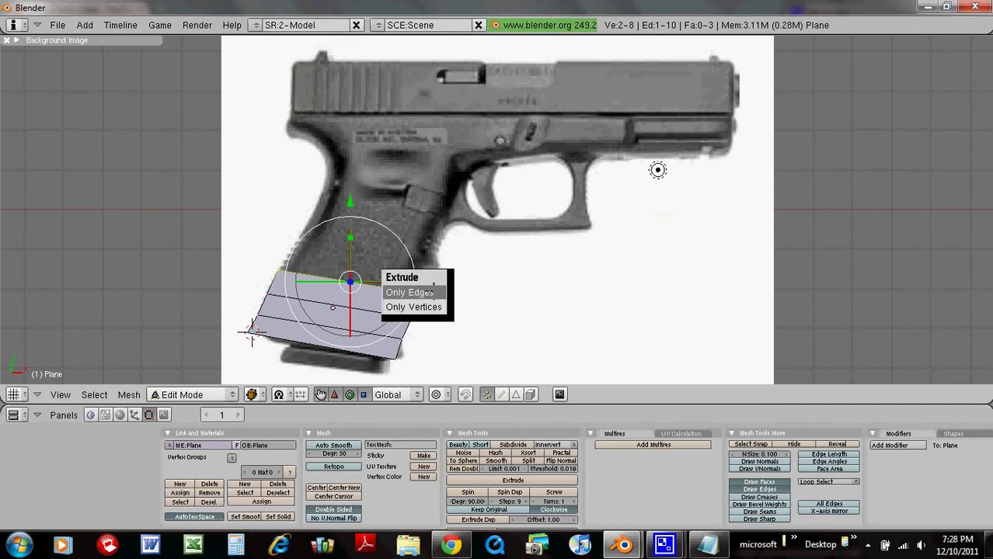
click(432, 290)
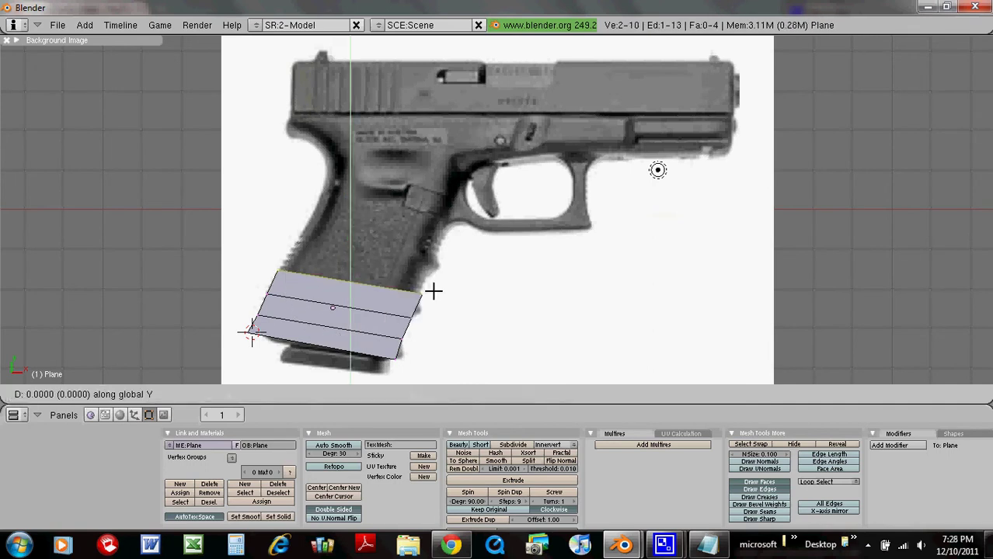
click(438, 249)
key(g)
key(x)
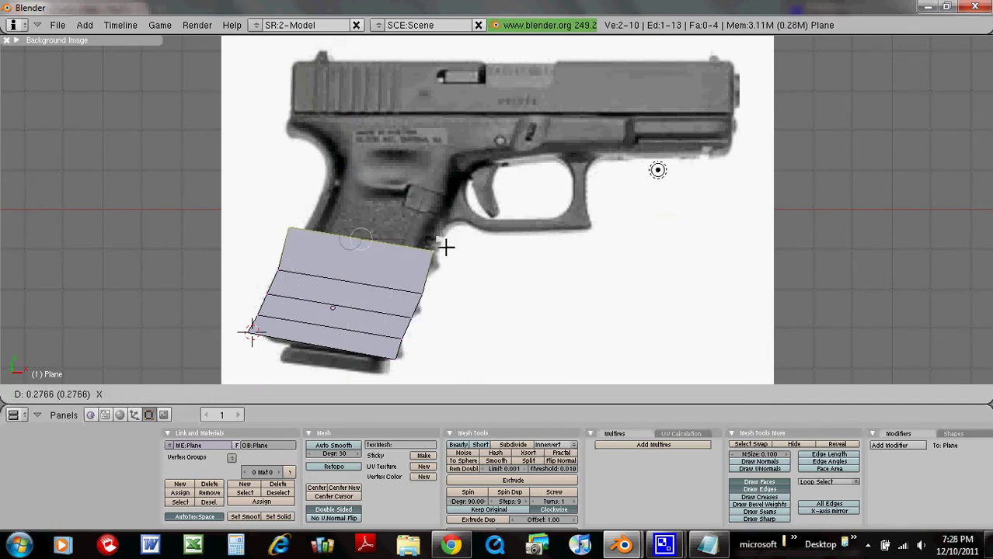
click(457, 251)
key(s)
click(420, 242)
- Extrude a face up to the trigger guard and fit its top edge by moving and scaling
key(g)
key(Escape)
key(e)
click(455, 243)
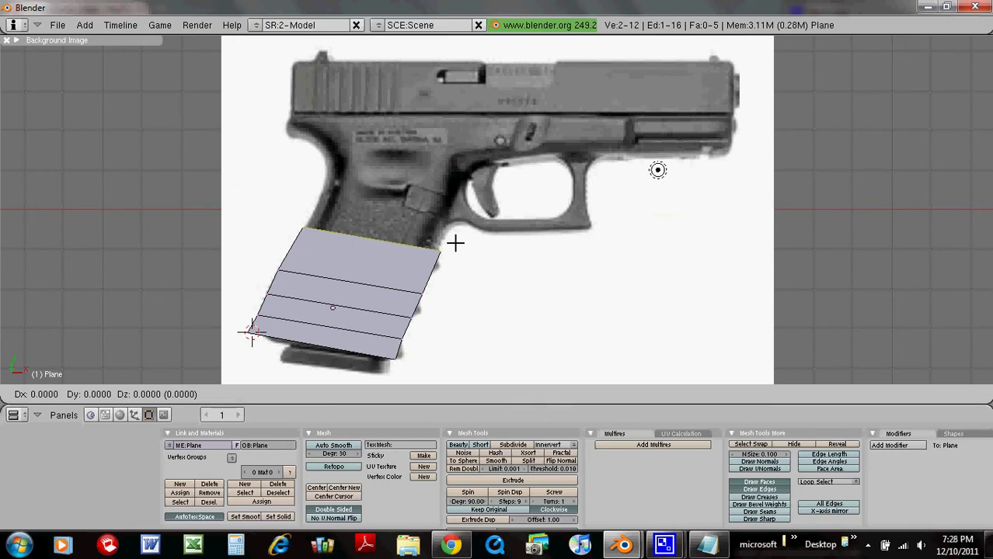
key(y)
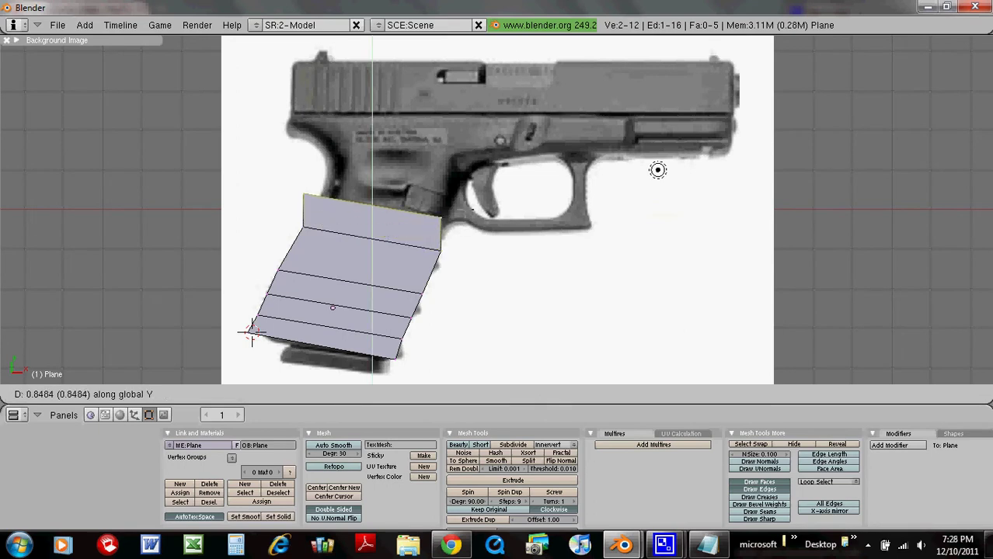
key(Return)
key(g)
key(Return)
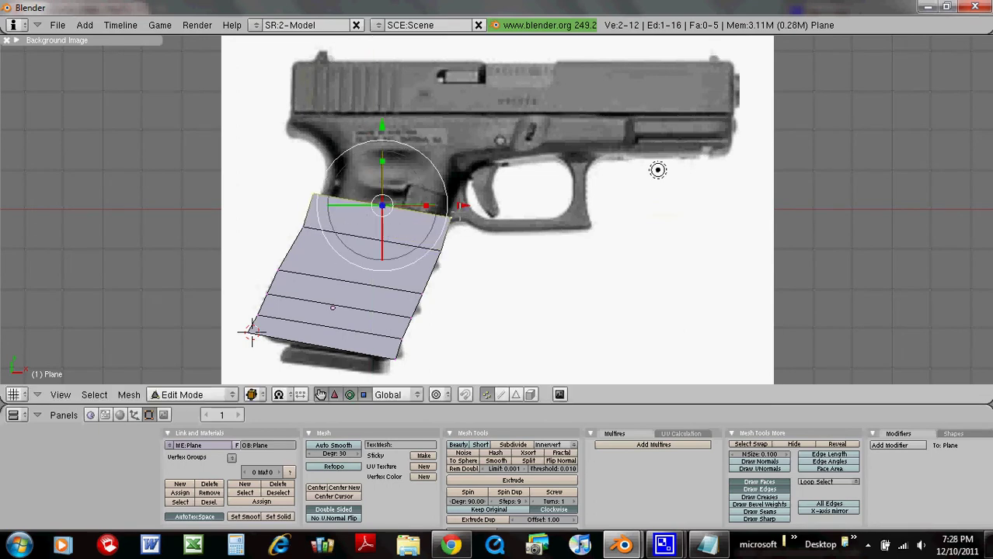
key(s)
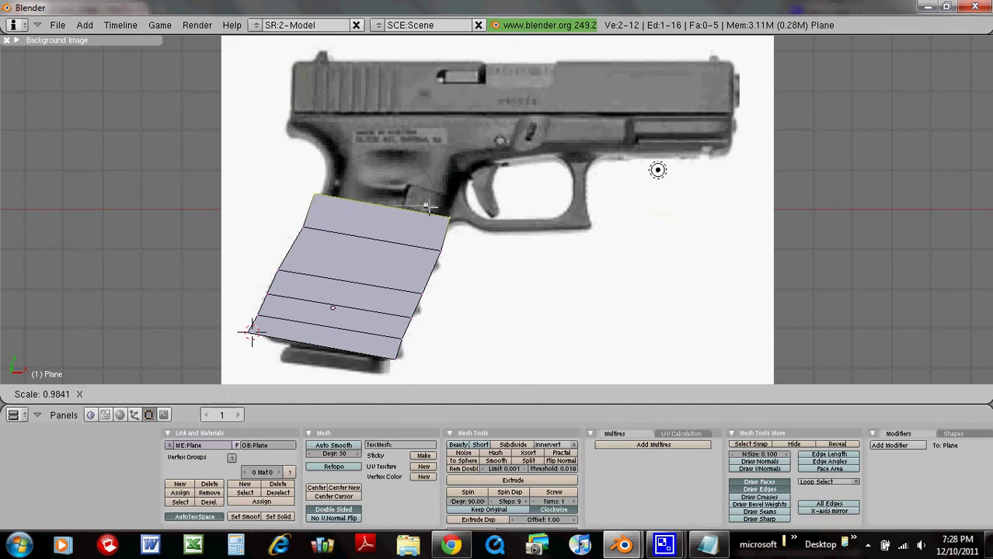
key(Return)
key(g)
key(x)
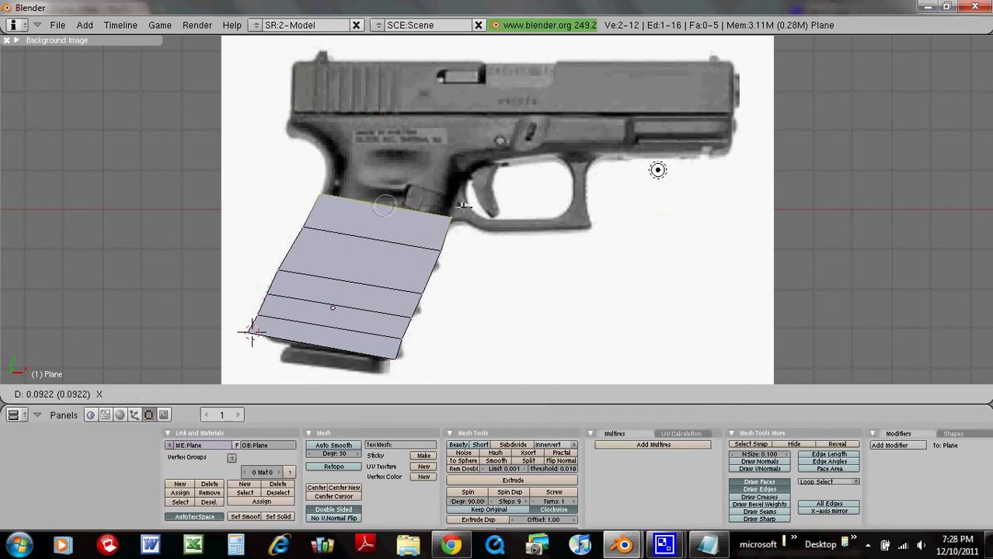
key(Return)
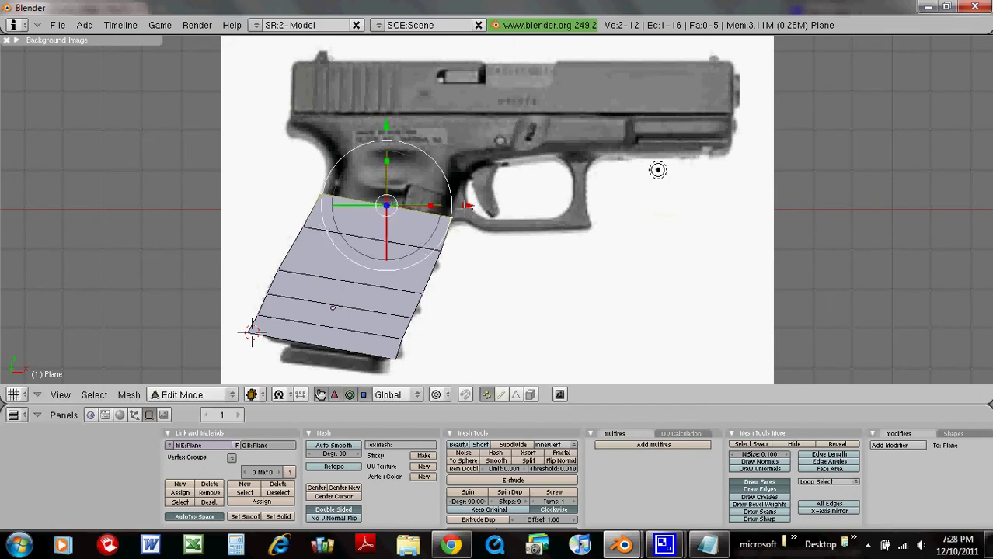
- Add a thin strip at the grip's top and tilt its top edge slightly
key(g)
key(Escape)
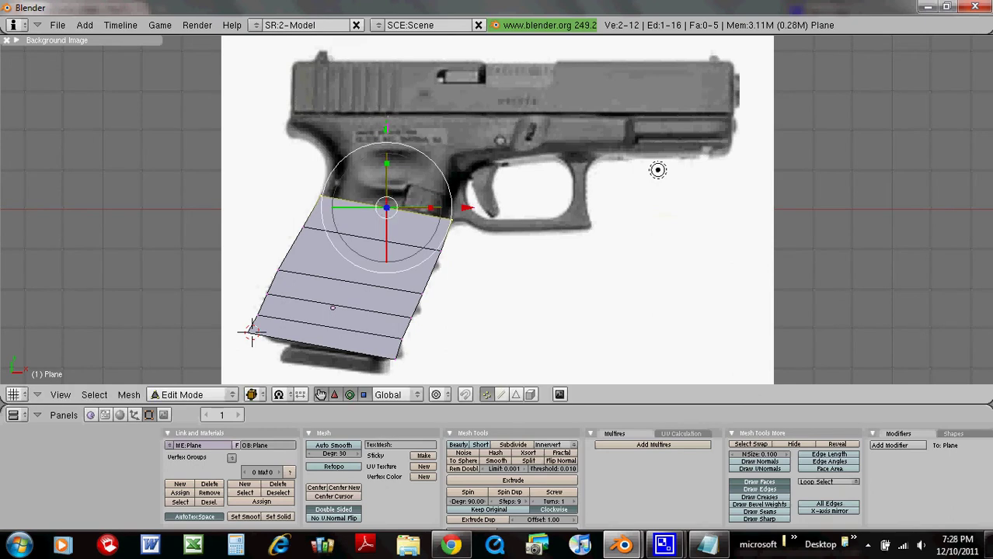
key(e)
click(387, 123)
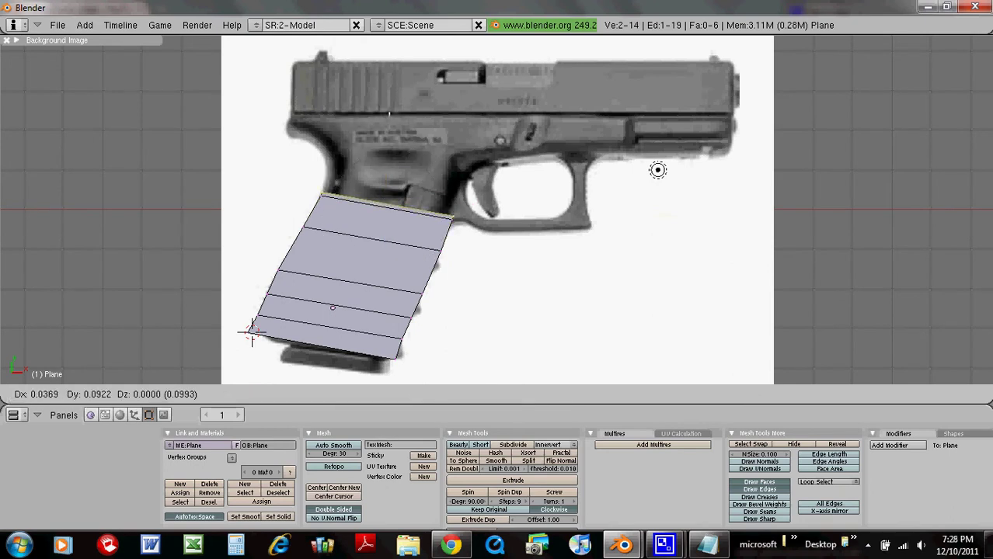
key(Escape)
key(ctrl+z)
key(e)
click(388, 122)
key(y)
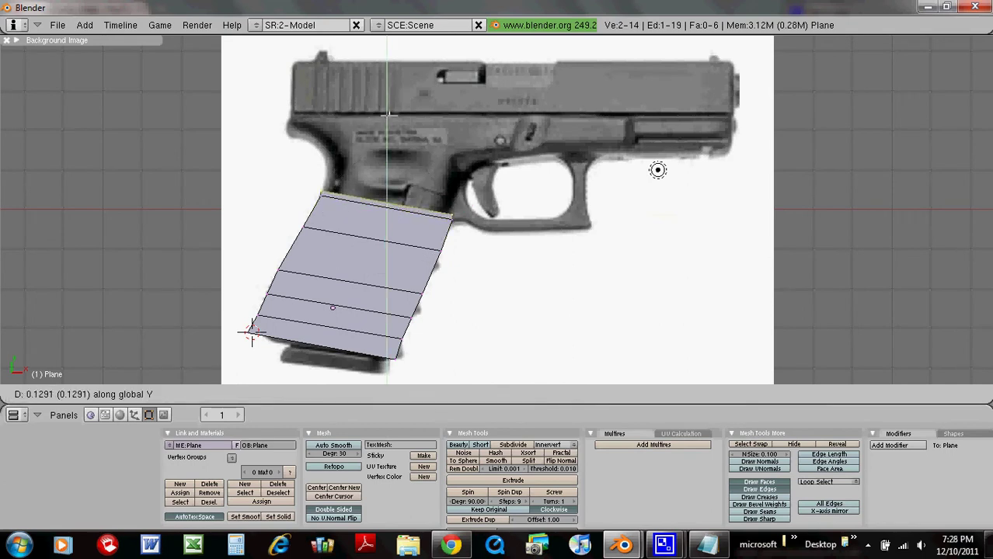
click(389, 114)
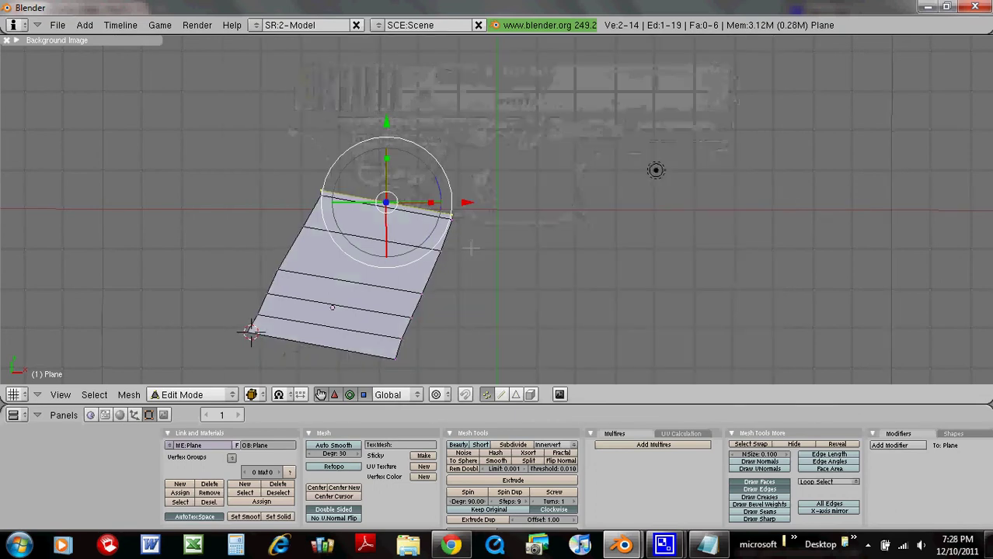
drag(437, 183, 429, 181)
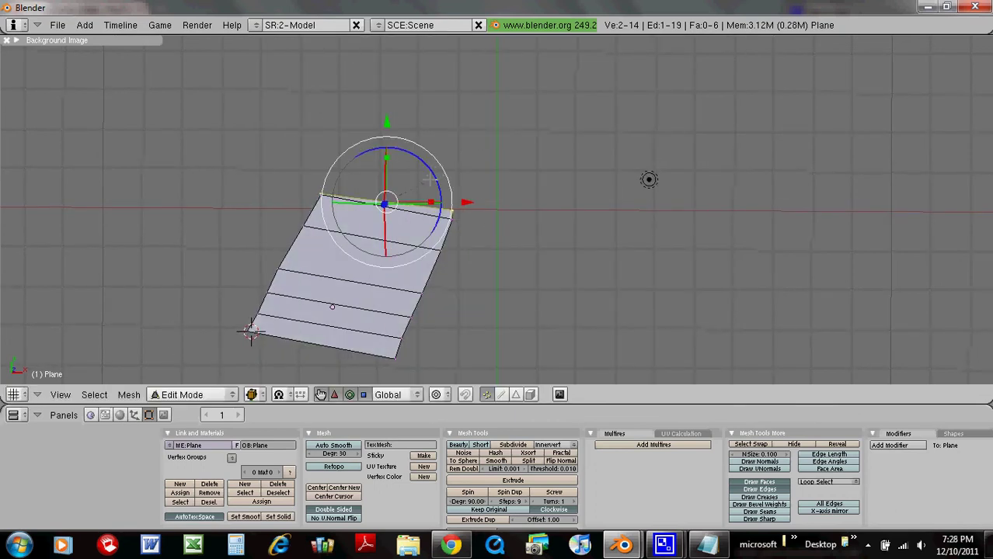
- In top view with the pistol photo, extrude another row and scale and position its top edge
click(71, 394)
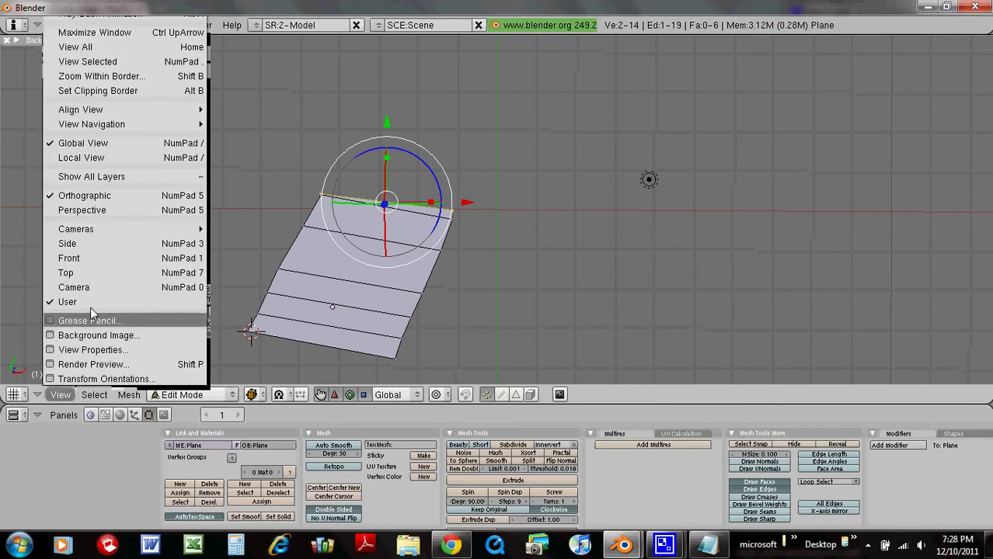
click(90, 274)
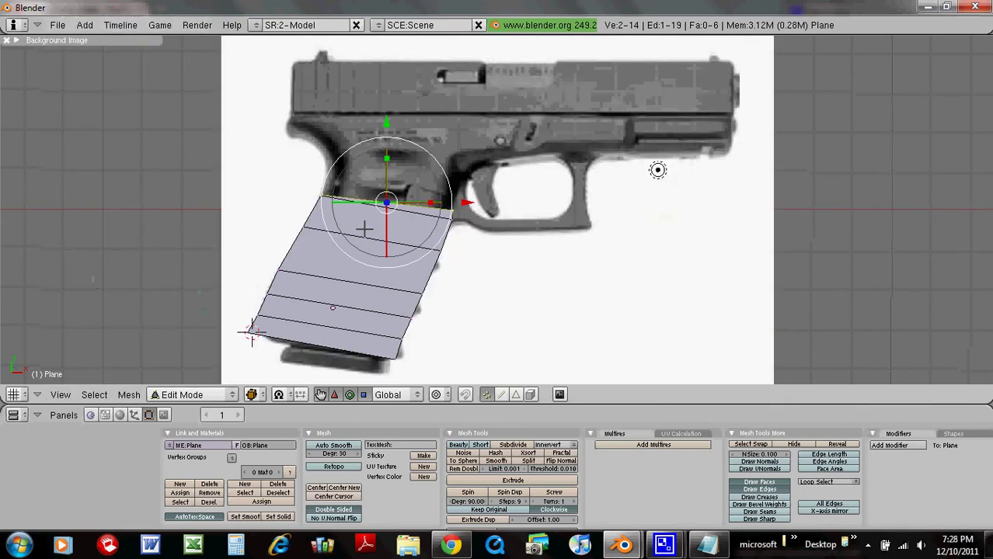
key(e)
click(364, 230)
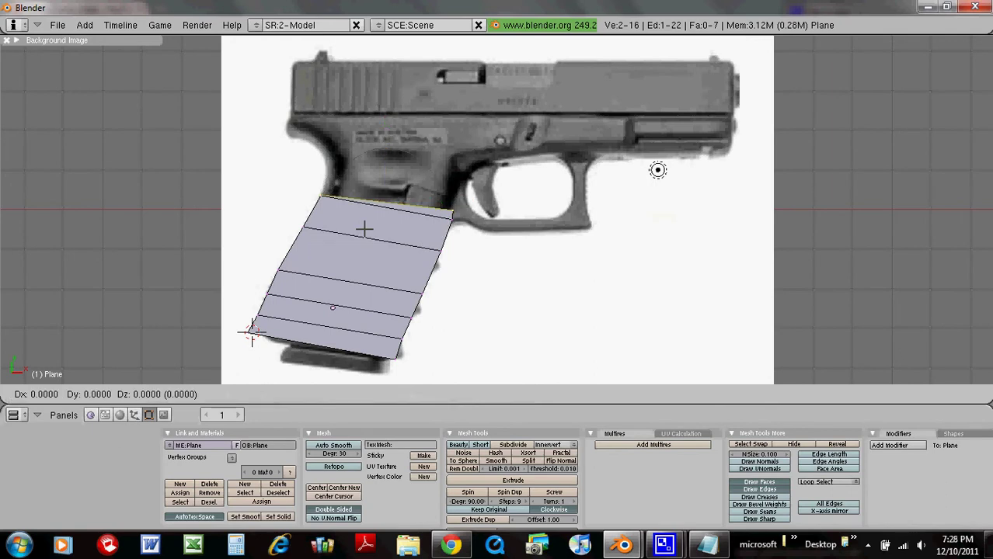
key(y)
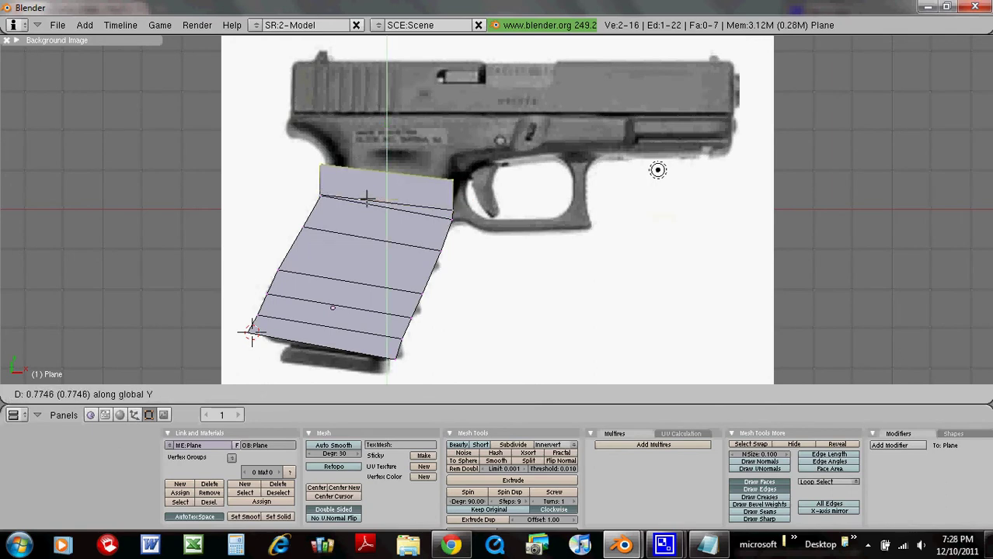
click(366, 224)
key(s)
click(429, 200)
key(g)
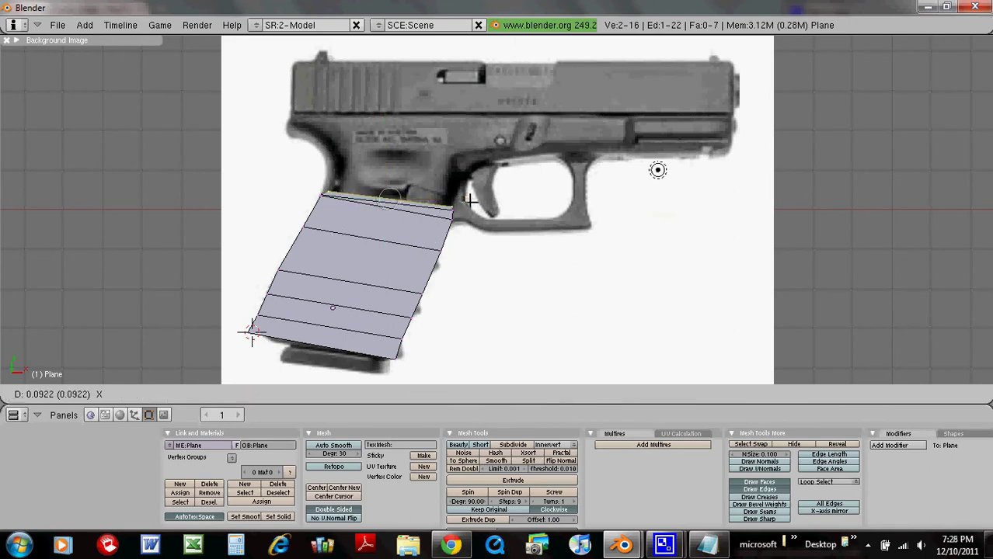
click(469, 200)
- Extend a new face up into the slide and rotate its top edge level with the slide
key(e)
click(468, 196)
key(y)
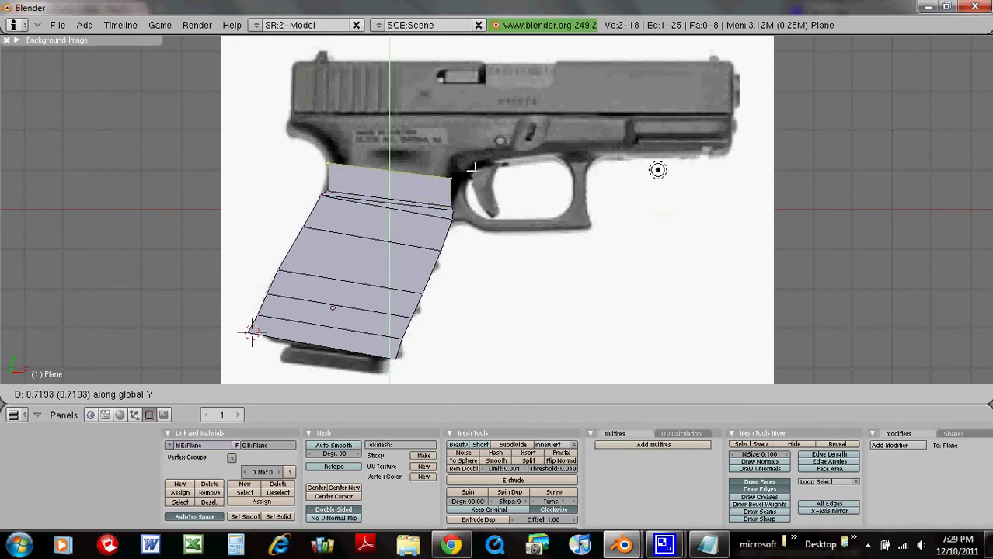
click(475, 147)
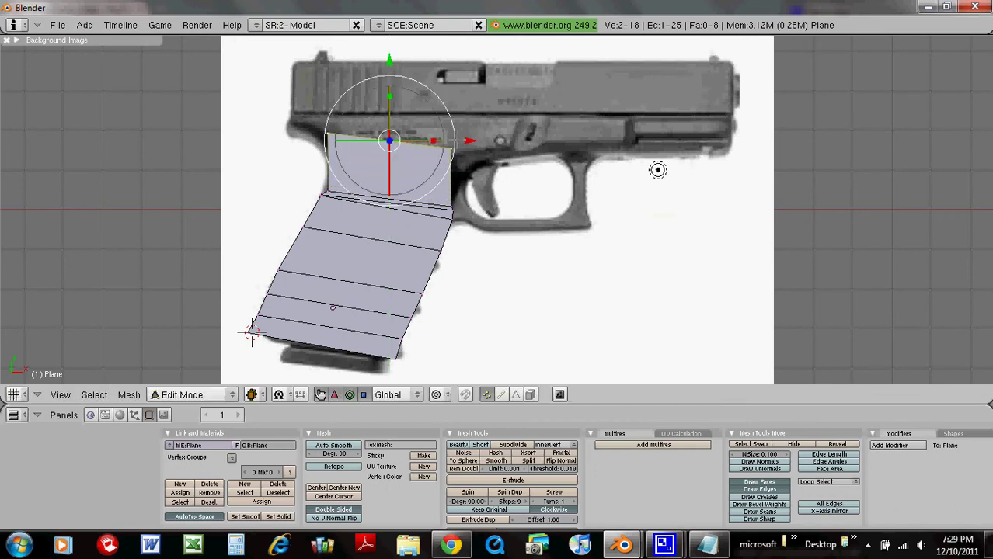
key(r)
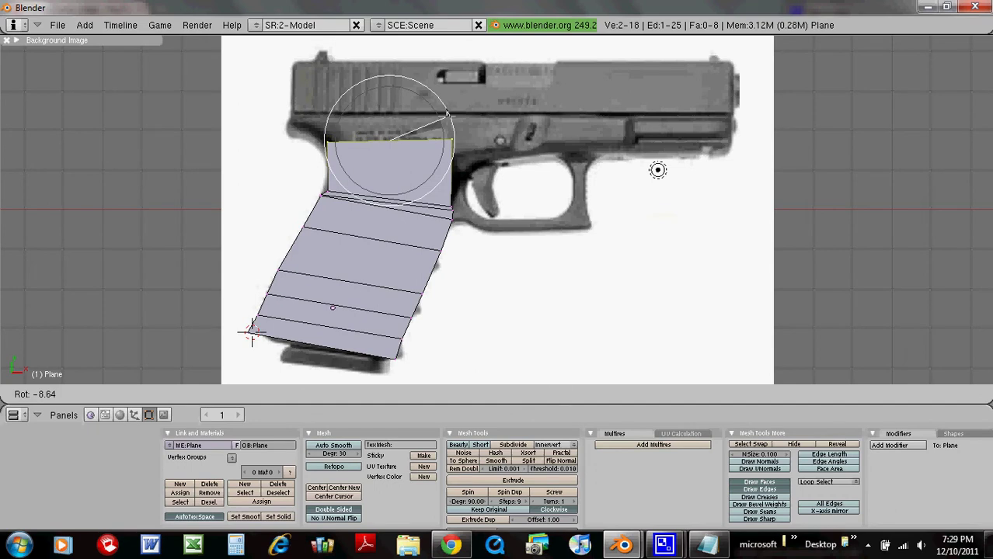
click(447, 115)
key(r)
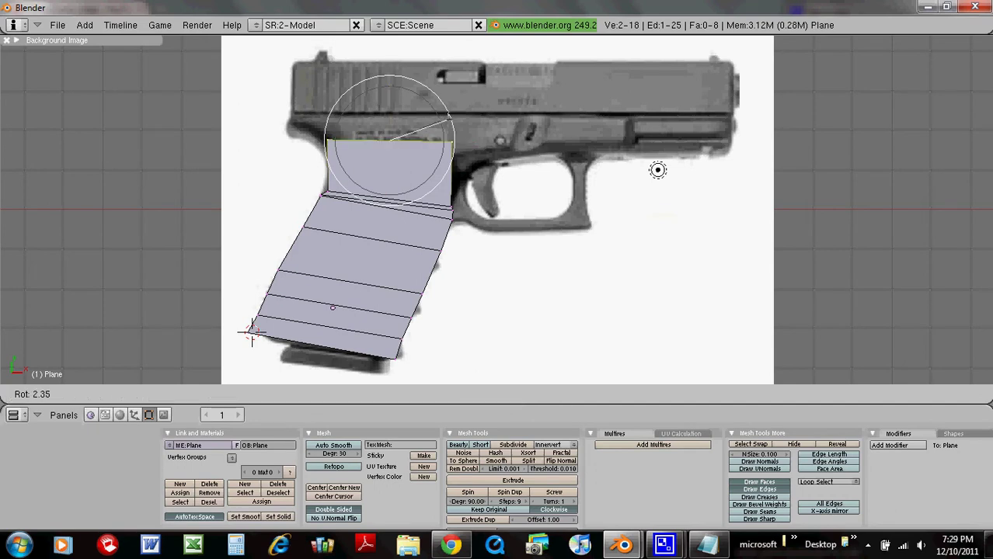
click(448, 116)
- Extrude the top edge vertically to a higher row on the grip
key(e)
click(449, 115)
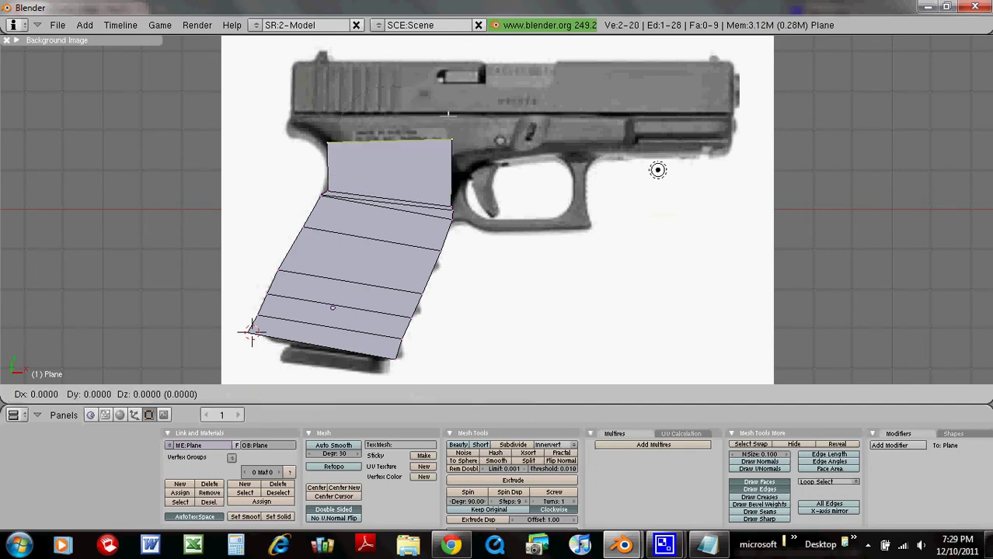
key(y)
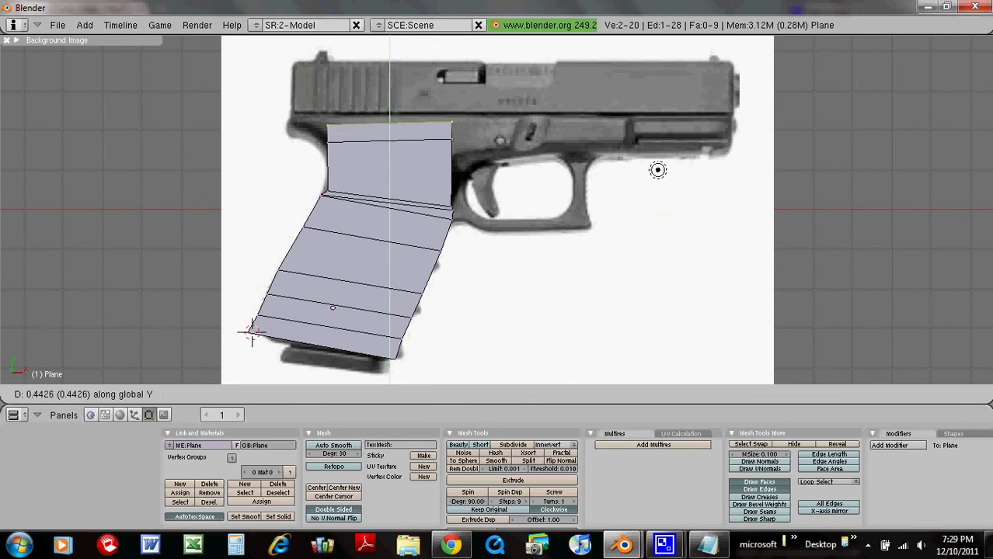
click(449, 115)
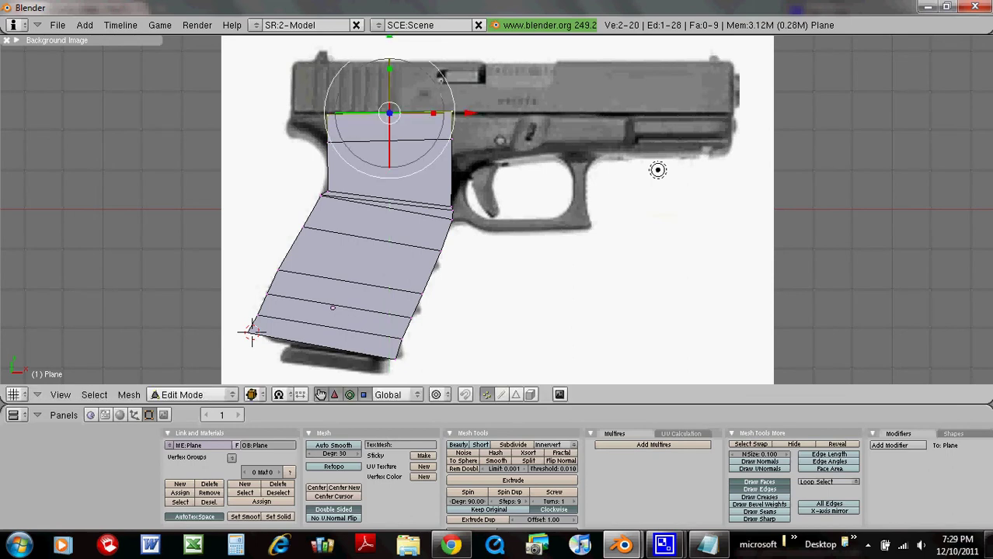
- Extrude a final edge to the slide's top, then add a plane to the mesh
key(r)
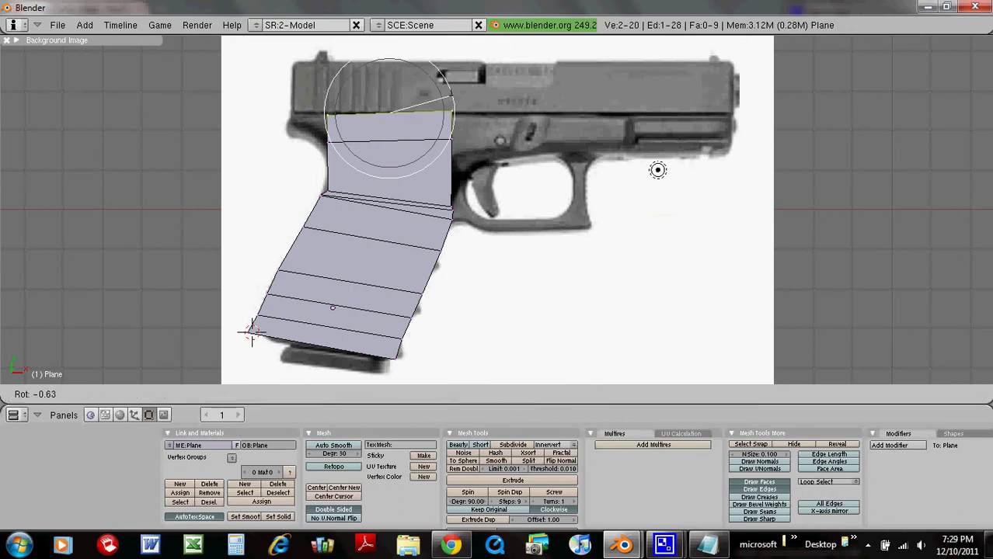
key(Escape)
key(e)
click(420, 97)
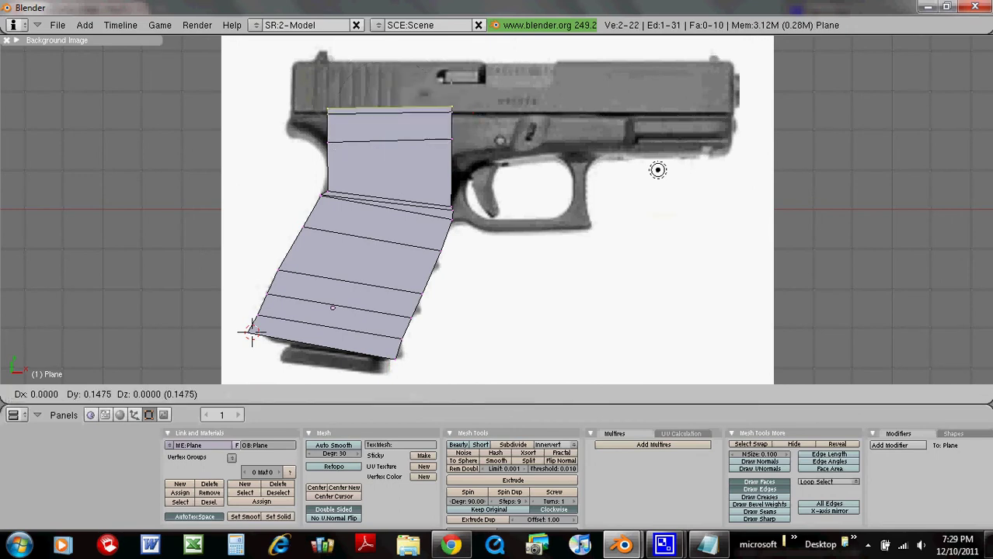
click(450, 47)
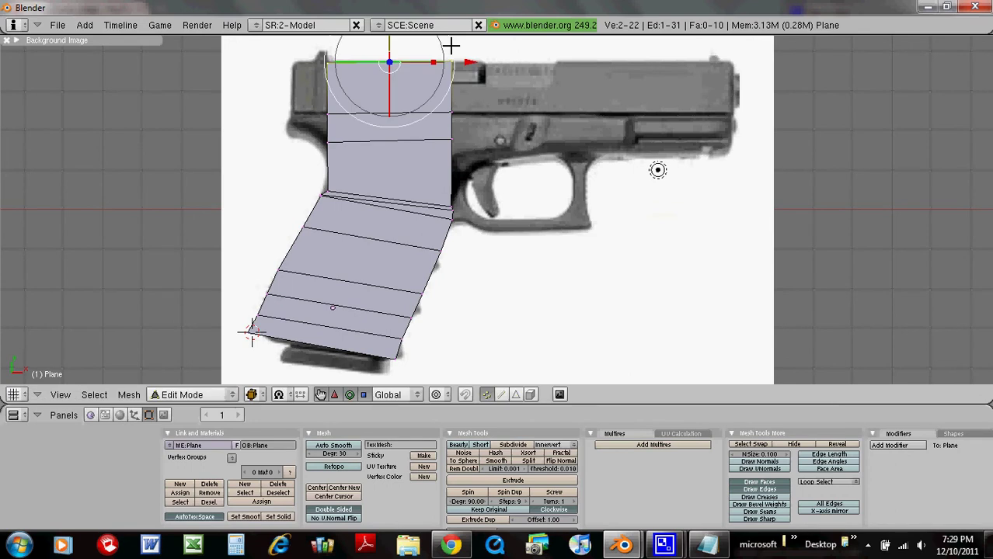
key(space)
click(533, 194)
- Move the new plane up beside the grip's top and stretch it horizontally
mouse_move(254, 264)
mouse_down()
mouse_move(280, 53)
mouse_move(272, 62)
mouse_move(252, 47)
mouse_up()
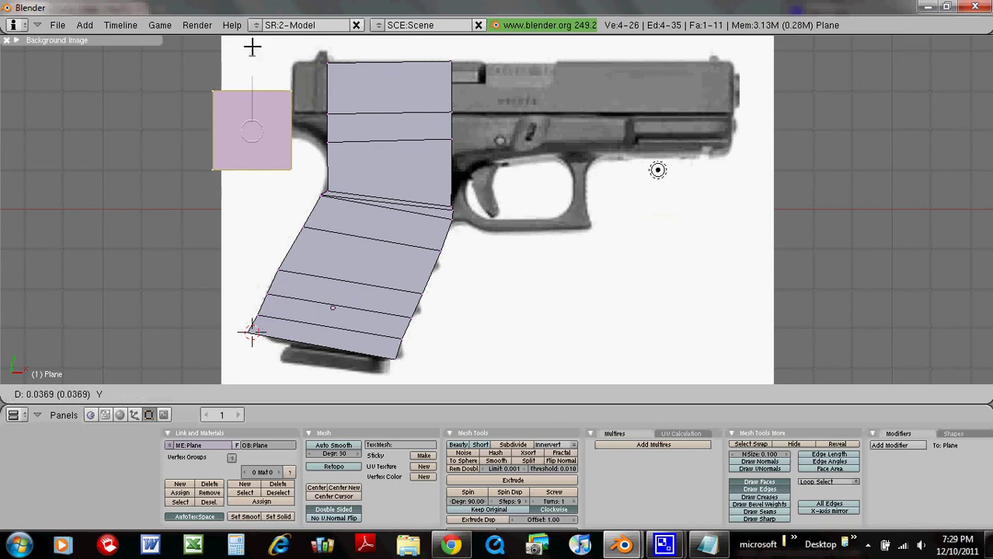
click(256, 42)
key(g)
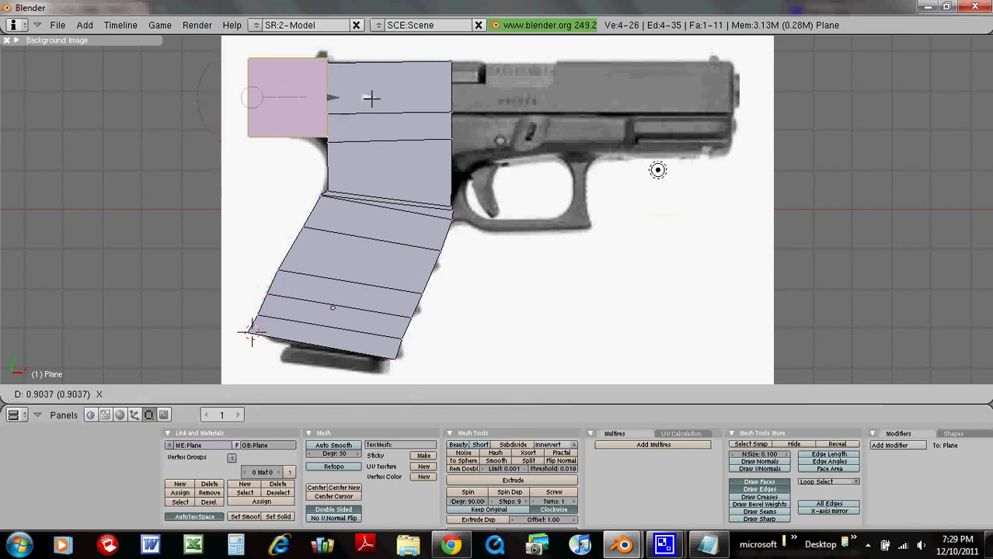
click(389, 98)
key(s)
key(x)
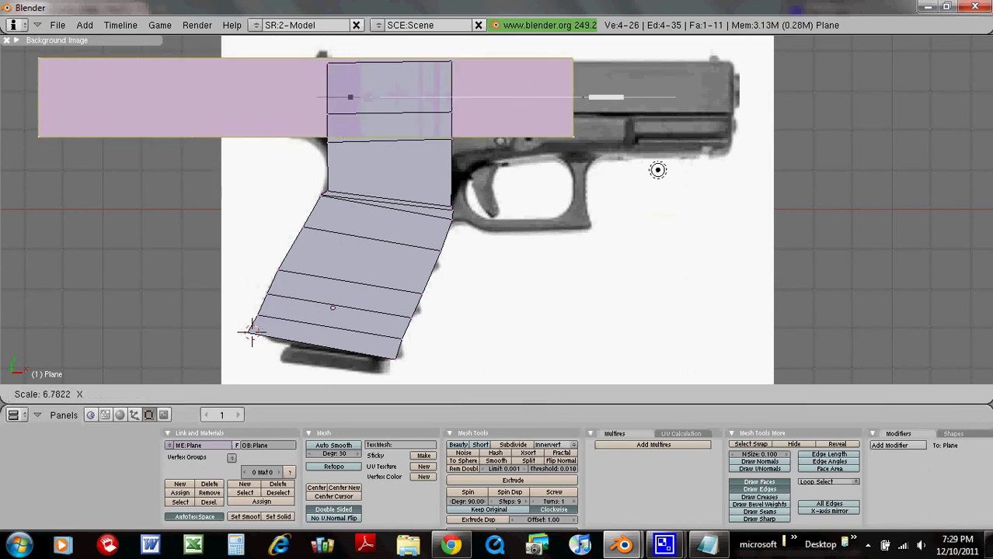
click(442, 120)
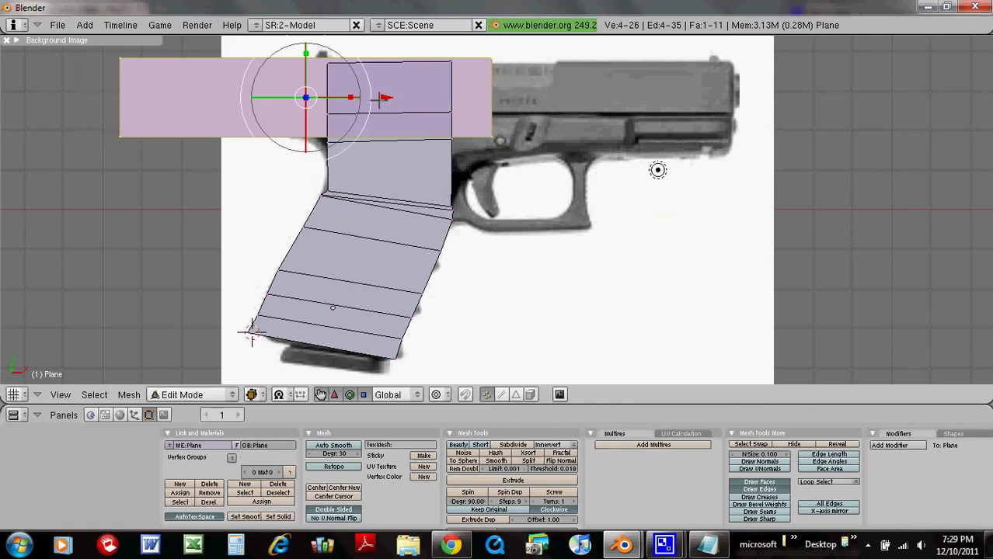
- Slide and scale the plane along X until it spans the slide's full length
key(g)
key(x)
click(541, 101)
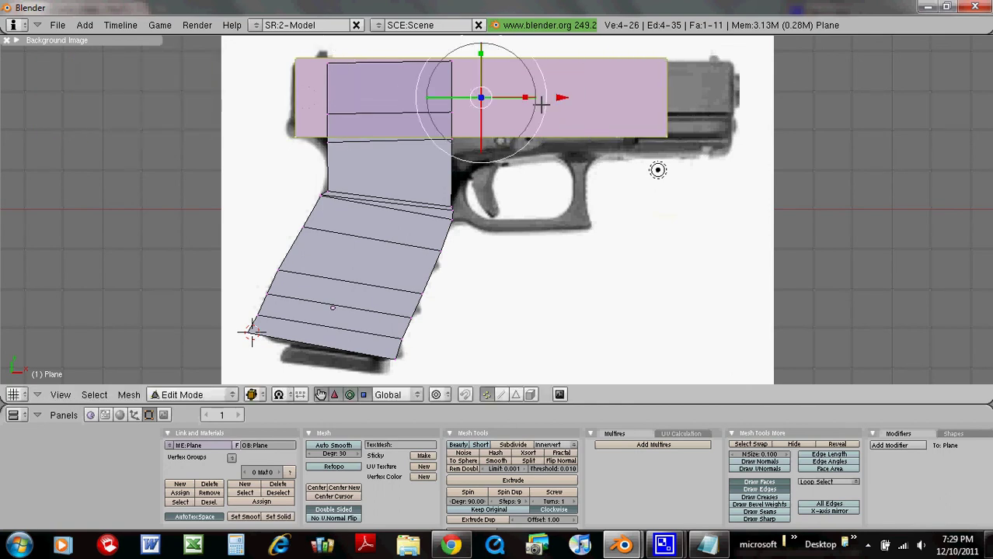
key(s)
click(529, 97)
key(g)
key(x)
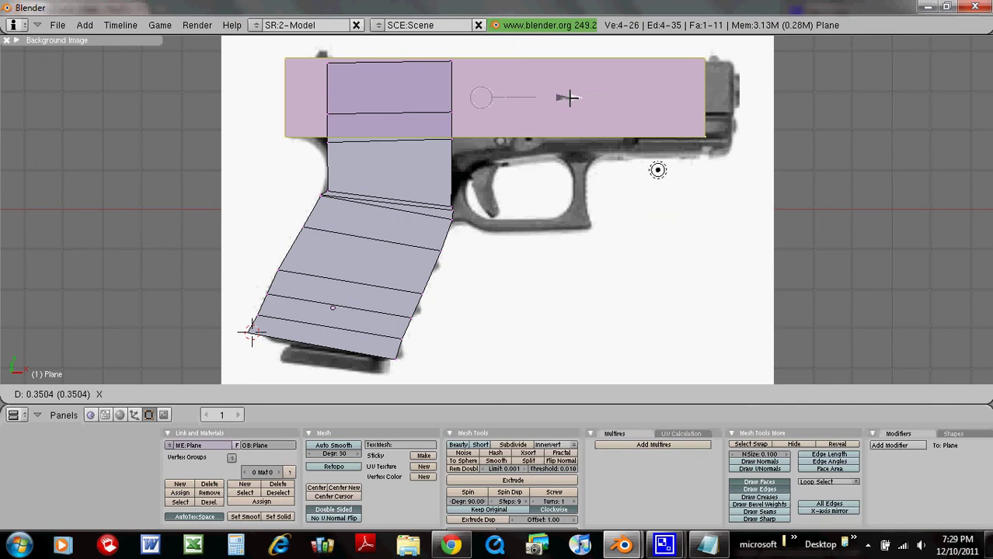
click(580, 98)
key(s)
key(x)
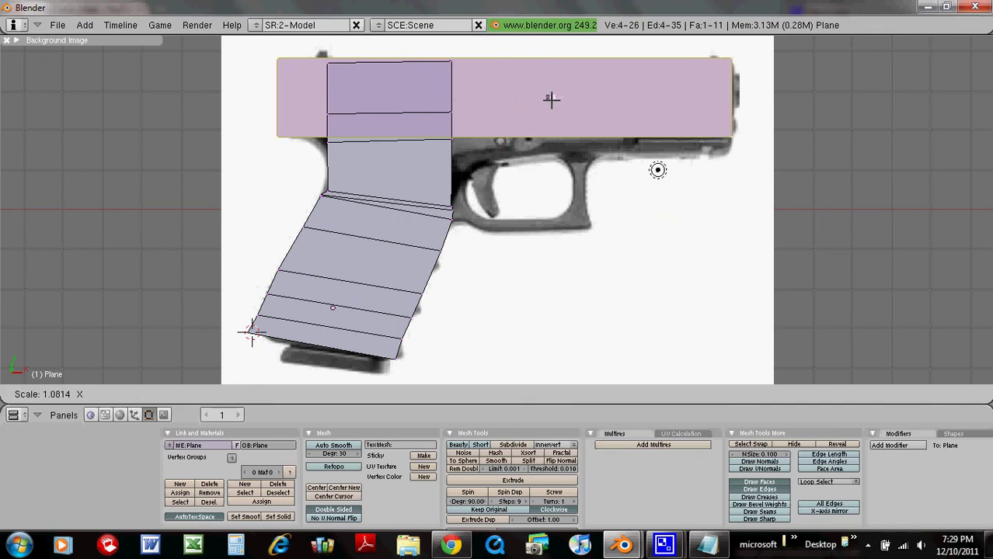
click(551, 99)
key(g)
key(x)
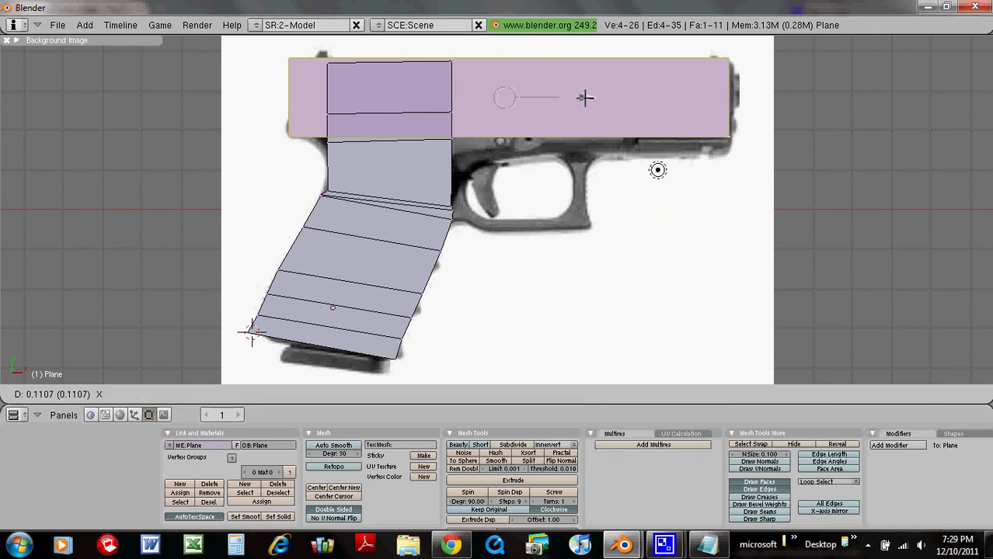
click(588, 97)
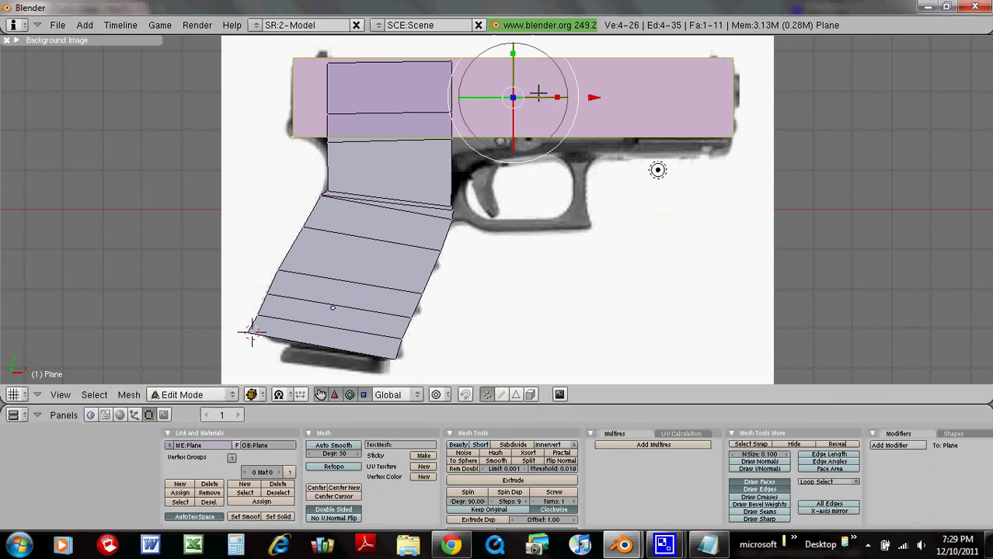
- Scale and move the plane along Y to match the slide's top and bottom
key(s)
key(y)
click(514, 50)
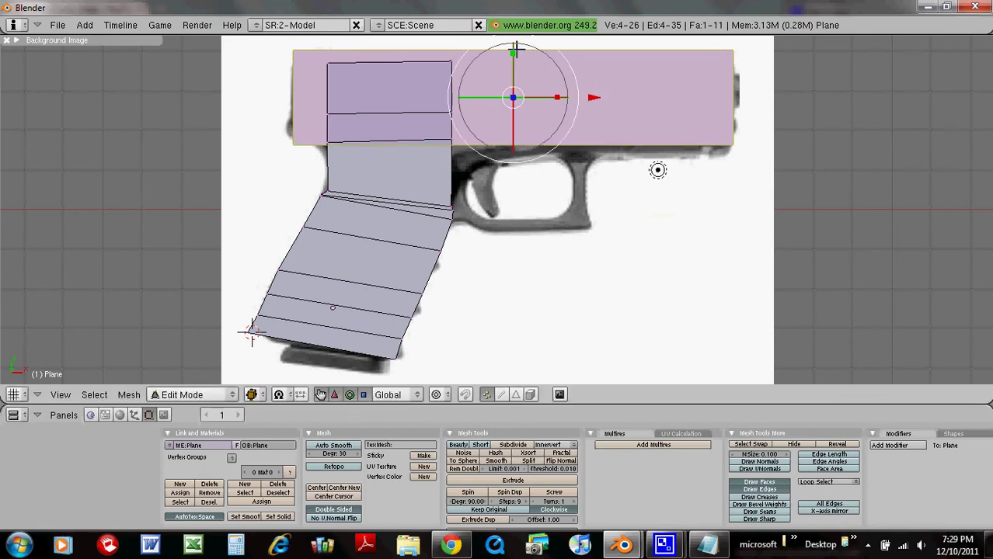
scroll(516, 49, down, 2)
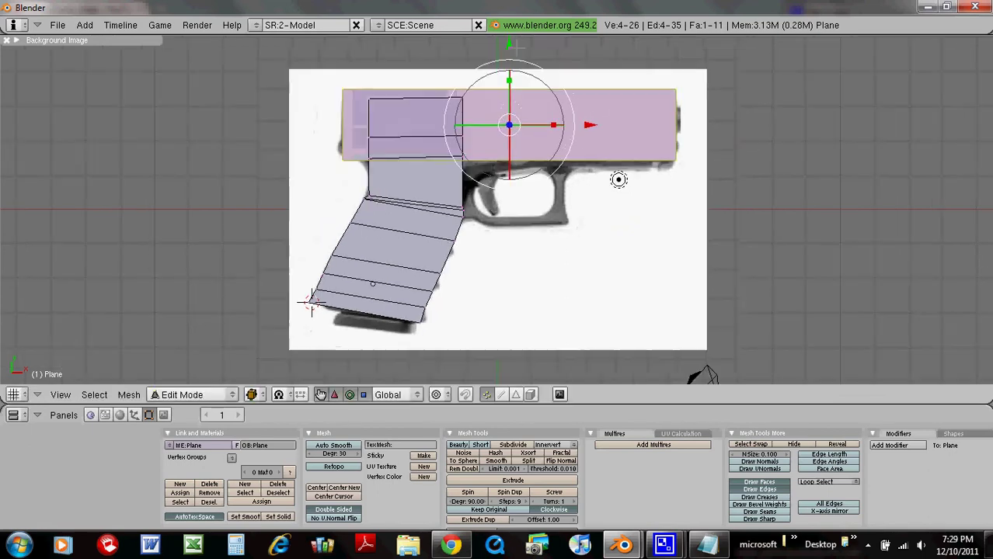
key(g)
key(y)
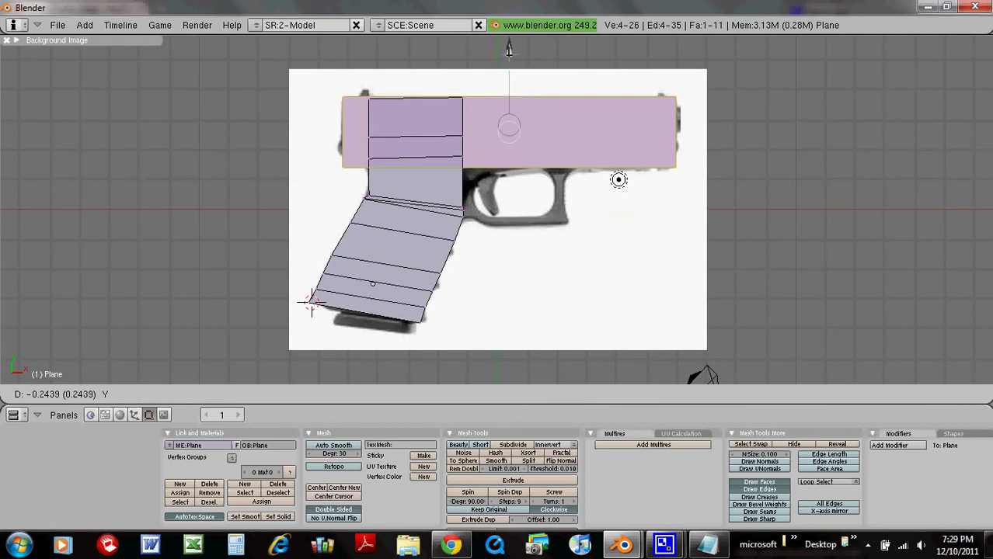
click(509, 49)
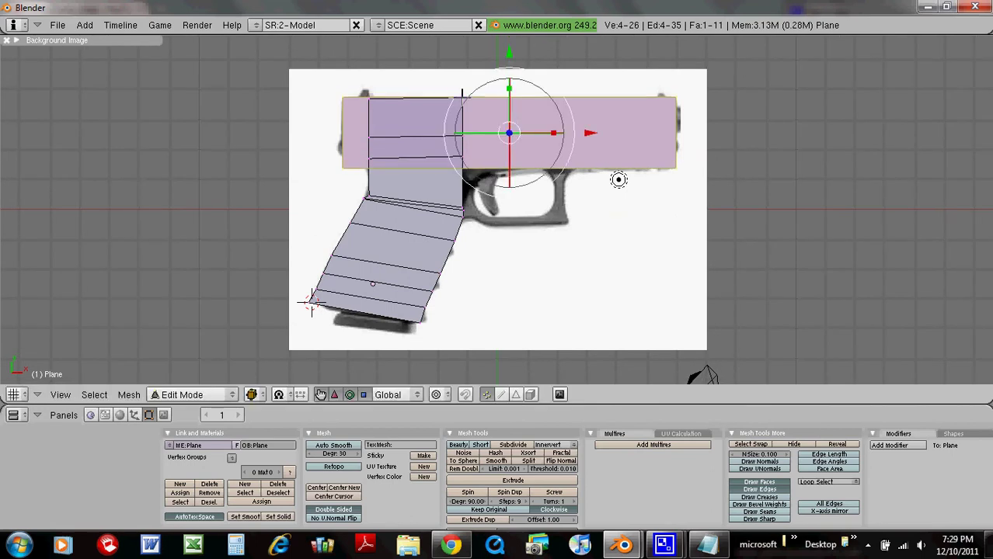
scroll(462, 93, up, 1)
scroll(462, 94, up, 1)
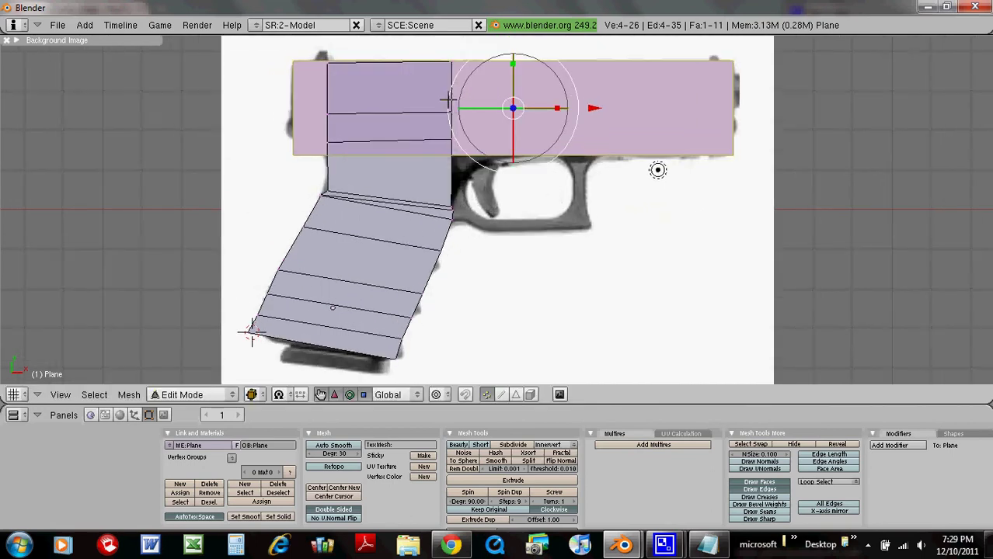
- Raise the plane's lower-left corner vertex vertically, then select the top-left corner instead
right_click(282, 158)
key(g)
key(y)
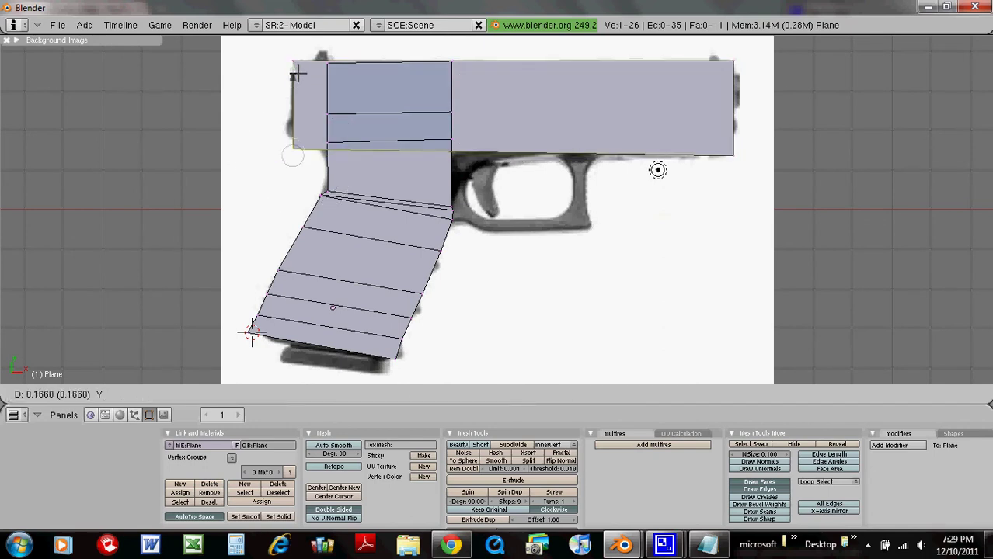
click(298, 74)
shift+right_click(297, 64)
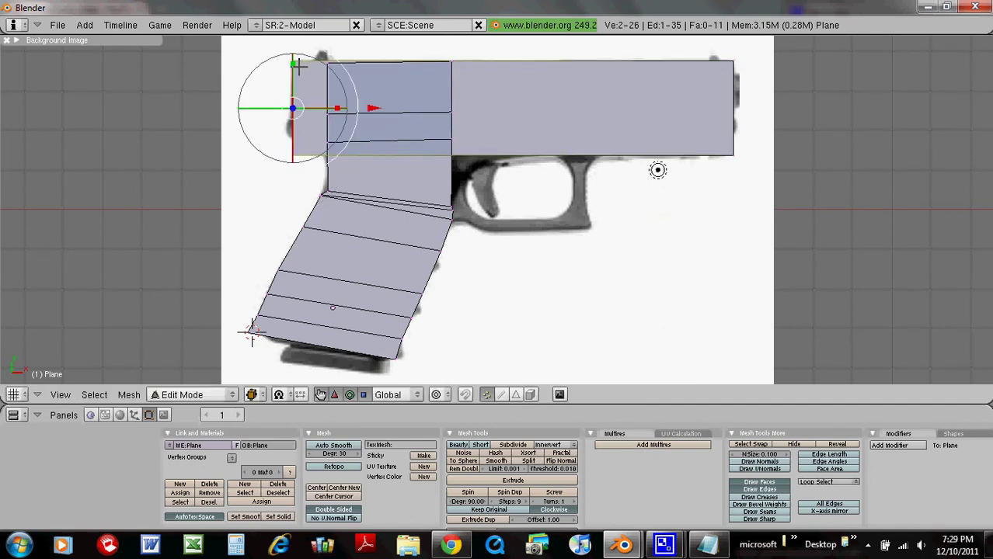
shift+right_click(293, 156)
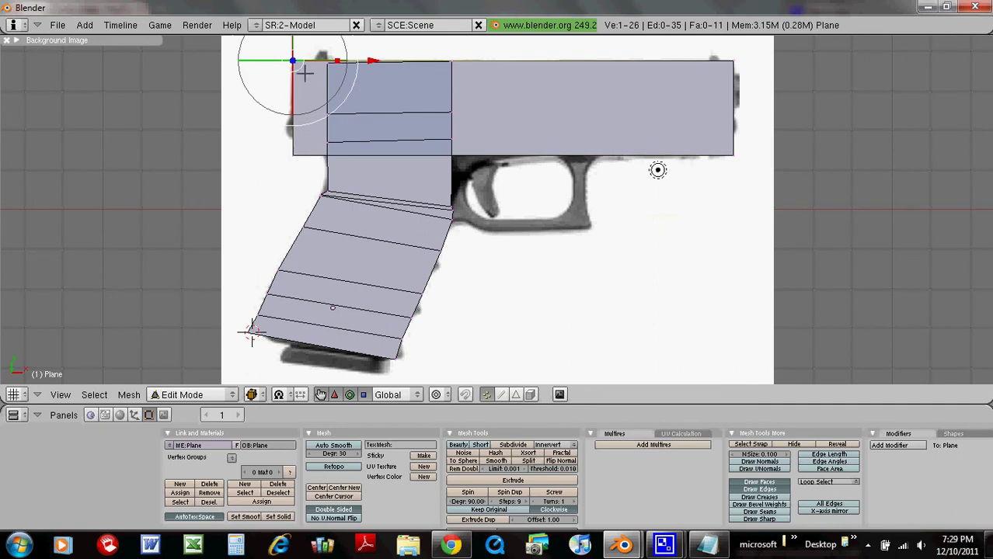
- Shift the slide's left edge horizontally, then undo an unwanted edge extrusion
shift+right_click(290, 153)
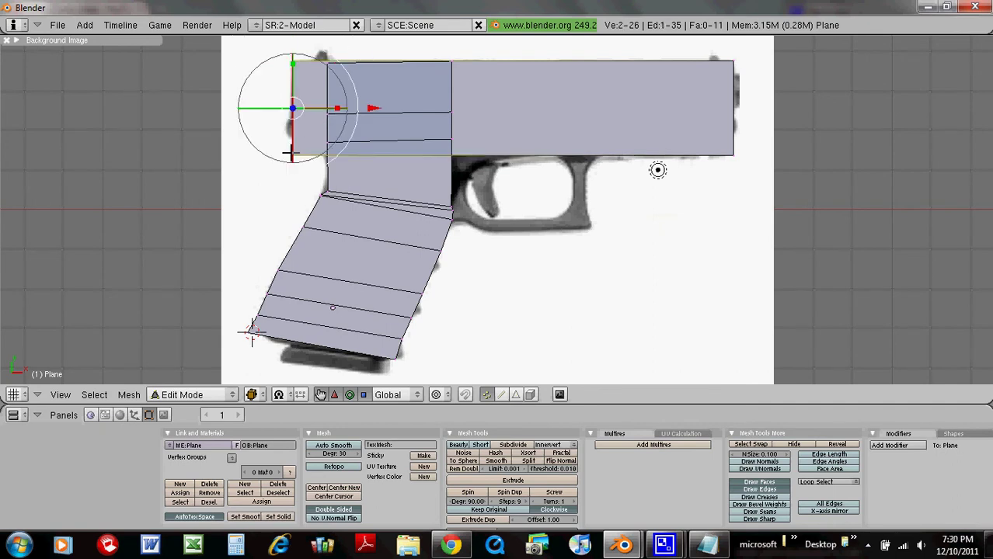
drag(373, 109, 404, 111)
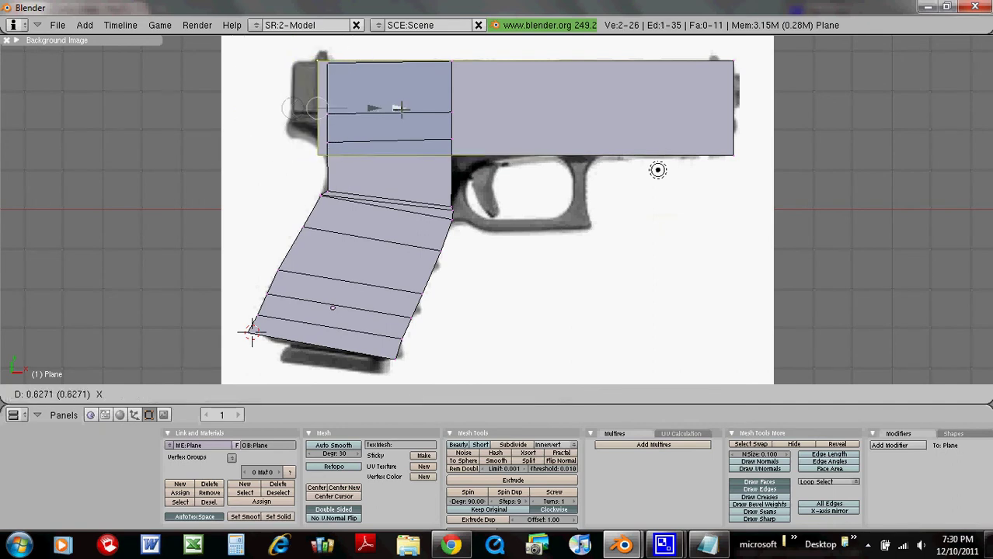
click(404, 111)
key(e)
click(406, 115)
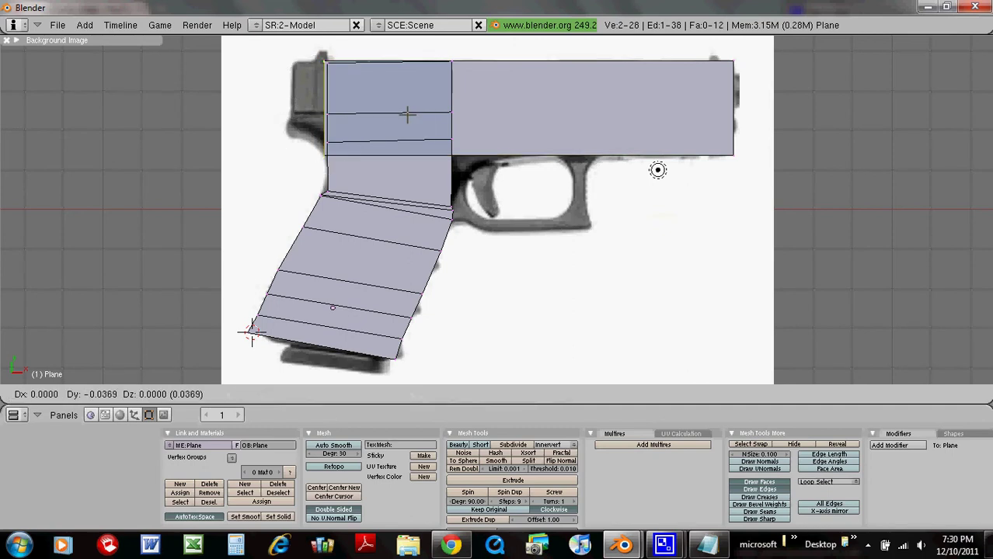
right_click(408, 114)
key(ctrl+z)
- Extrude the left edge as an edges-only strip along X to the slide's rear
key(e)
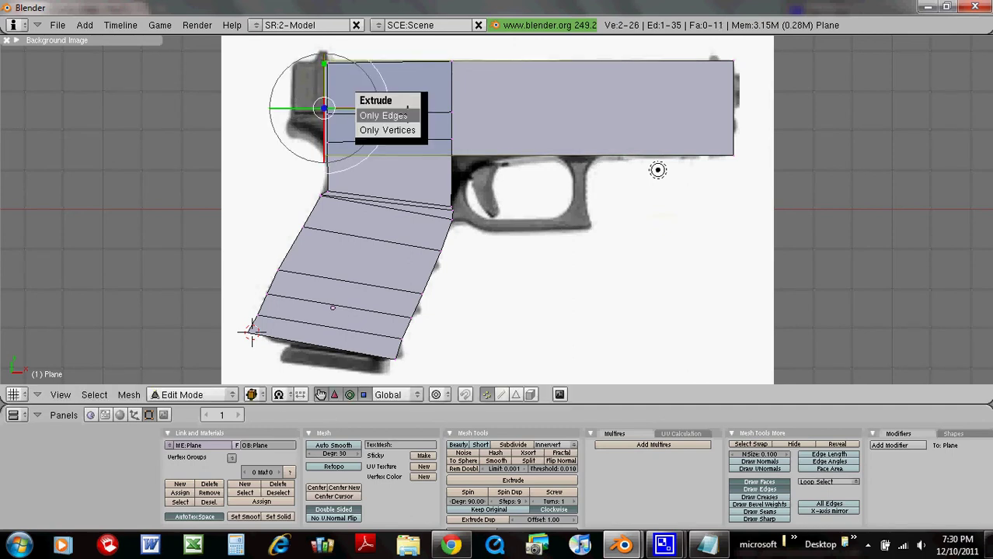
click(407, 115)
key(x)
click(378, 102)
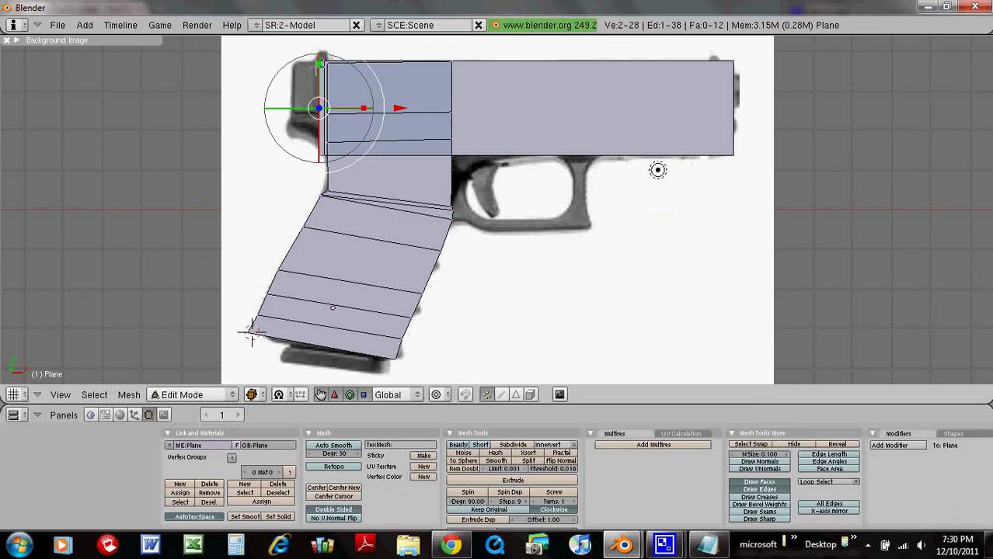
key(s)
right_click(312, 74)
scroll(313, 74, down, 1)
scroll(313, 74, down, 1)
- Fit the new rear edge to the photo by moving and scaling it along Y
key(g)
key(y)
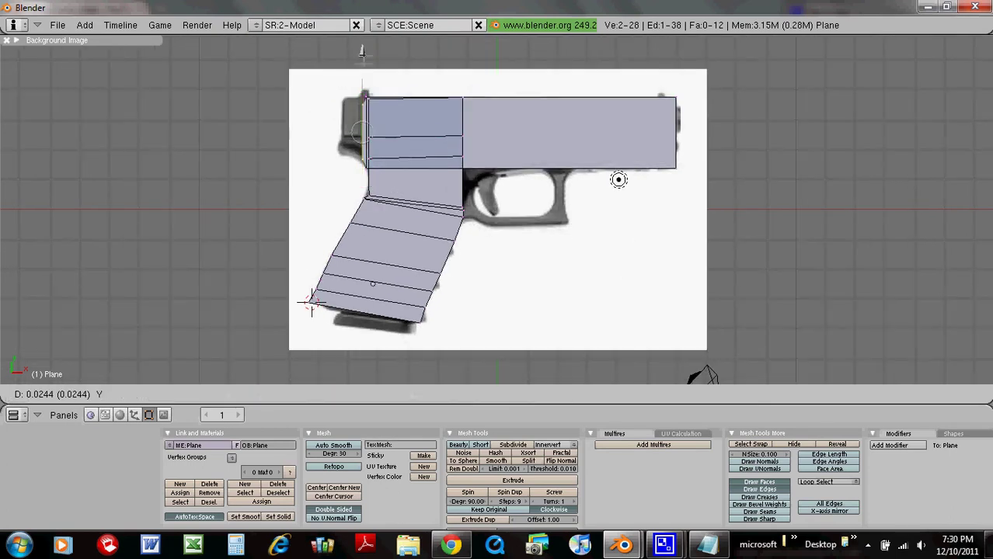
click(361, 50)
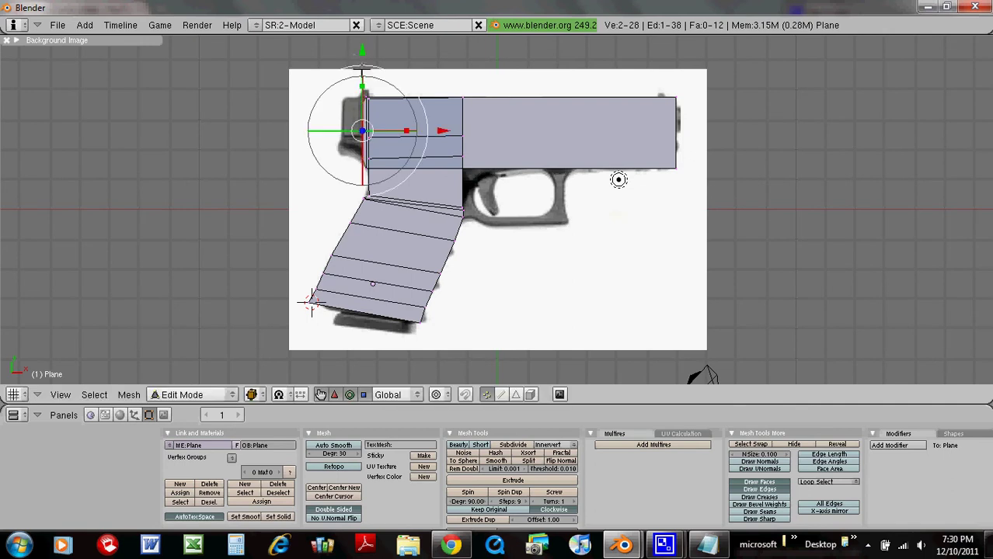
click(362, 50)
click(361, 50)
click(362, 51)
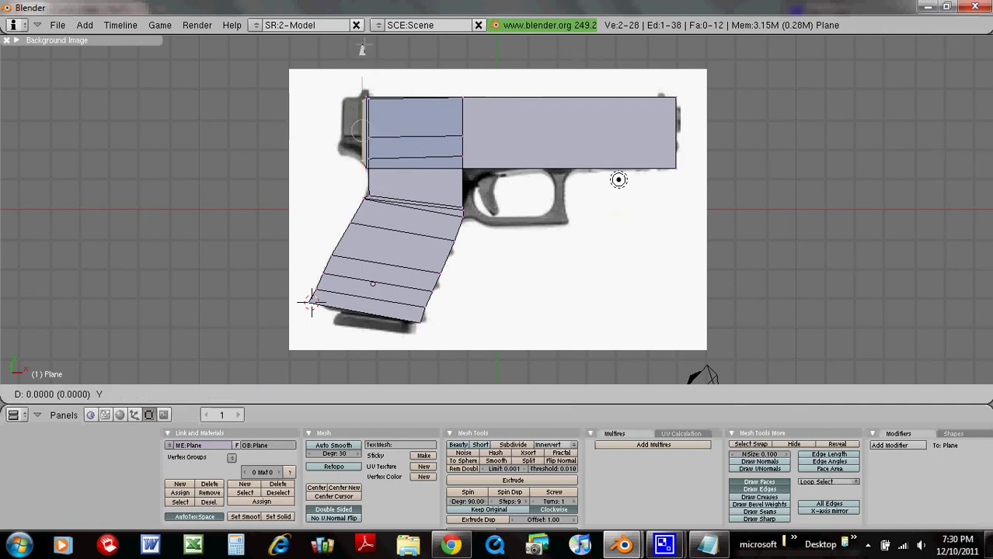
click(361, 53)
key(s)
key(y)
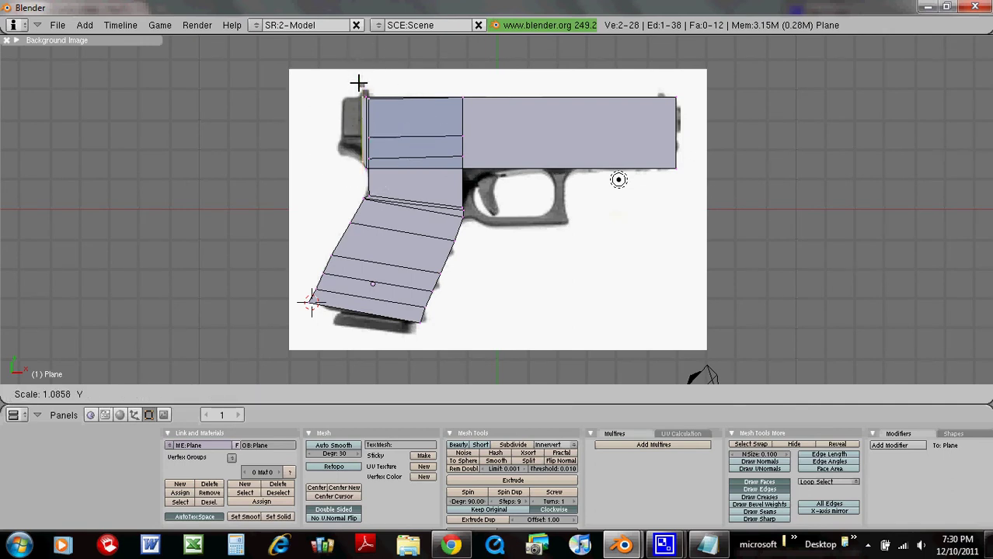
click(358, 84)
- Extrude two more thin edges-only strips rearward along X
key(e)
click(365, 72)
key(x)
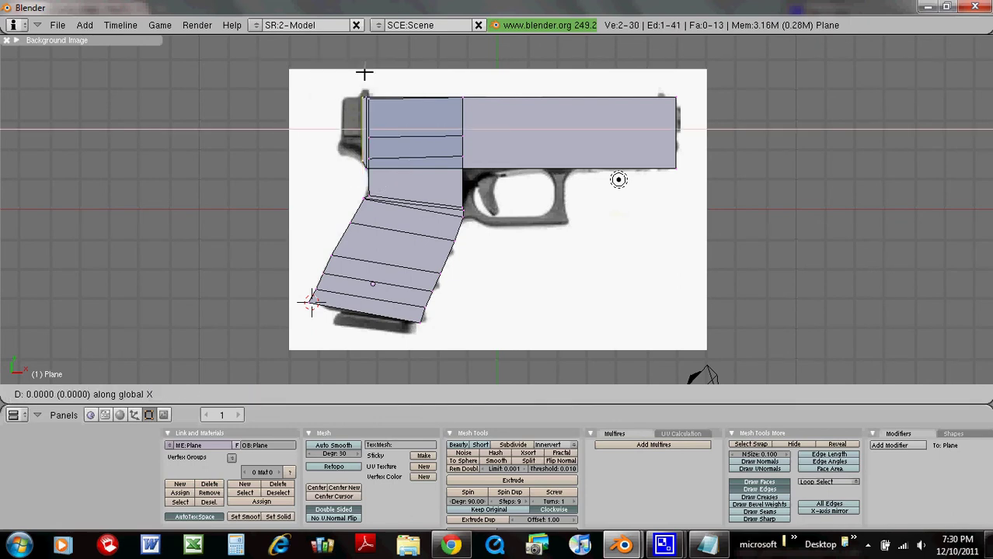
click(360, 73)
key(e)
click(359, 72)
key(x)
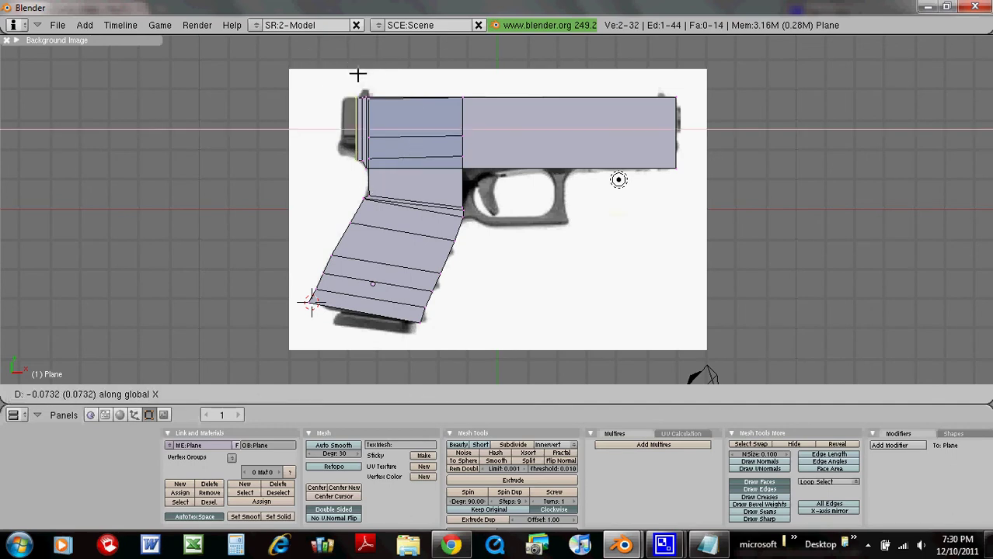
click(354, 74)
- Scale and move the rear edge along Y to match the slide's back outline
key(s)
key(y)
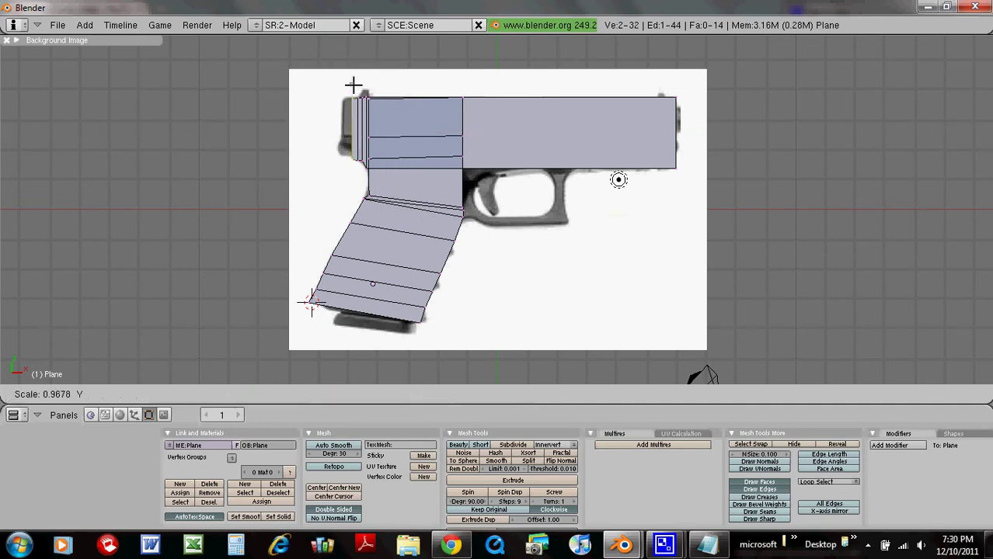
click(353, 86)
key(g)
key(y)
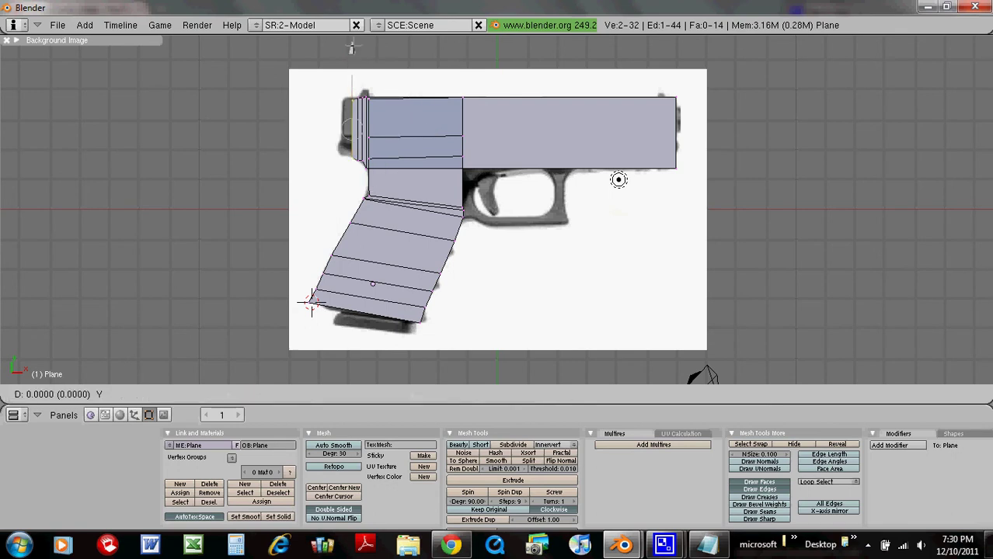
click(352, 47)
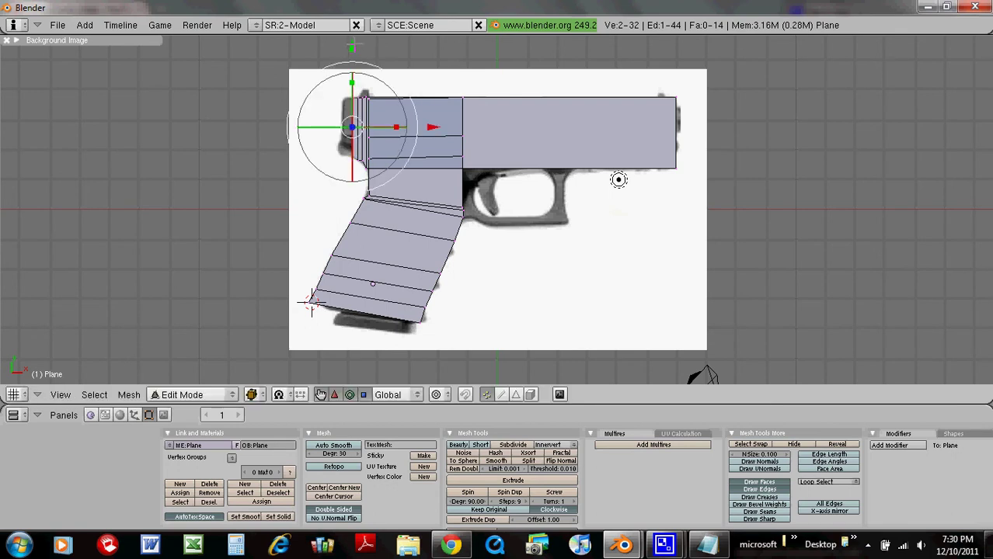
- Extrude another strip along X and fit its height with Y scale and Y move
key(e)
click(330, 46)
key(x)
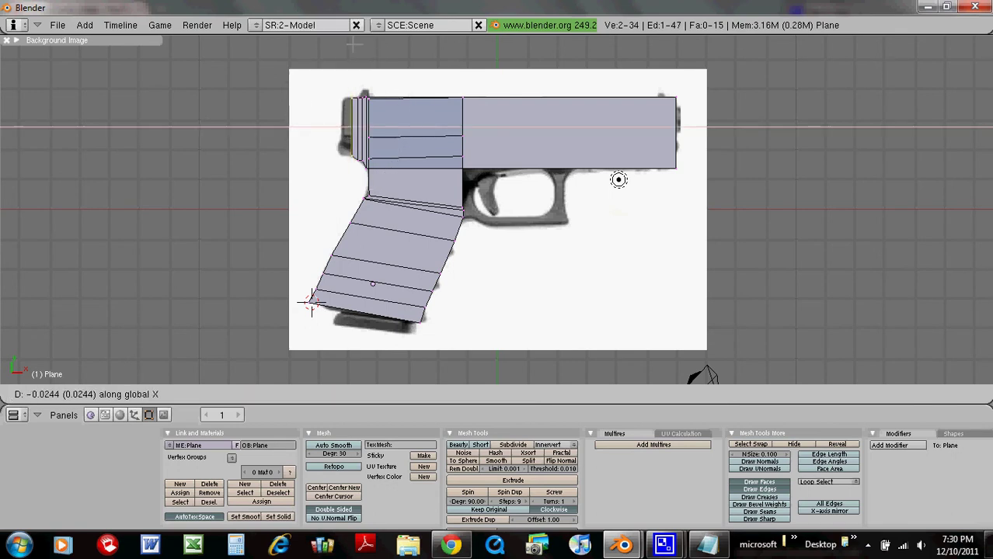
click(346, 47)
key(s)
key(y)
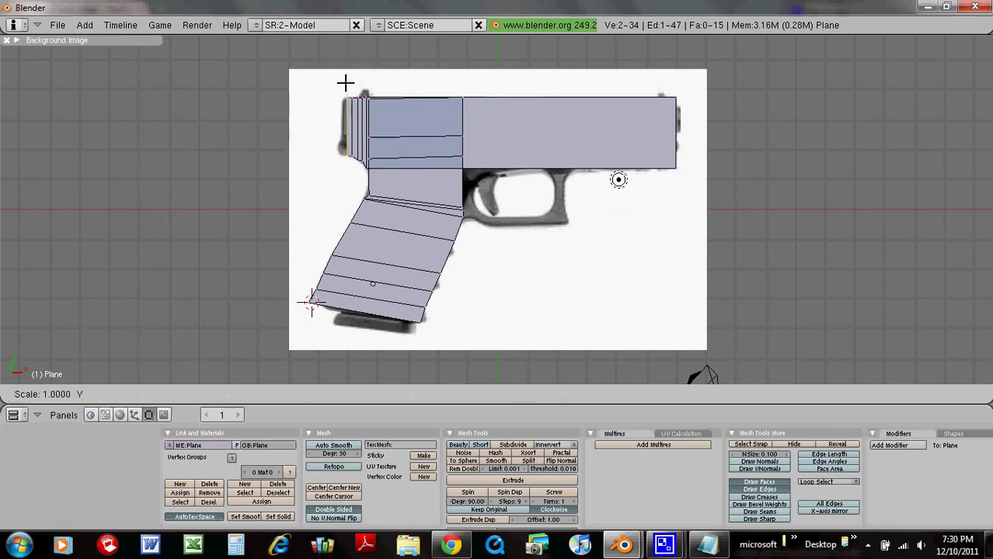
click(345, 84)
key(g)
key(y)
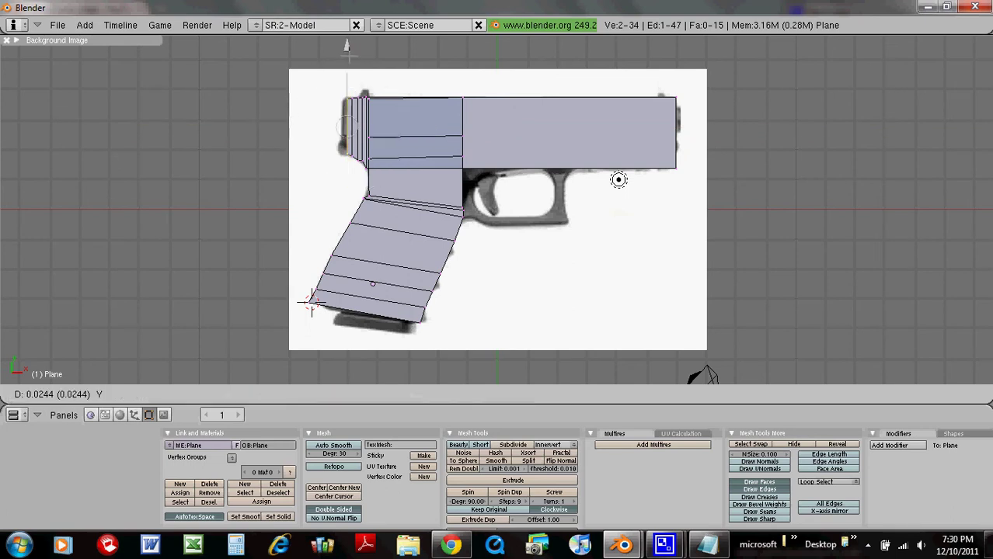
click(347, 45)
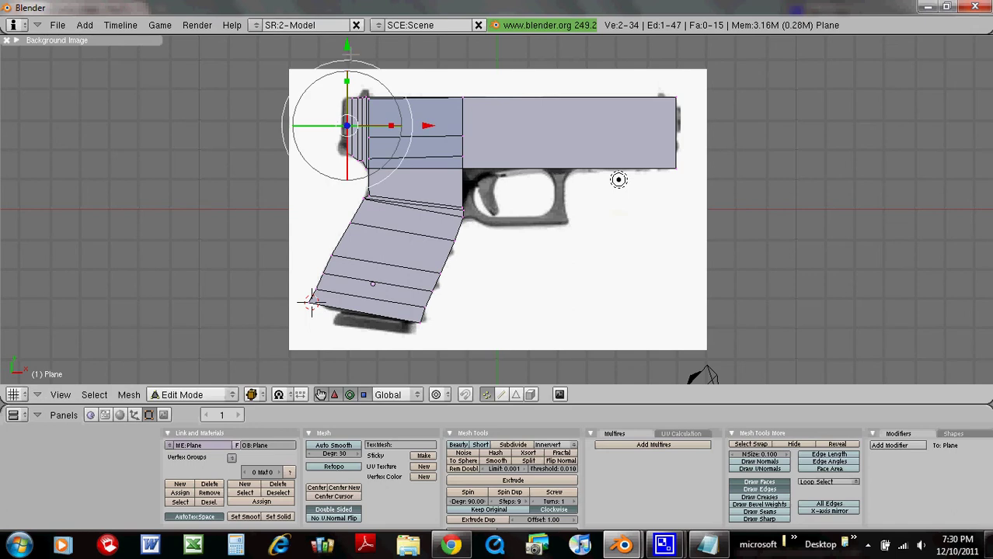
- Extrude two more edges-only strips from the slide's rear edge
key(e)
click(347, 58)
key(x)
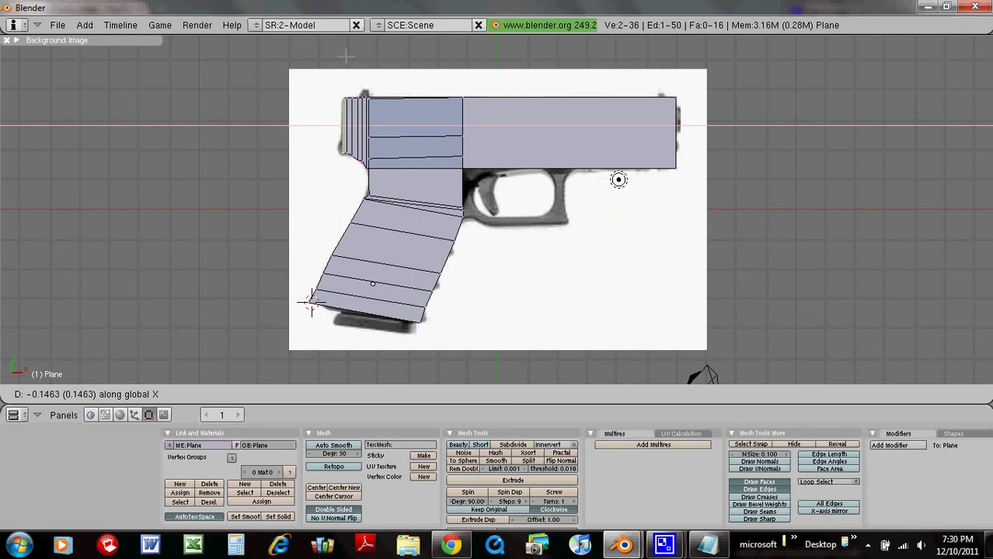
click(347, 56)
key(e)
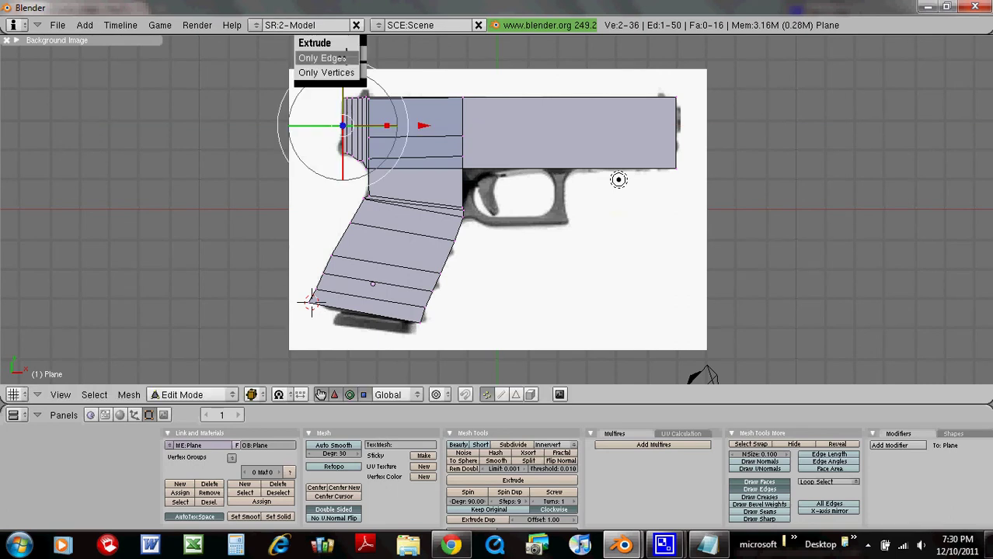
click(347, 58)
click(340, 101)
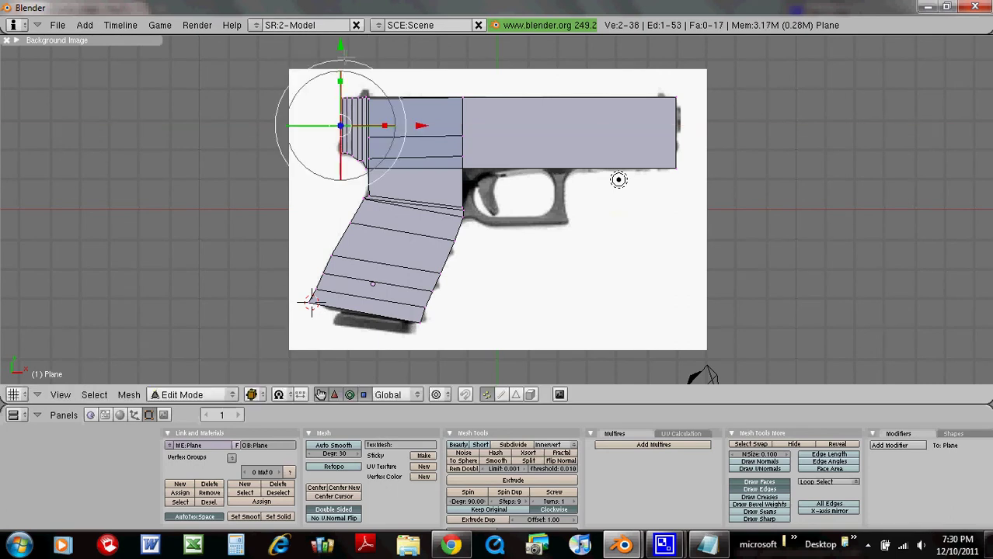
- Shrink the rear edge to about half its height along Y and raise it
key(s)
key(y)
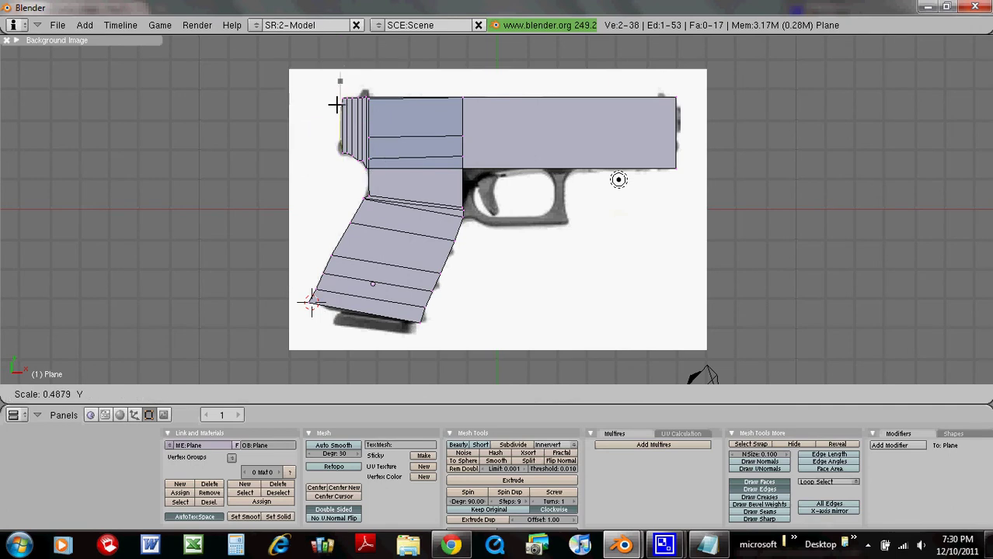
click(339, 105)
drag(339, 97, 339, 49)
click(340, 72)
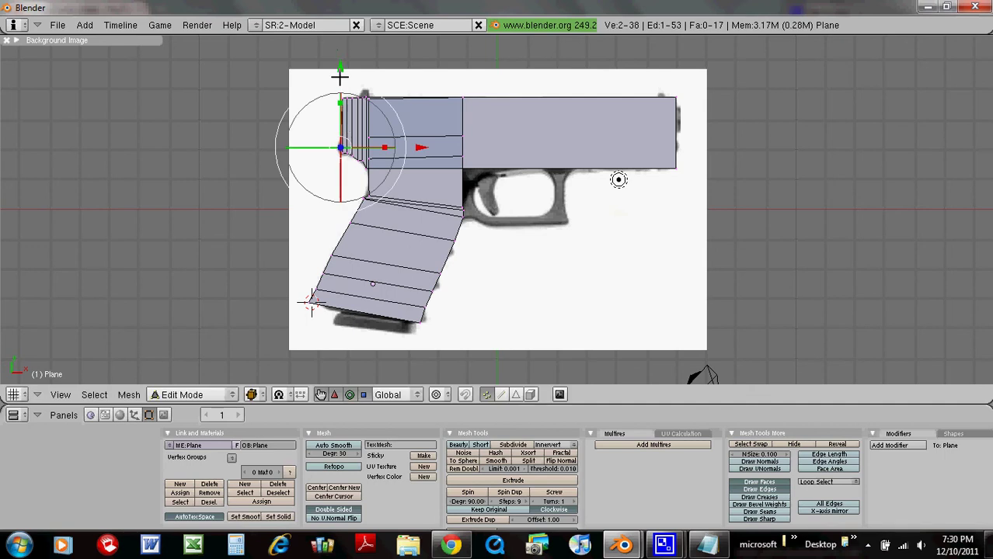
- Extrude one final thin strip along X, then toggle Edit Mode with Tab
key(e)
click(344, 83)
key(x)
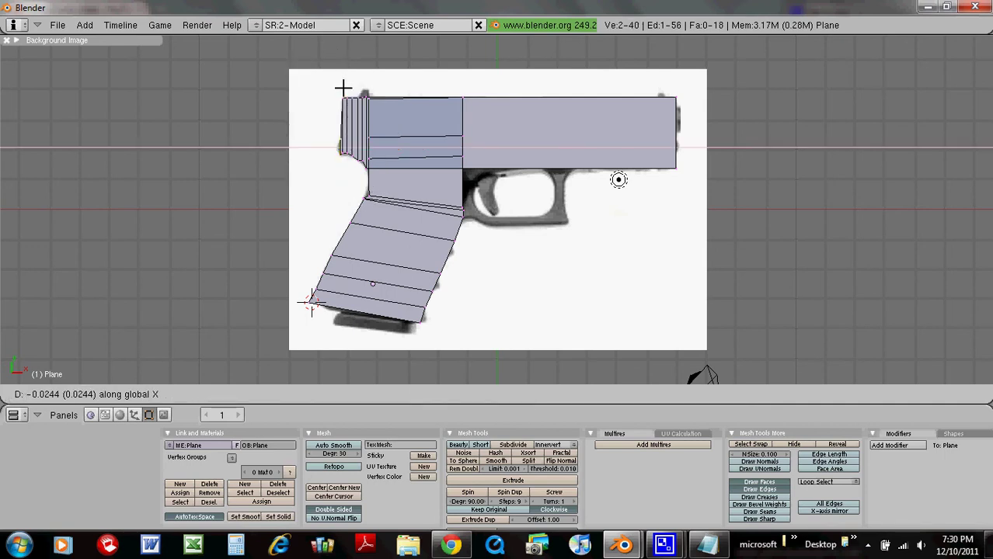
click(340, 88)
key(Tab)
key(Tab)
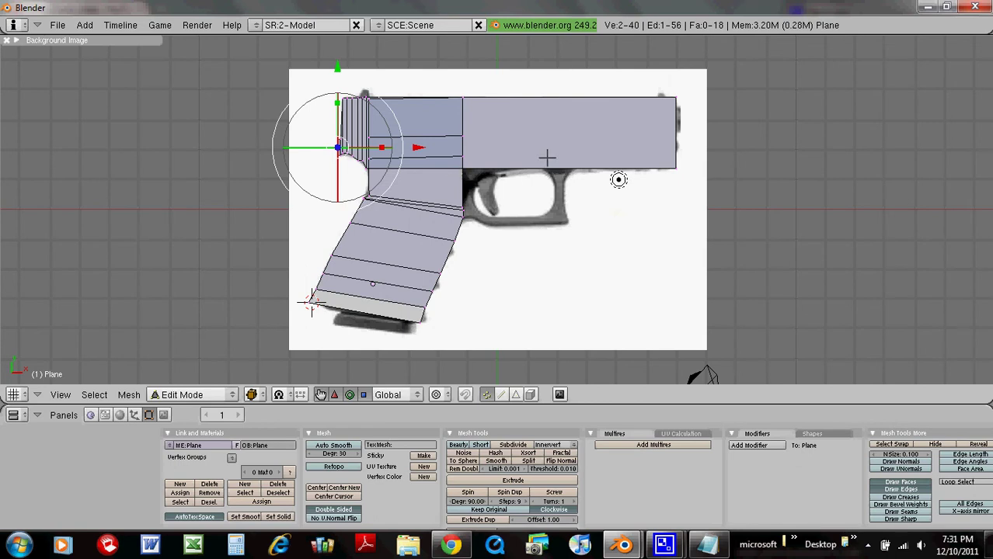
- Add a mesh plane and position it just below the slide near the grip
key(space)
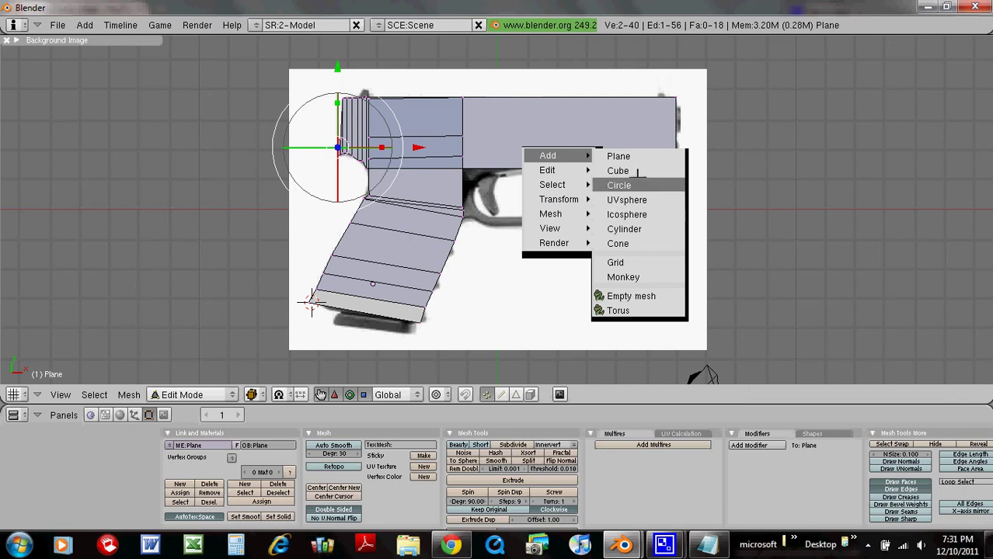
click(618, 157)
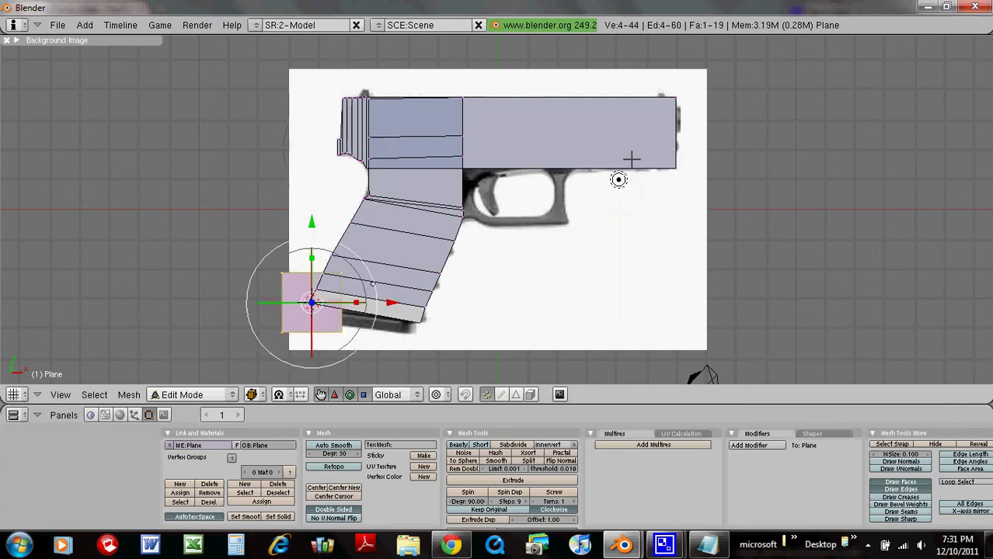
key(g)
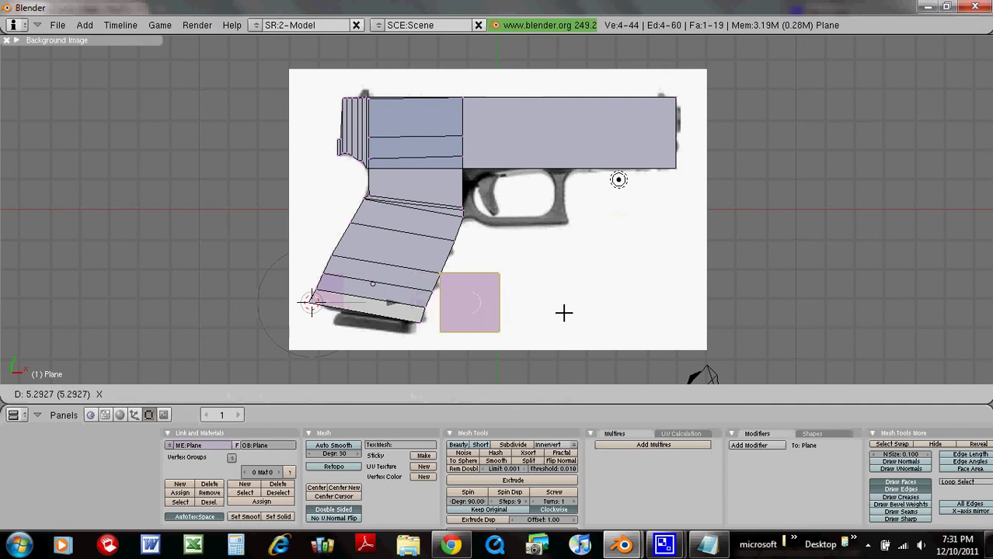
click(564, 315)
key(g)
key(y)
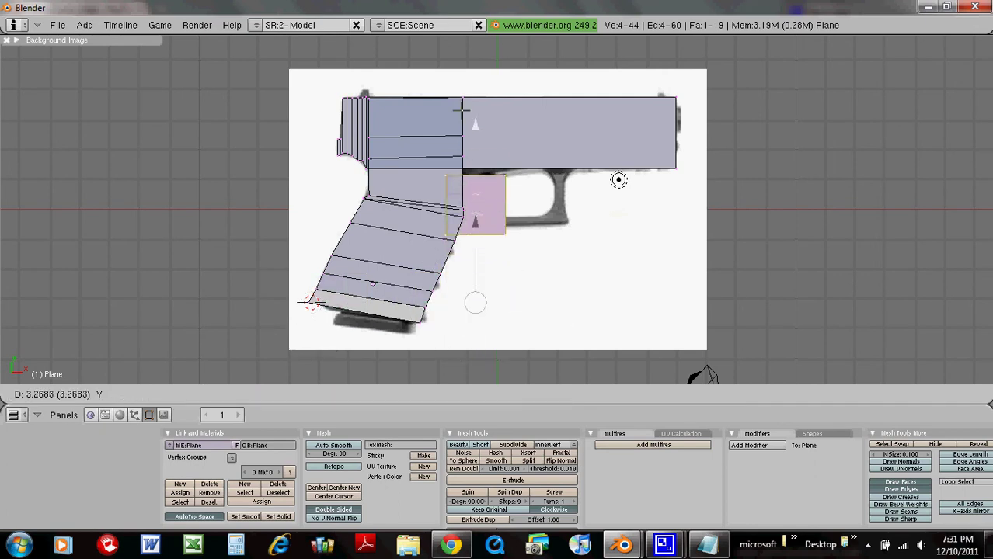
click(470, 127)
- Scale the plane along X into a thin vertical strip and nudge it into place
key(s)
key(x)
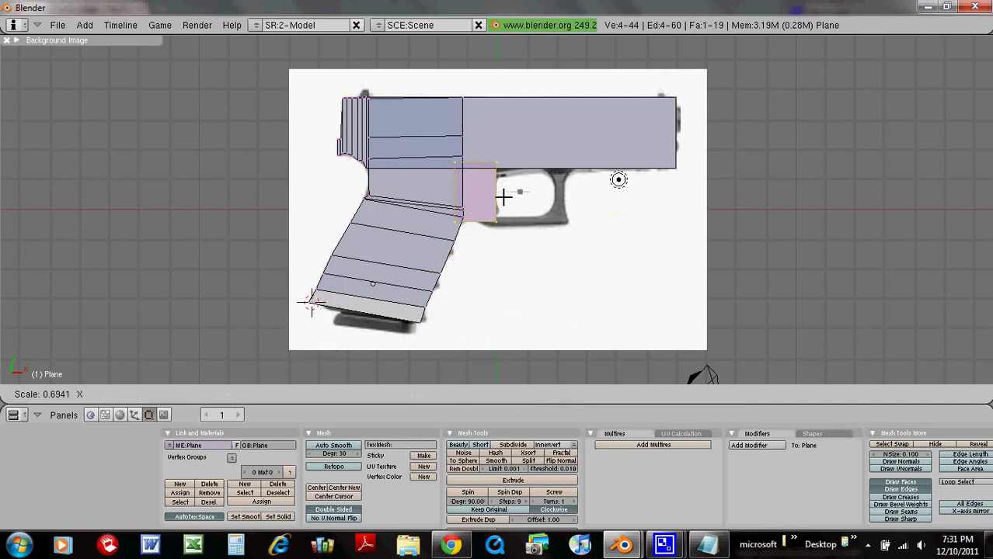
click(497, 194)
key(g)
click(514, 193)
key(s)
click(518, 193)
key(s)
click(473, 152)
key(r)
key(Escape)
drag(470, 112, 470, 111)
- Select the strip's two lower corners, nudging one right, and test an edge extrusion before undoing it
right_click(464, 210)
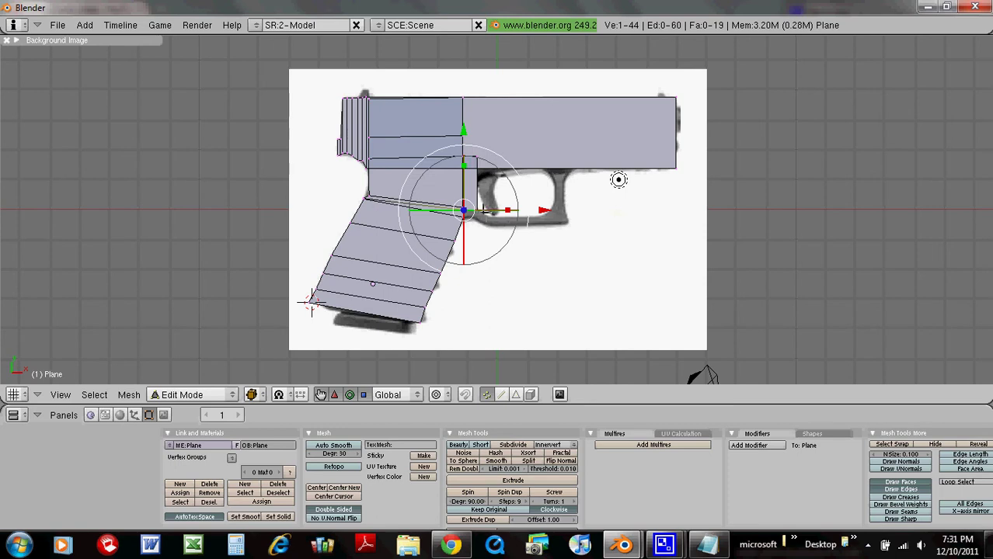
drag(486, 212, 484, 211)
shift+right_click(464, 211)
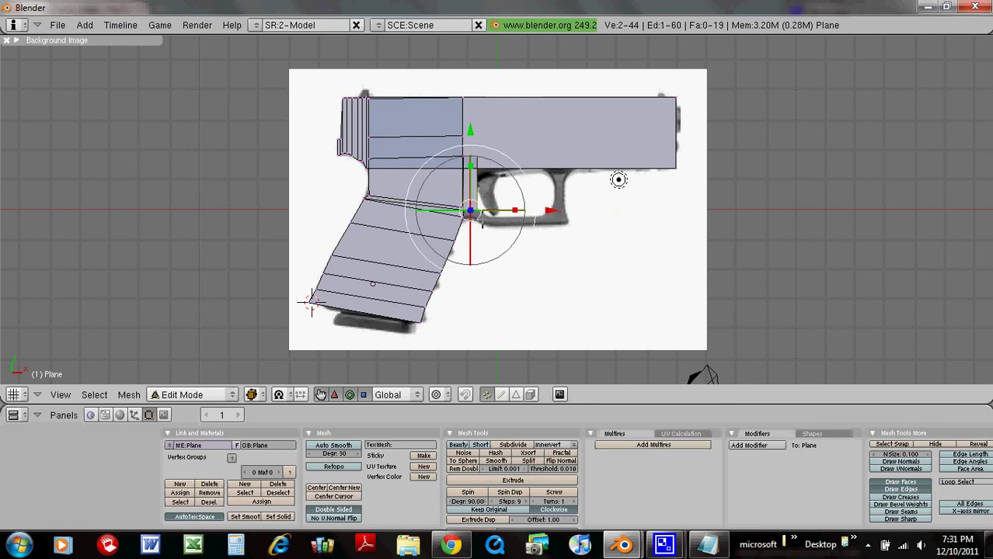
key(e)
click(481, 222)
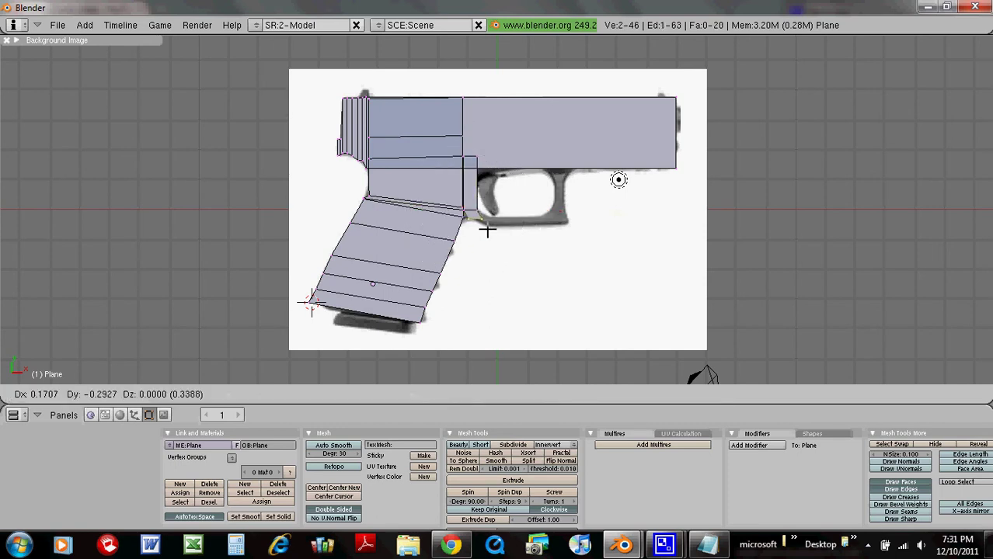
click(488, 230)
key(ctrl+z)
- Extrude the strip's bottom edge vertically and rotate it to begin the guard's rear curve
key(e)
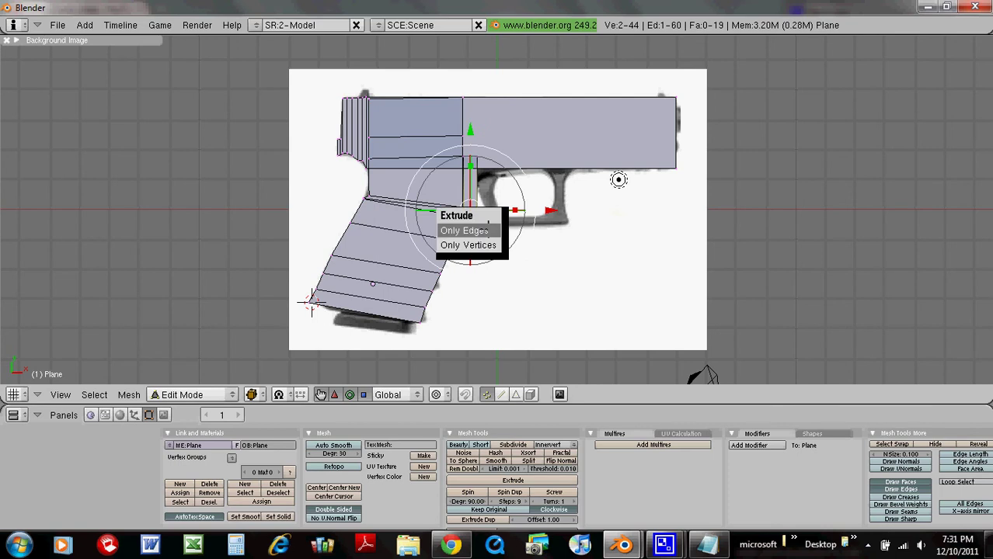
click(488, 230)
key(y)
click(510, 229)
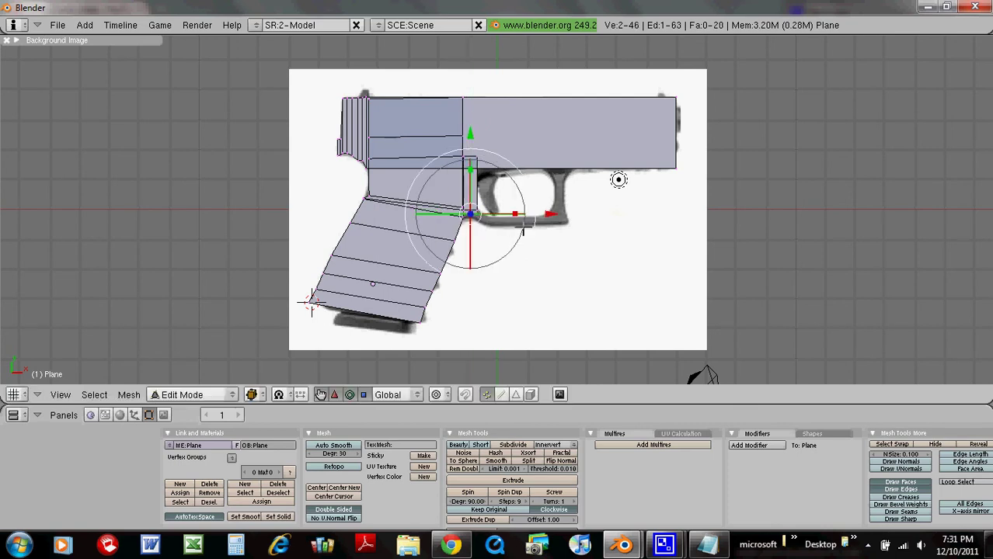
key(r)
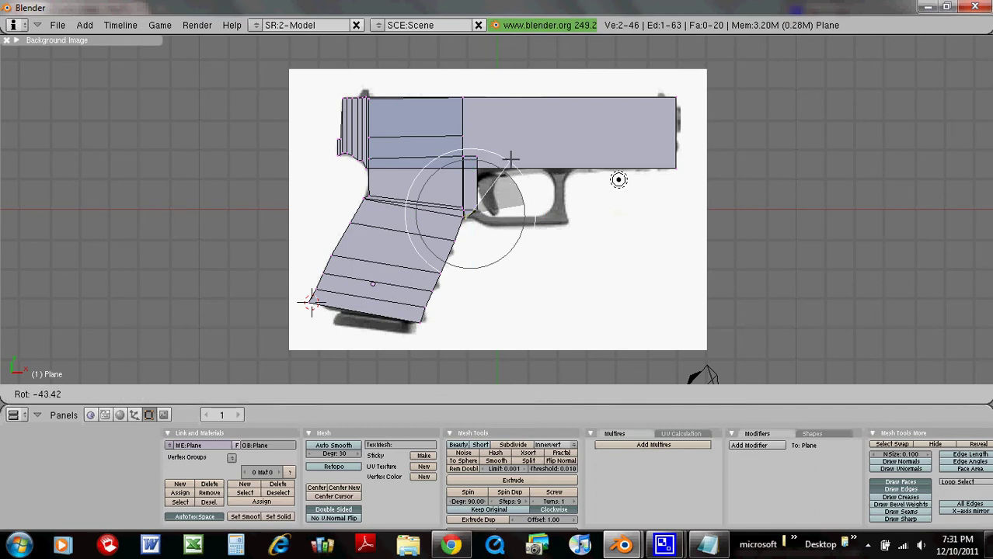
click(522, 169)
- Extrude and rotate further edge segments down to just below the trigger opening
key(e)
click(522, 169)
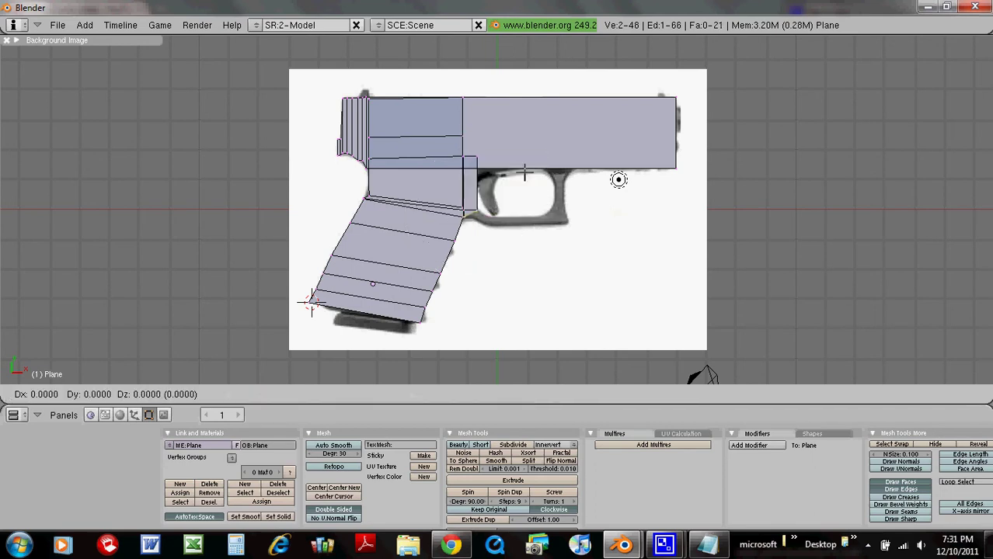
key(y)
click(525, 180)
key(r)
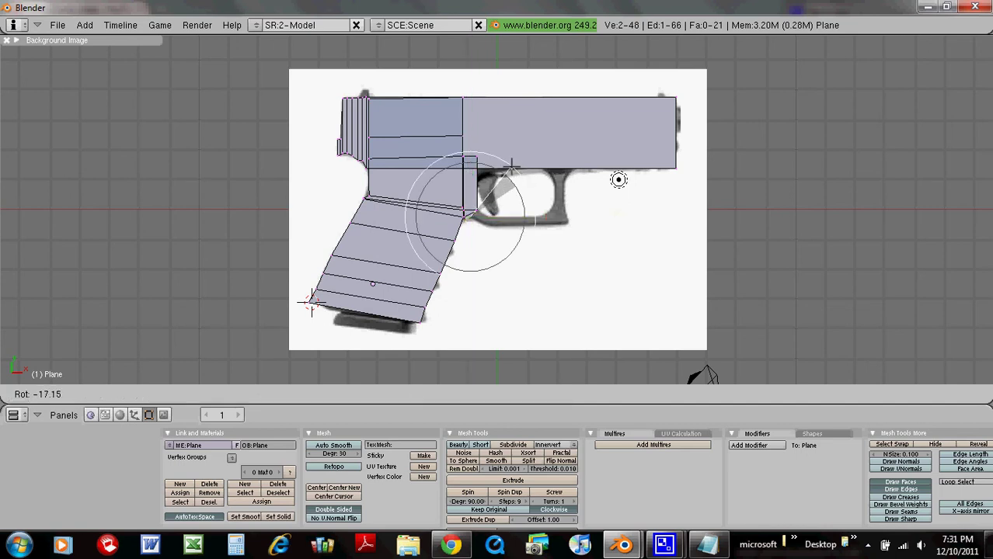
click(513, 169)
key(e)
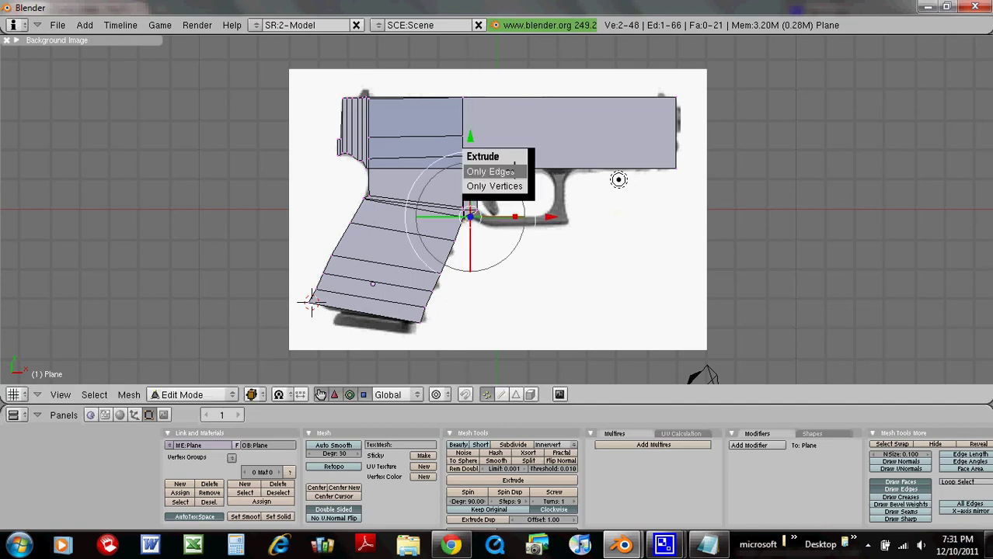
click(514, 169)
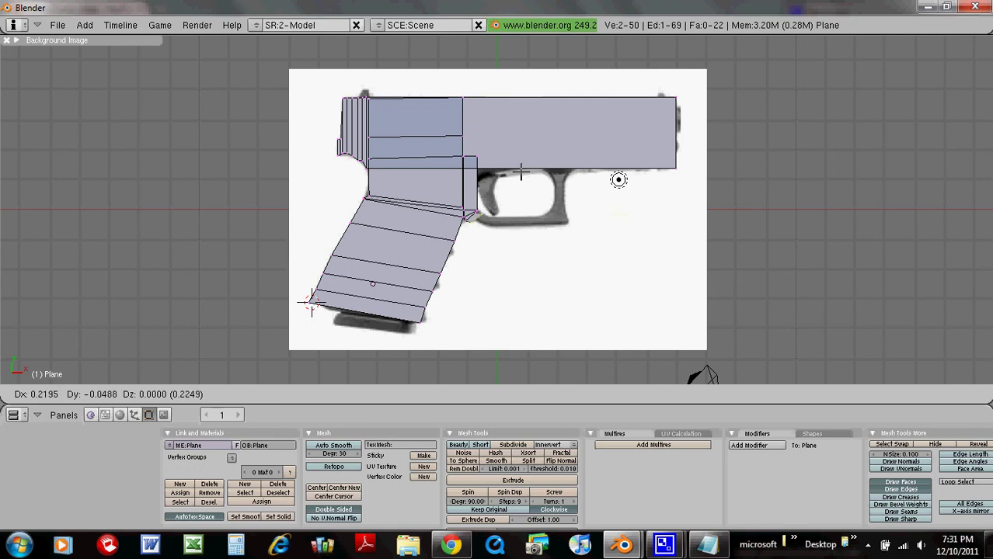
click(520, 173)
- Extrude an edge segment along the trigger guard's bottom
key(e)
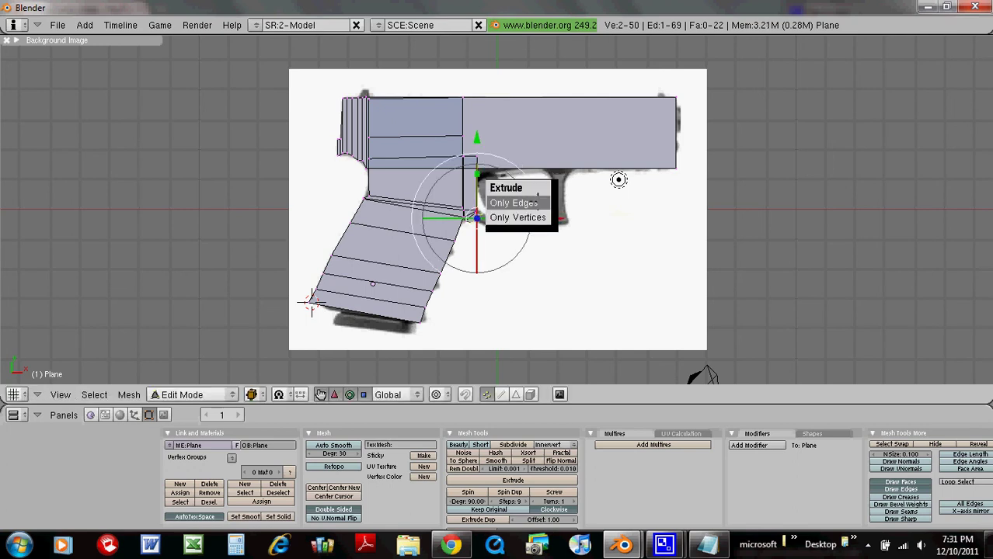
click(537, 202)
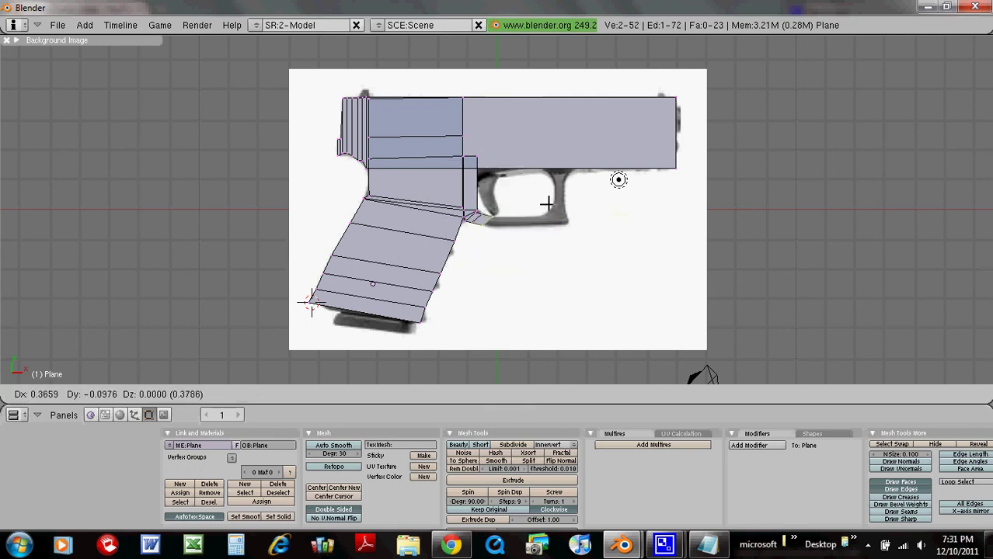
click(547, 204)
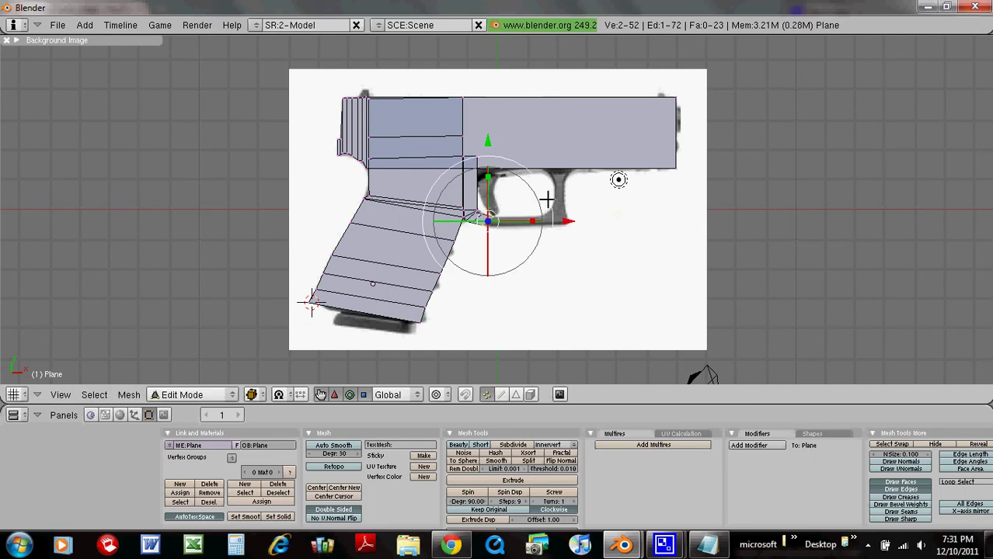
key(r)
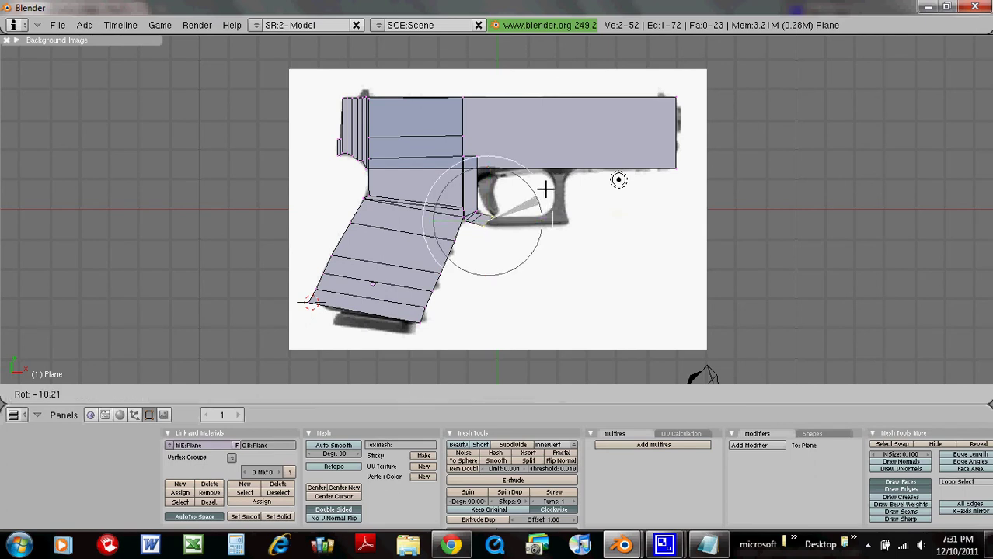
key(Escape)
- Stretch the guard's bottom under the trigger opening and rotate its end edge
key(e)
click(543, 192)
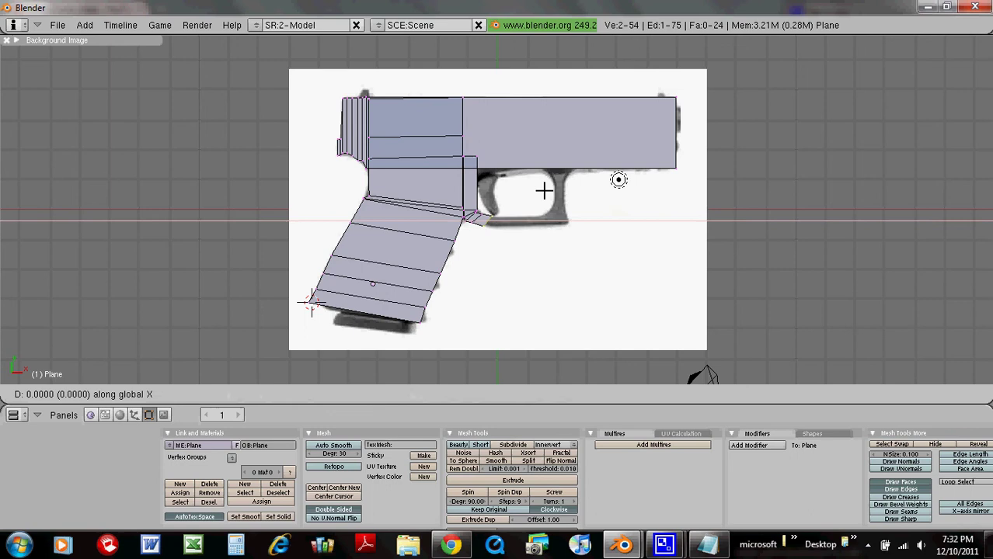
click(603, 184)
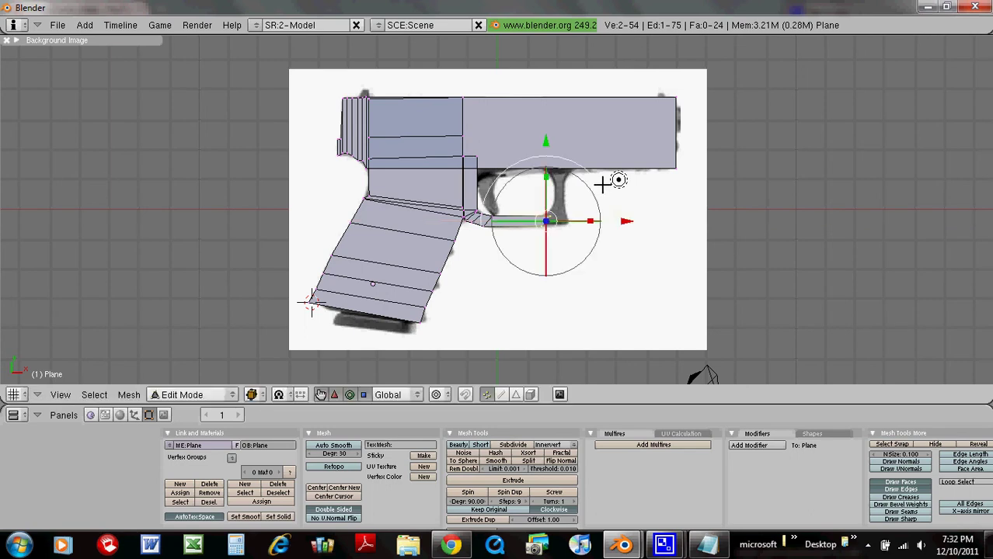
key(r)
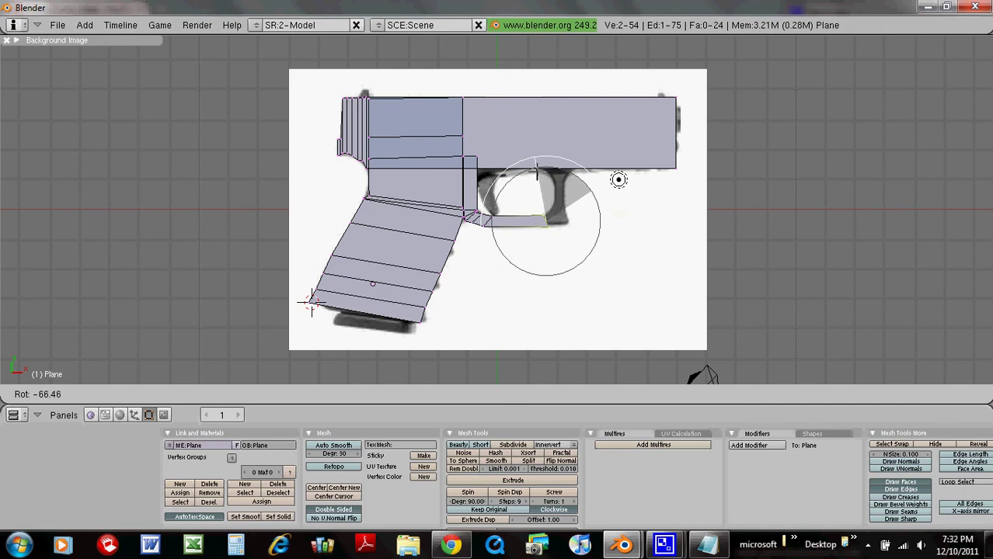
click(537, 168)
key(r)
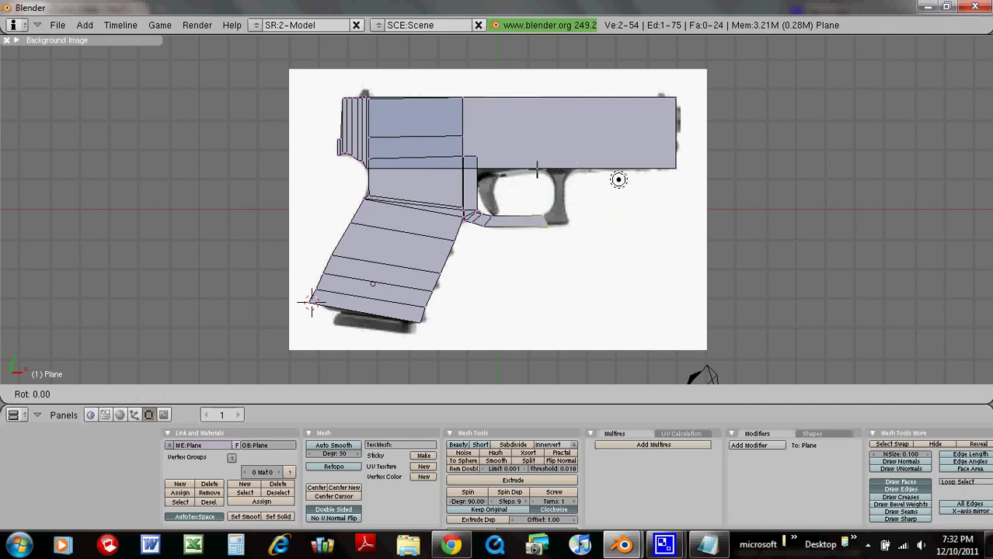
key(y)
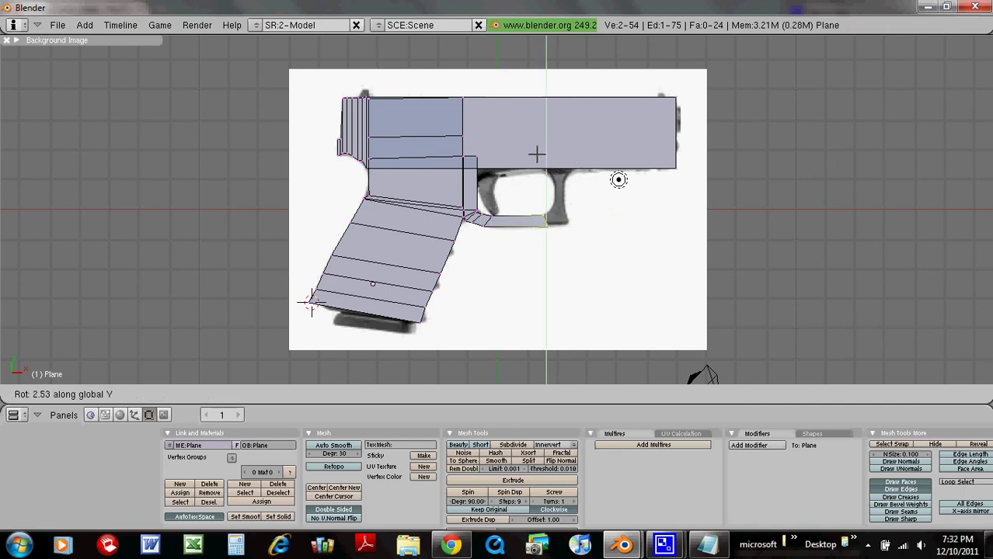
click(568, 176)
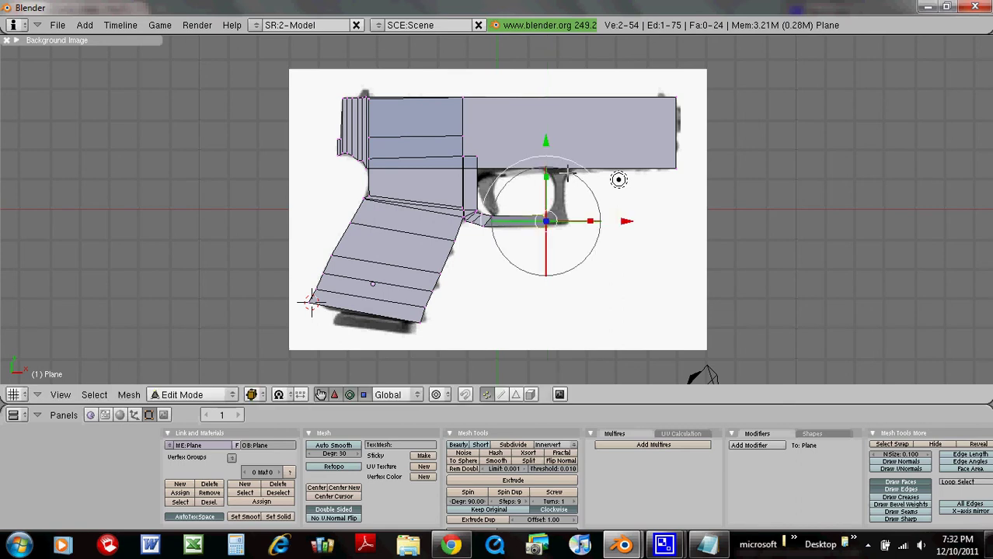
- Extrude a short vertical edge at the guard's front and fine-tune its position
key(e)
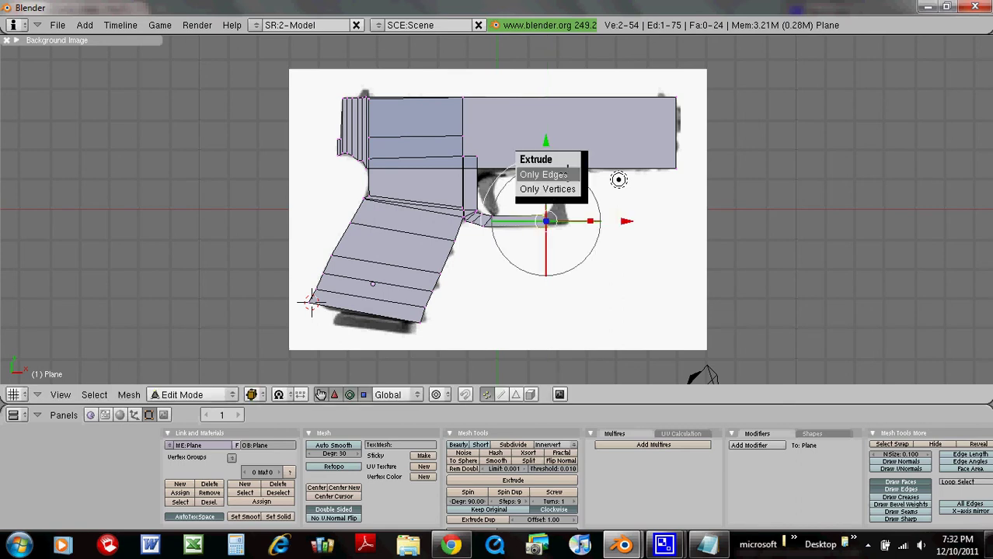
click(568, 174)
key(y)
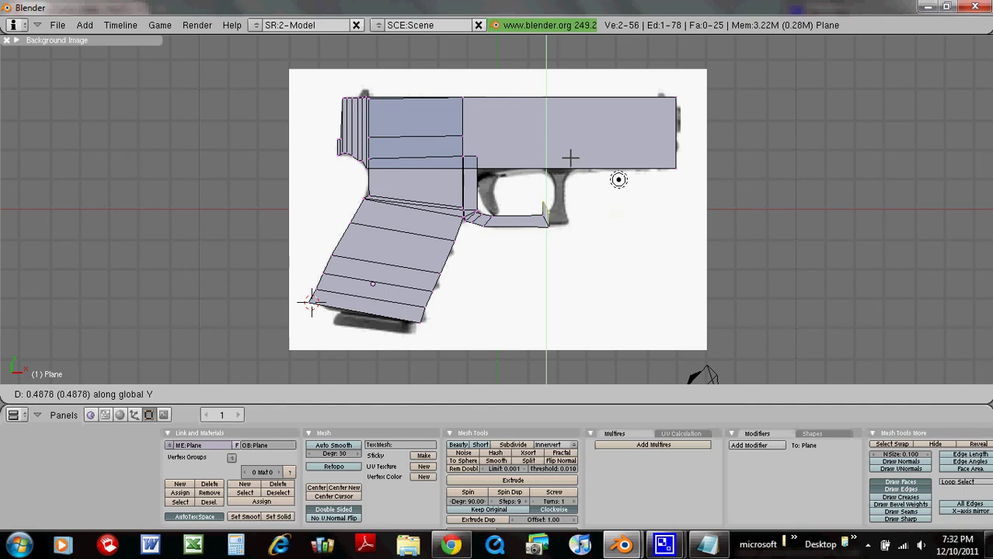
click(572, 160)
drag(627, 204, 637, 205)
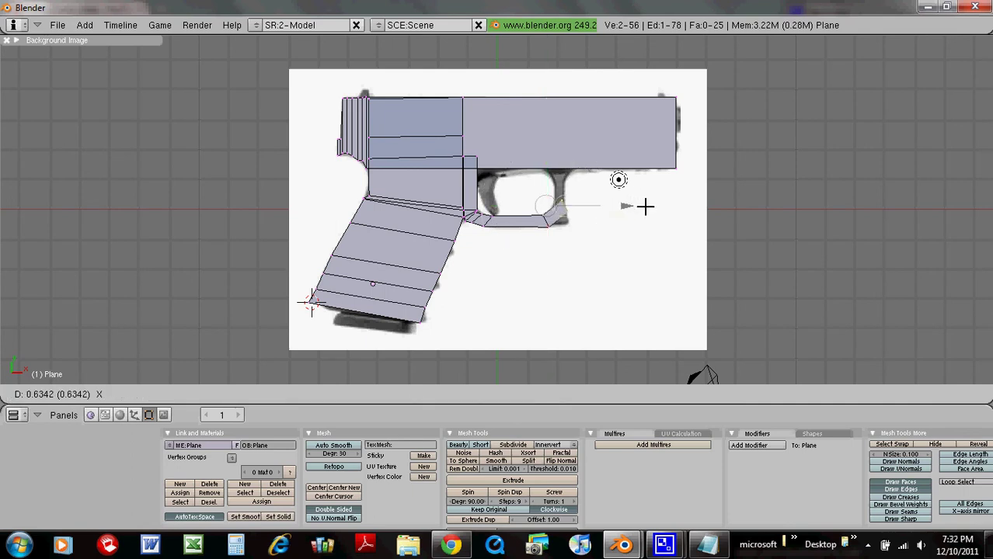
click(637, 205)
click(565, 131)
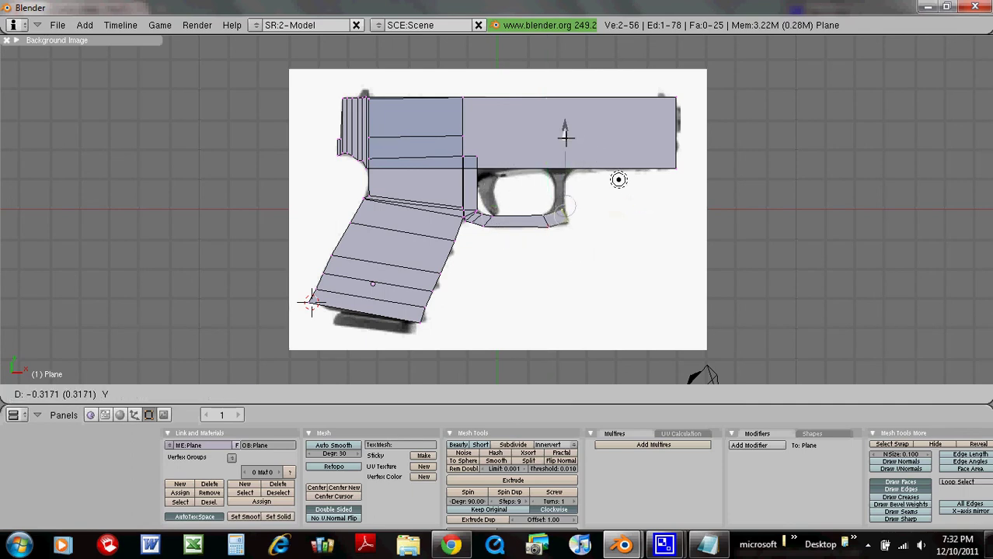
click(565, 135)
click(565, 137)
click(564, 138)
drag(643, 215, 644, 220)
click(644, 221)
- Extrude the guard's front edge straight up to the slide, then rotate and nudge the top edge
key(r)
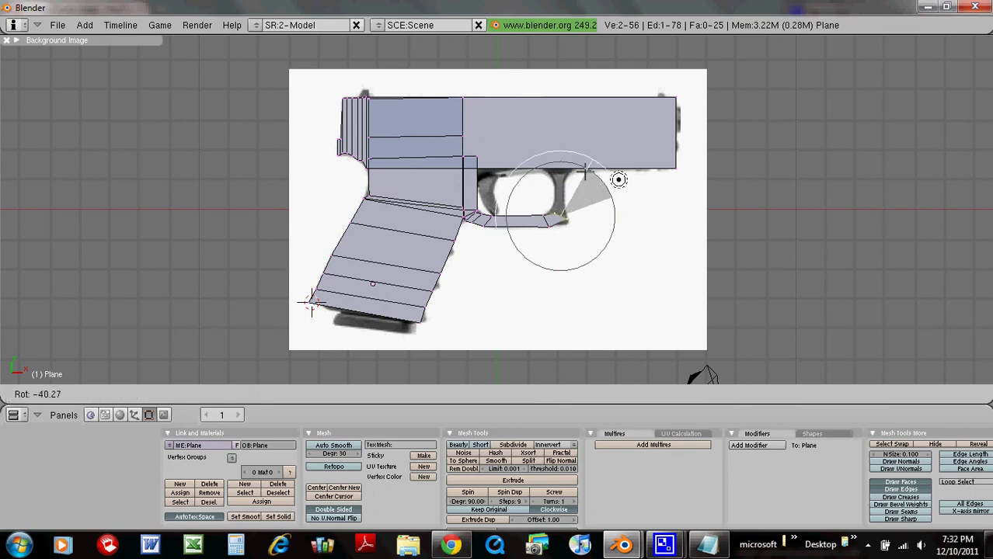
right_click(582, 173)
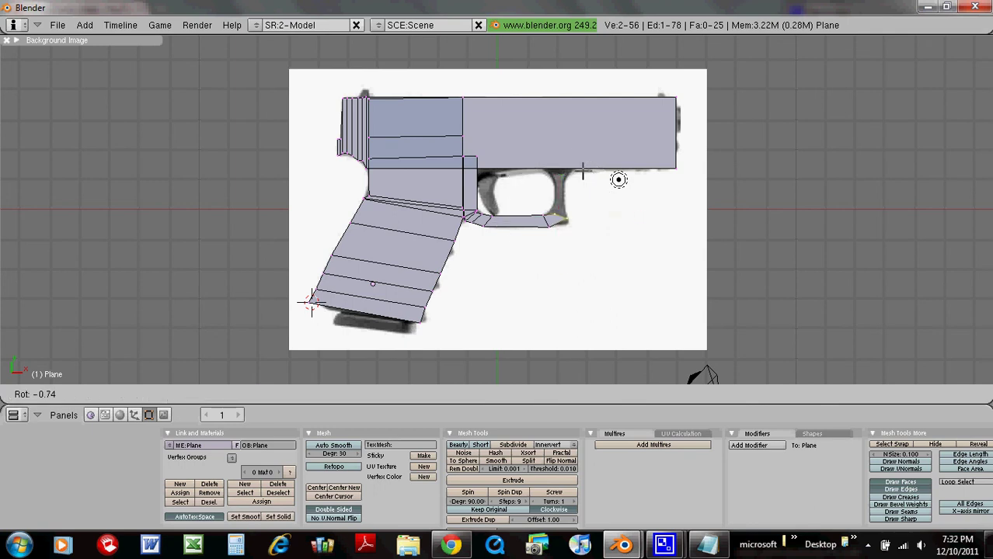
right_click(583, 173)
key(e)
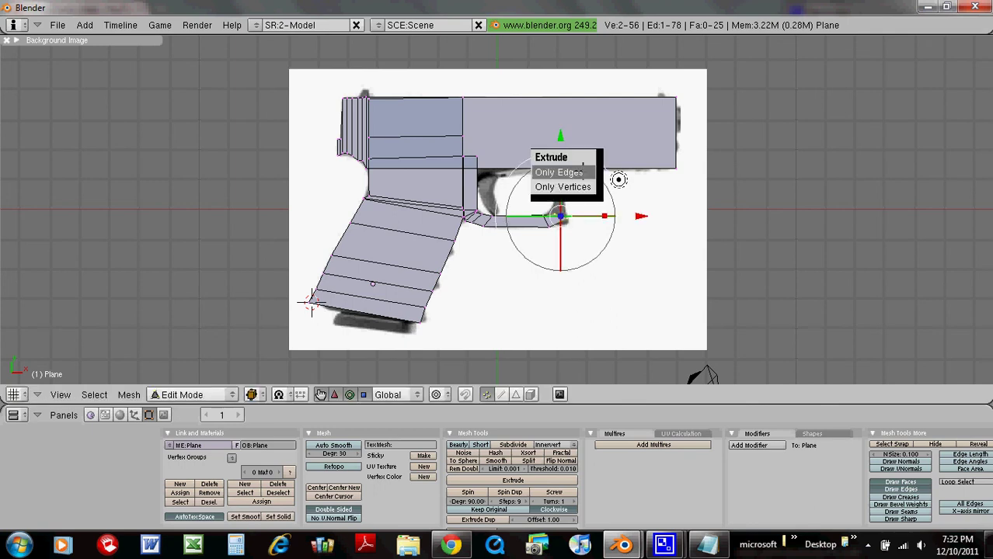
click(582, 171)
key(y)
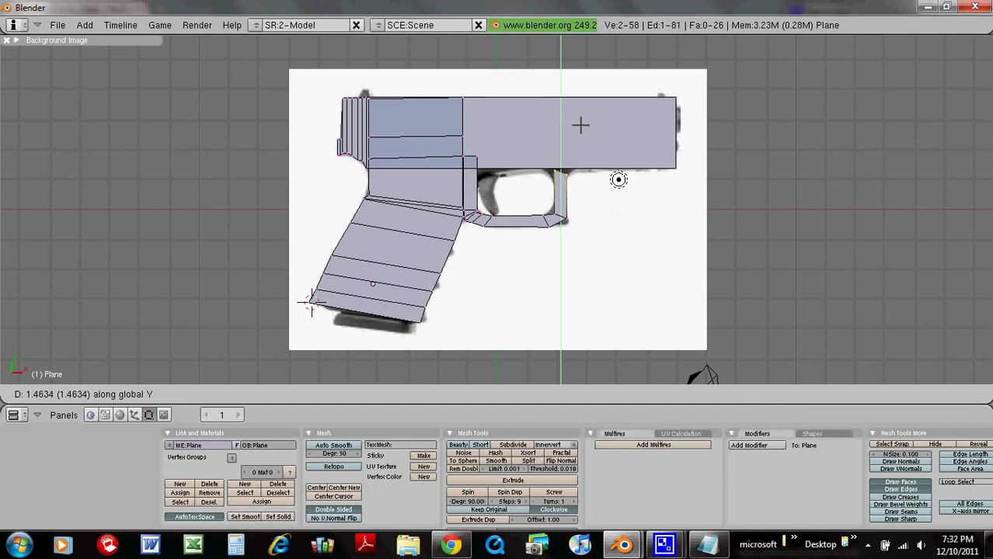
click(580, 124)
key(r)
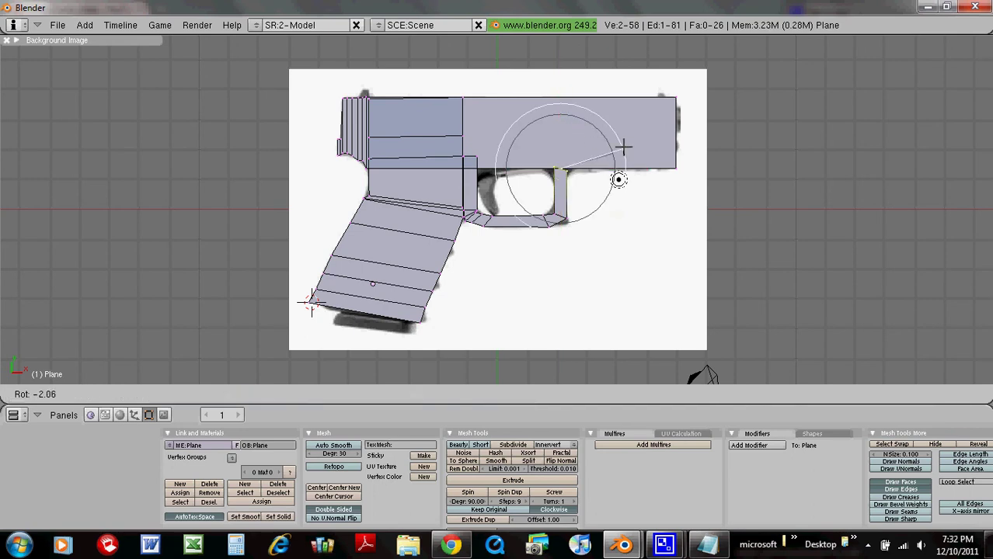
click(583, 127)
drag(566, 93, 566, 102)
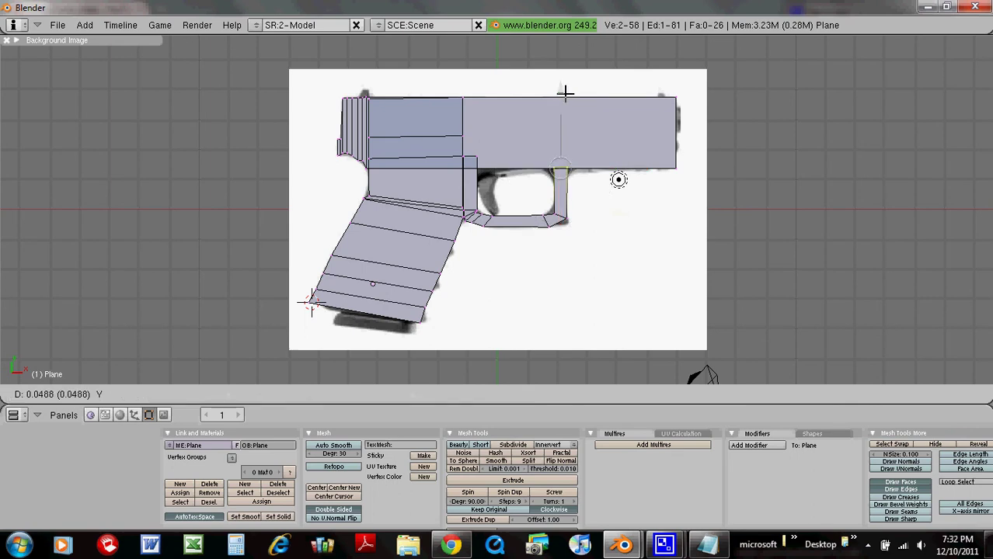
- Add a new plane to the mesh and move it into the trigger area
key(Tab)
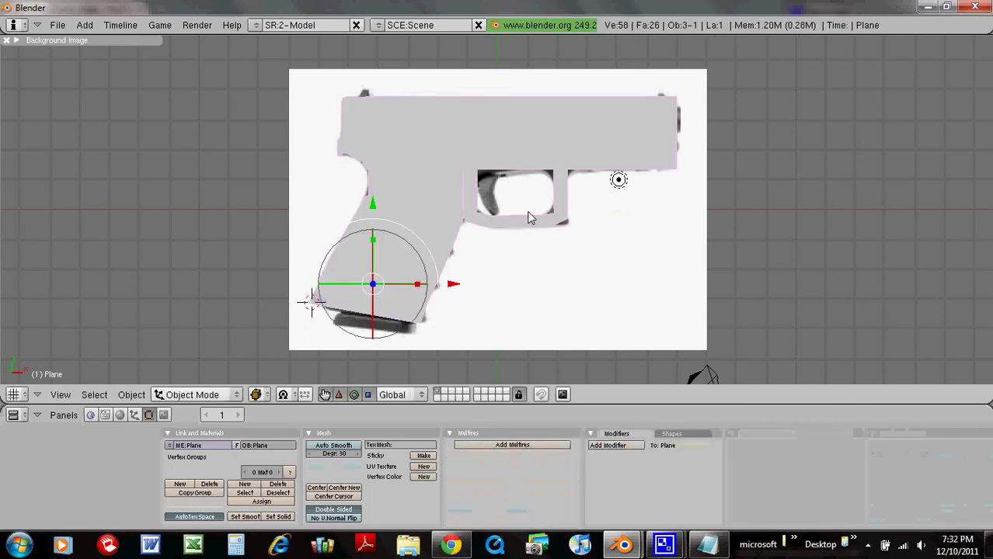
key(Tab)
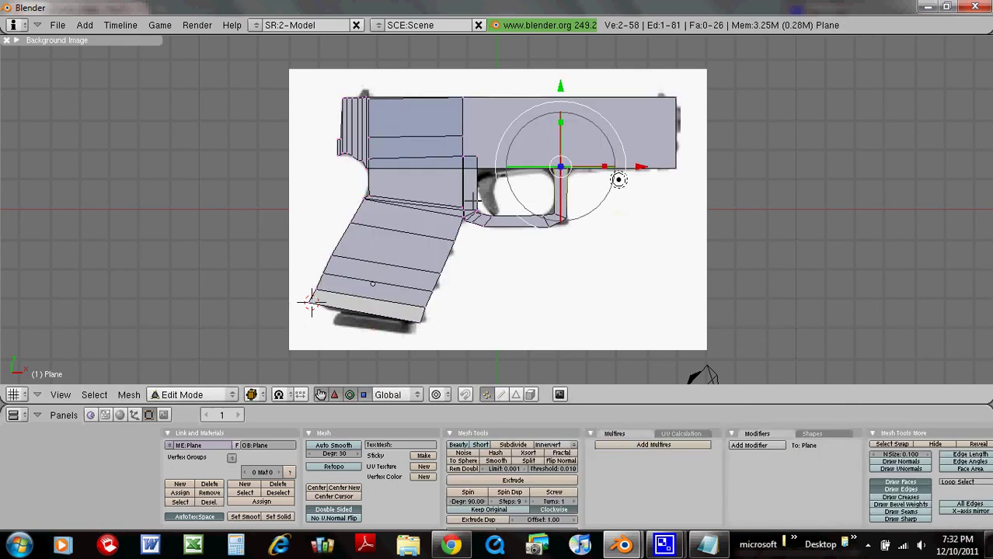
key(space)
click(546, 200)
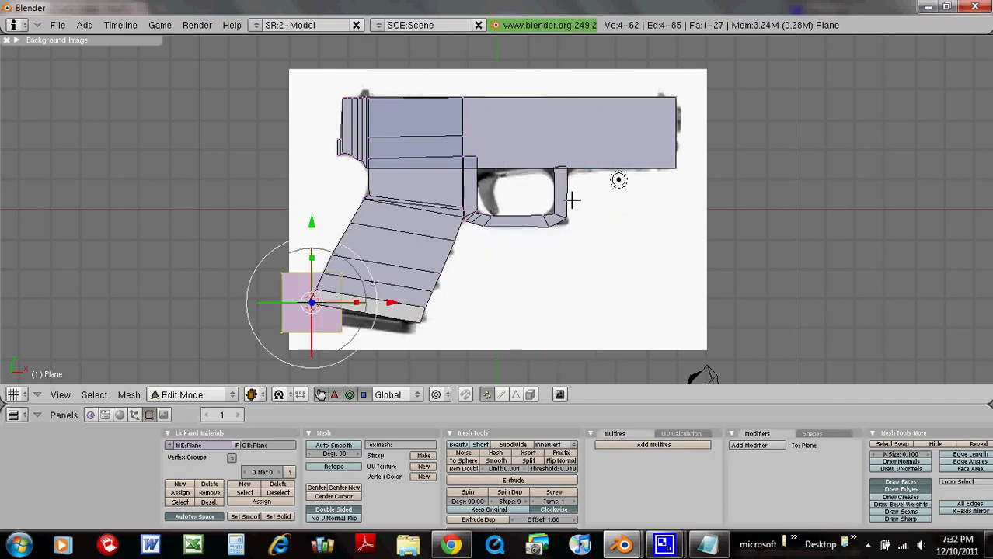
key(g)
key(x)
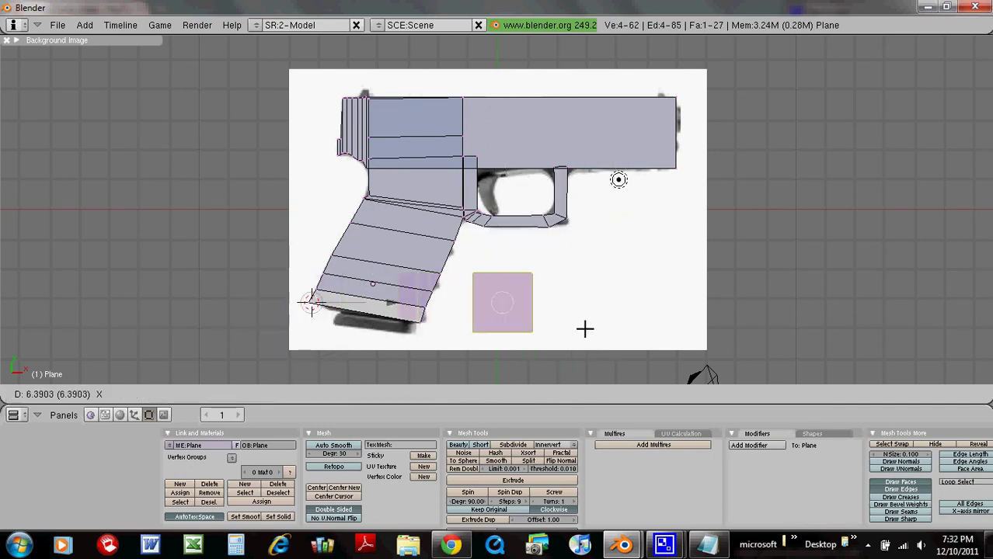
click(566, 324)
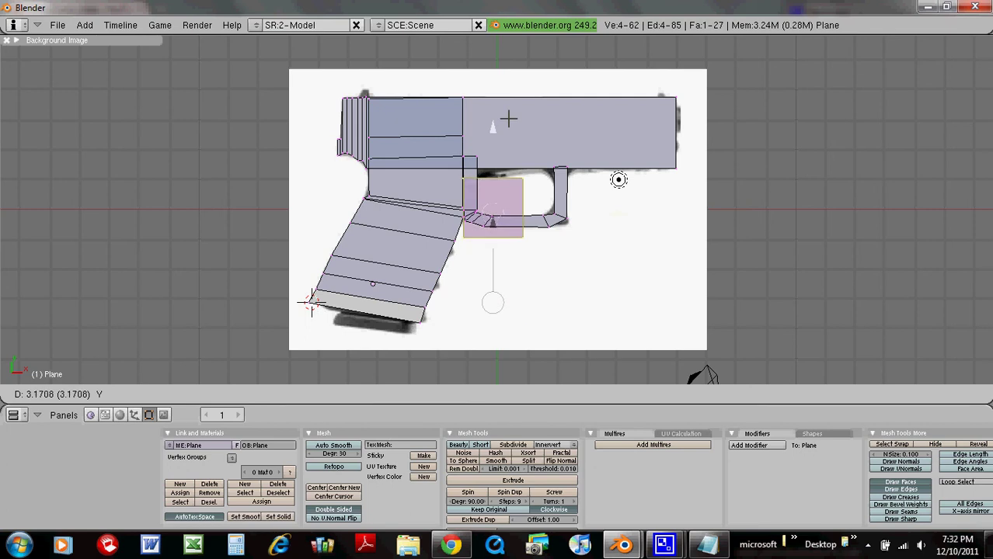
click(509, 117)
- Narrow the trigger plane along X and Y, reposition it, and extrude it in place
key(s)
key(x)
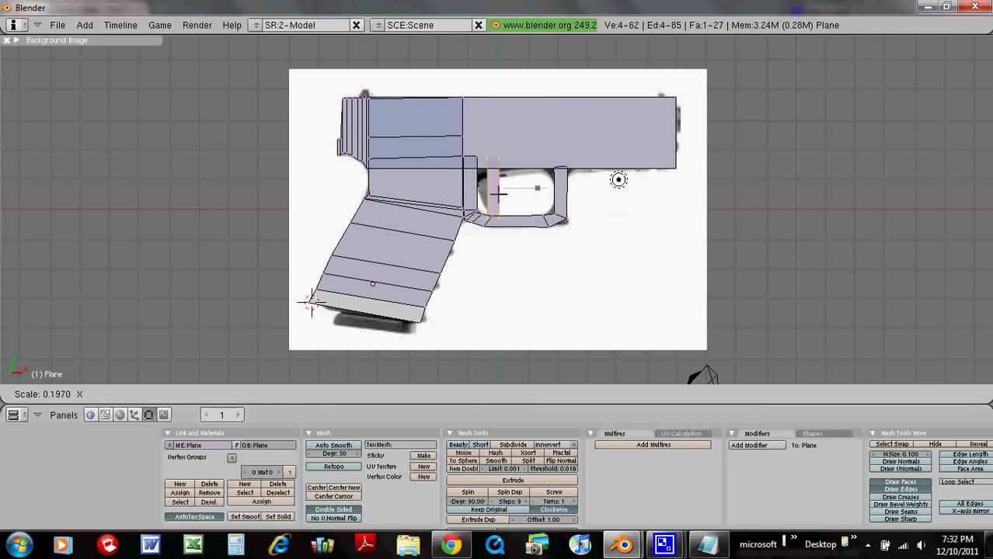
click(500, 190)
key(g)
click(494, 112)
key(s)
key(y)
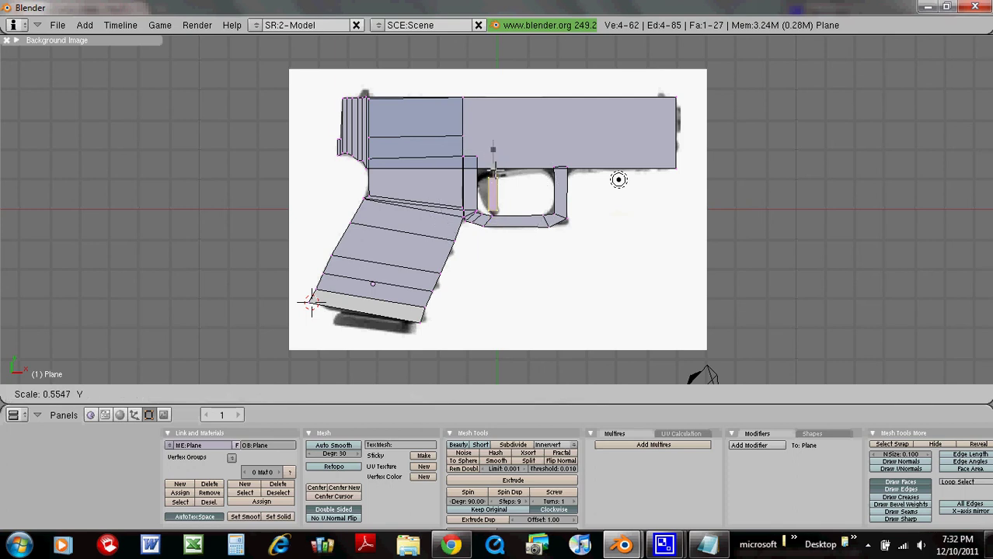
click(496, 188)
key(e)
click(524, 166)
- Cancel the extra extrusion and slightly resize two vertices of the trigger piece
key(e)
key(x)
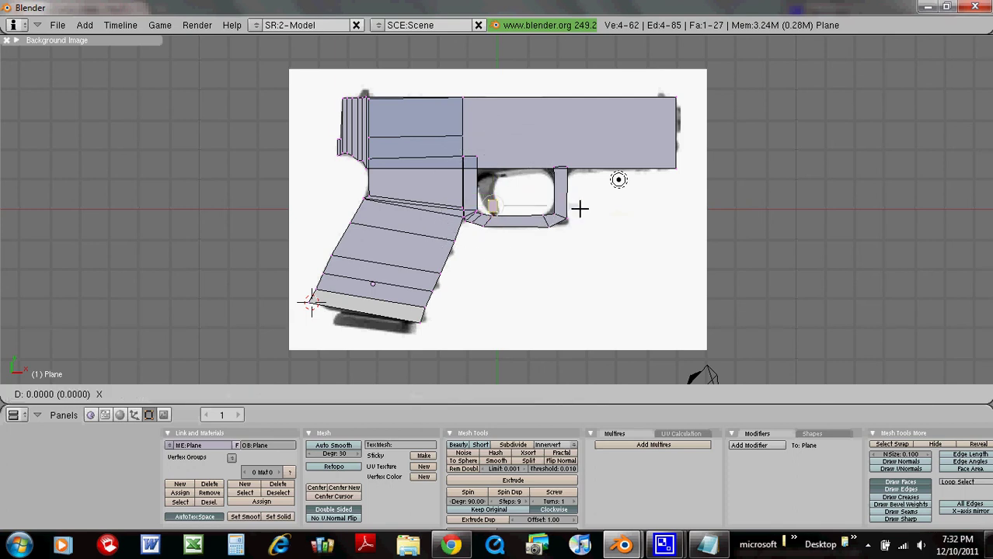
right_click(545, 206)
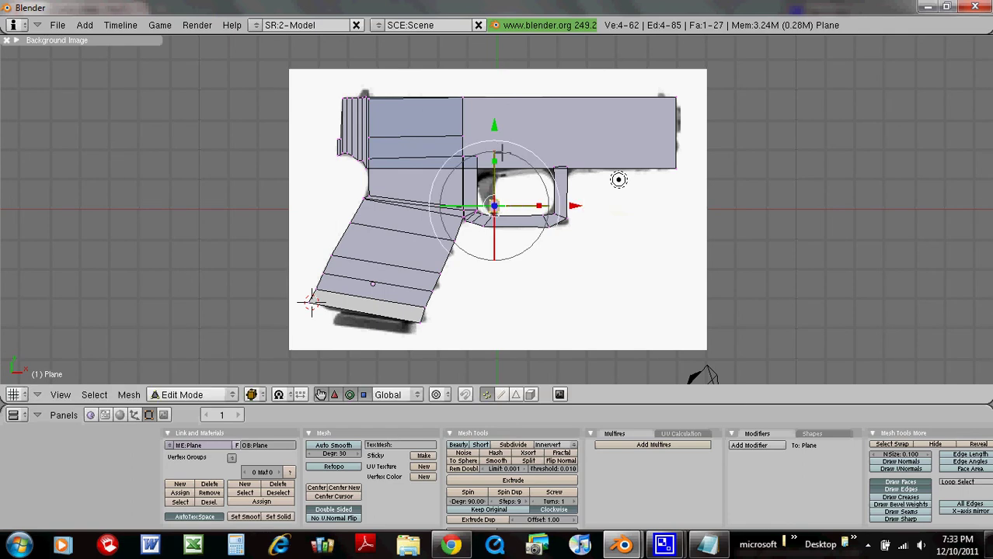
right_click(489, 211)
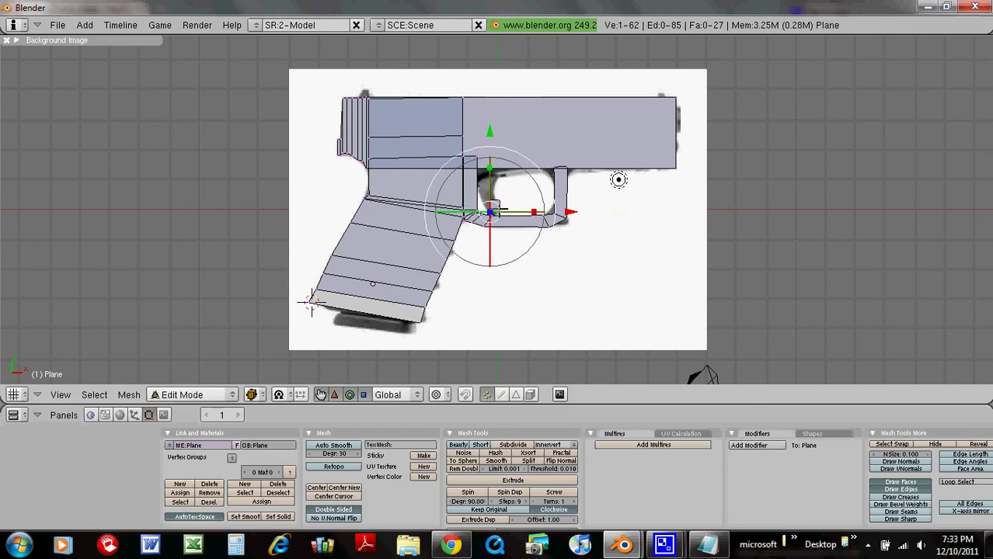
shift+right_click(503, 206)
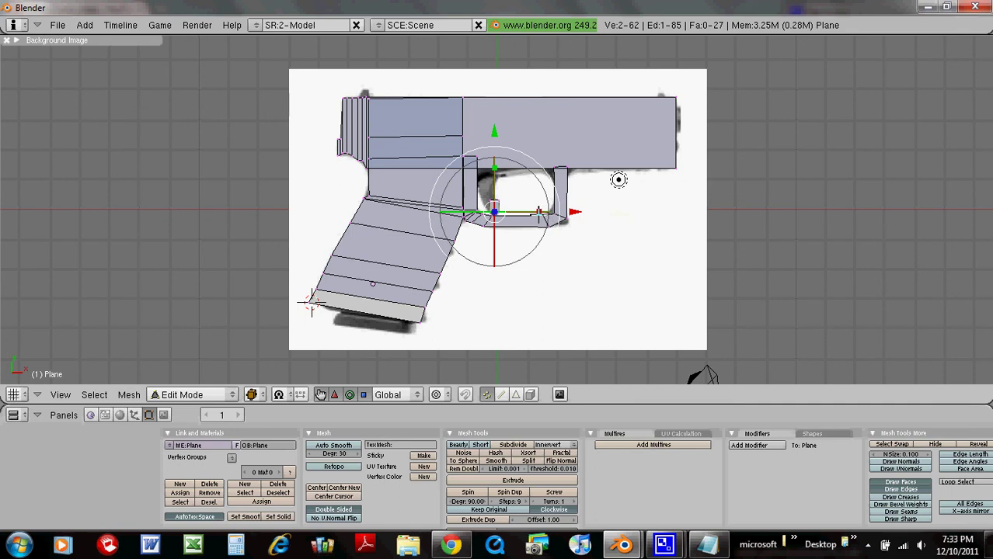
key(s)
click(519, 218)
- Select all four trigger vertices, then rotate and reposition the trigger face
shift+right_click(498, 196)
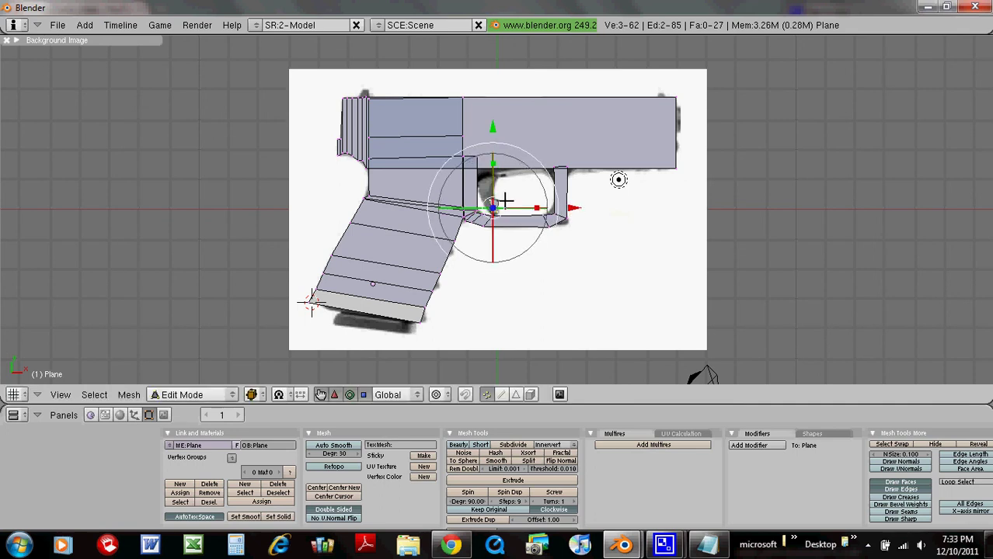
shift+right_click(505, 200)
key(r)
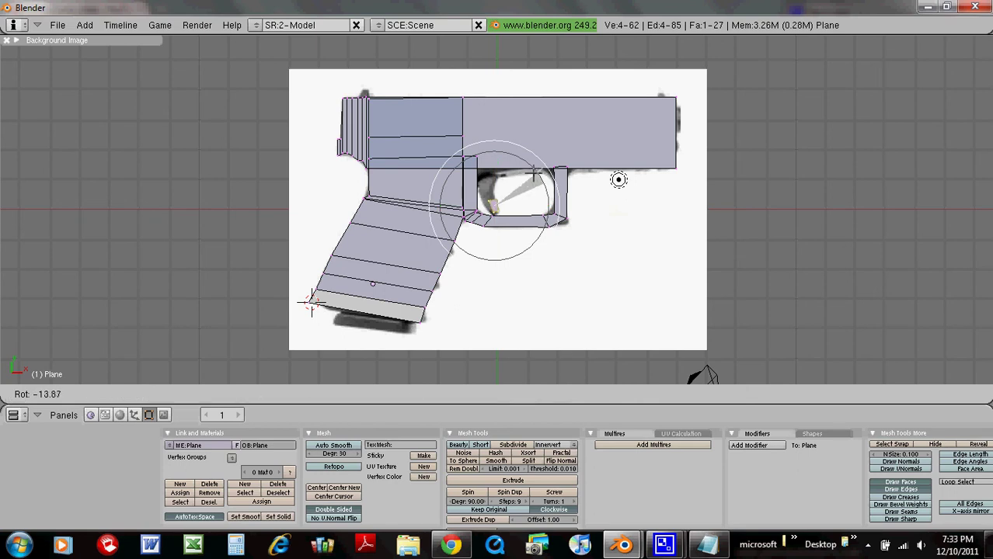
click(528, 173)
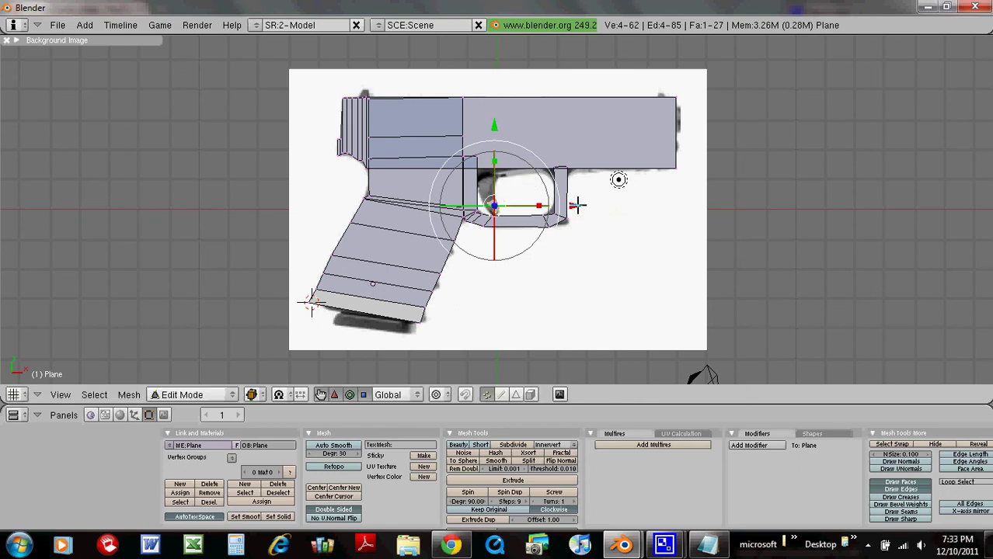
drag(577, 205, 573, 205)
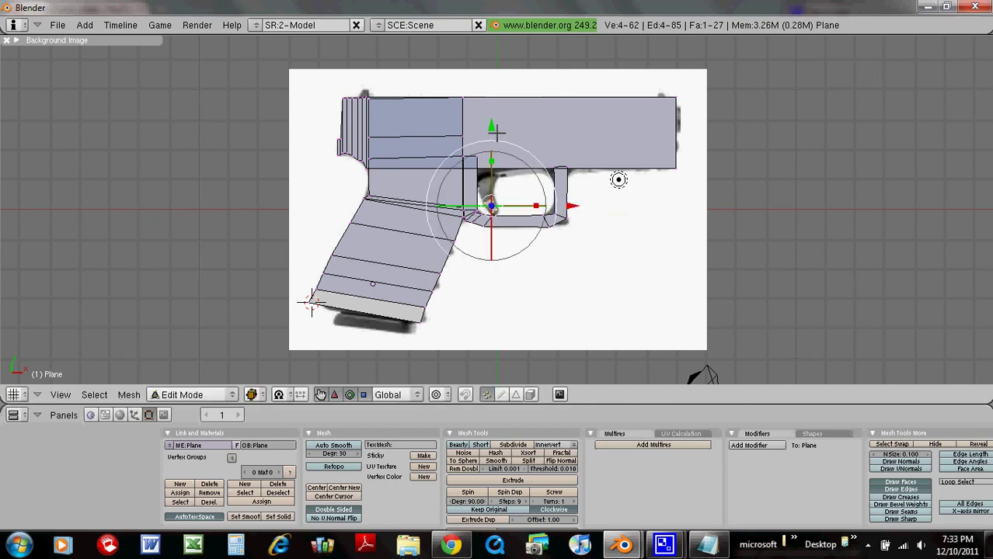
drag(494, 130, 493, 129)
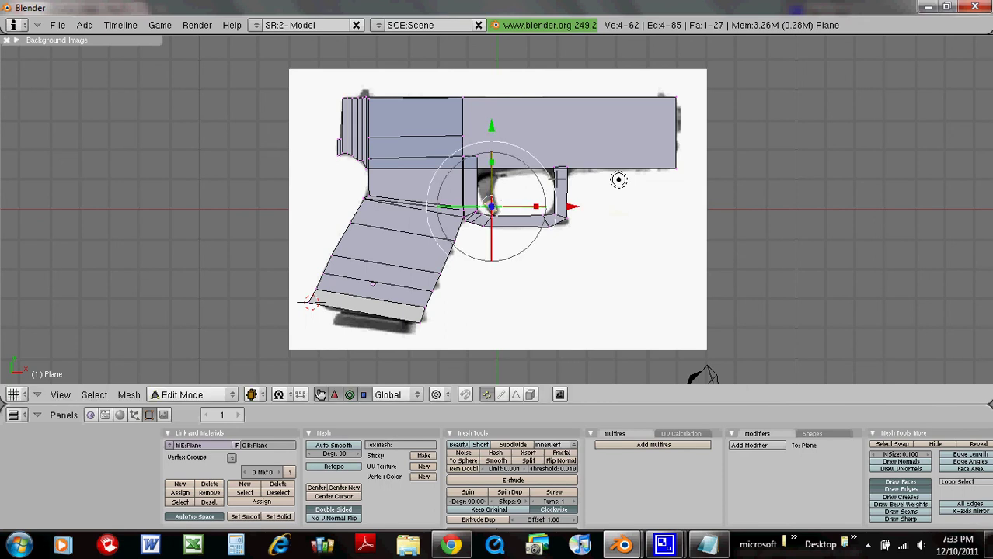
drag(572, 203, 577, 202)
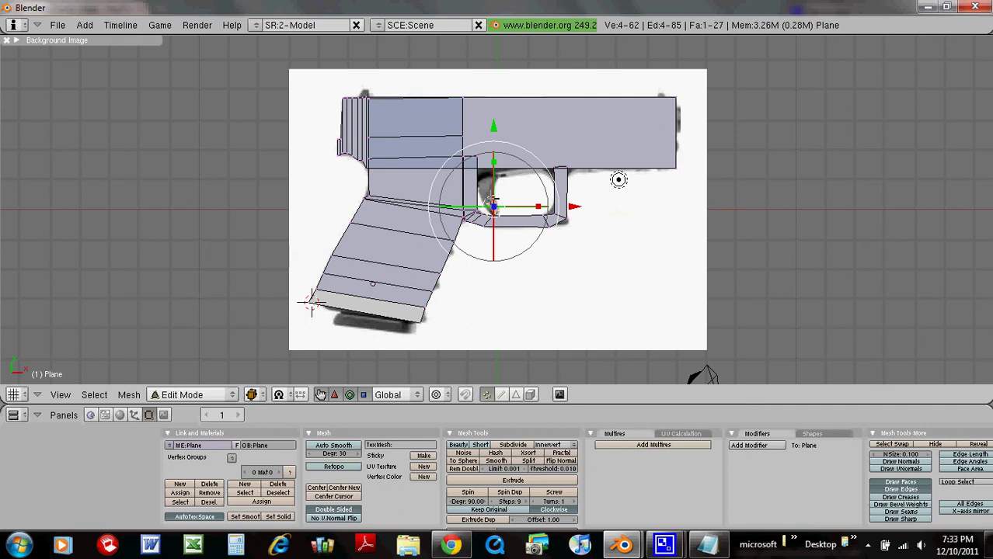
- Extrude the trigger's top edge upward, shift it along X and resize it
right_click(488, 206)
shift+right_click(498, 200)
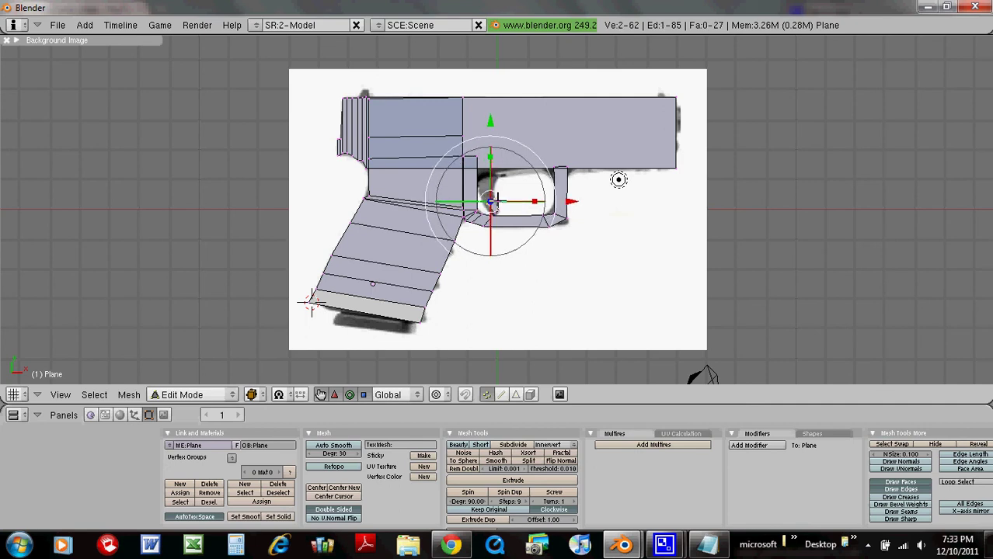
key(e)
click(497, 199)
key(y)
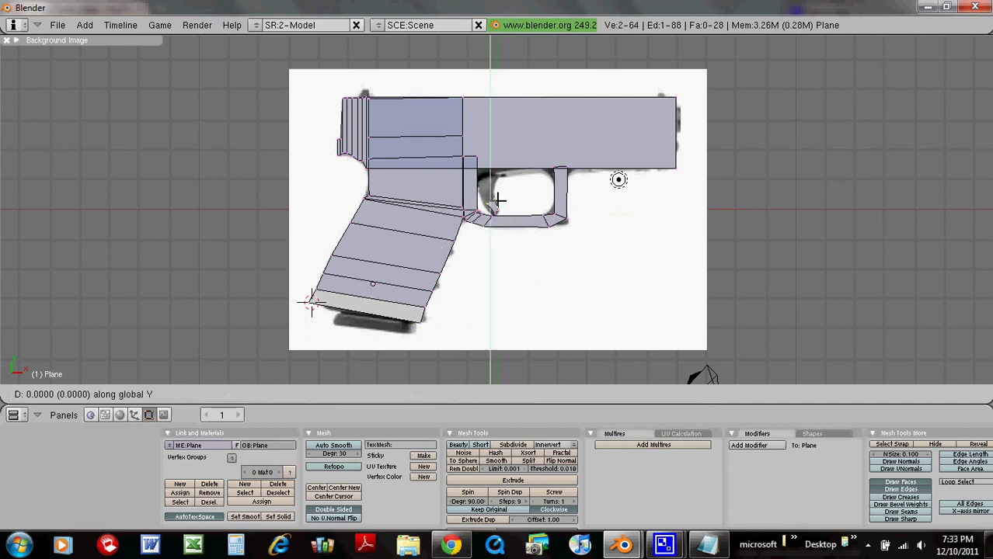
click(497, 189)
key(g)
key(x)
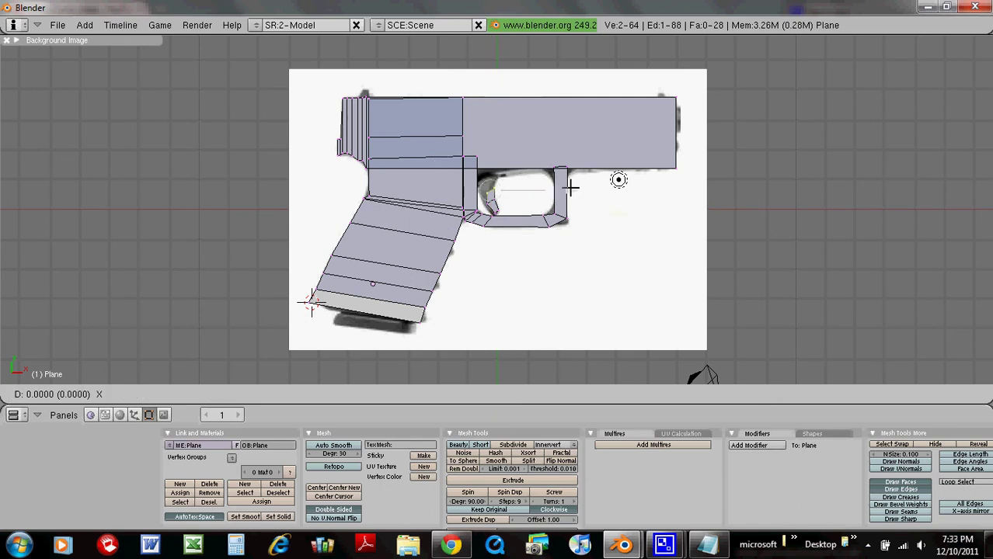
click(570, 189)
key(s)
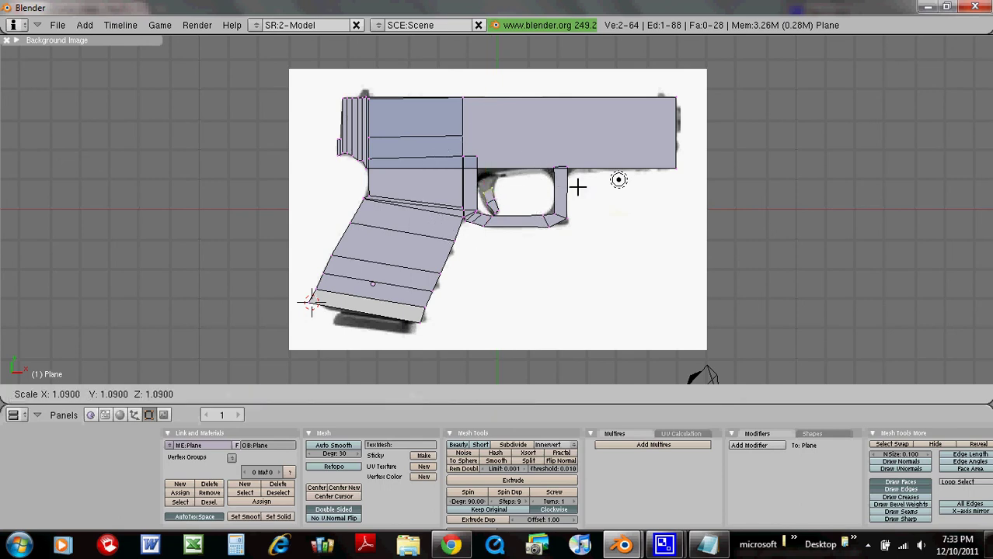
click(596, 182)
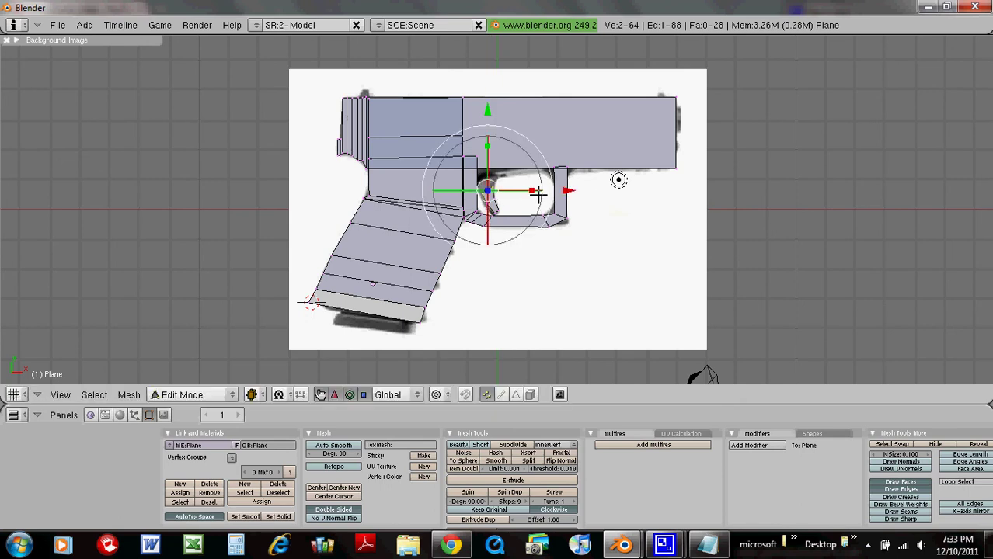
- Extrude another trigger segment higher, widening and rotating it to follow the curve
key(e)
click(505, 193)
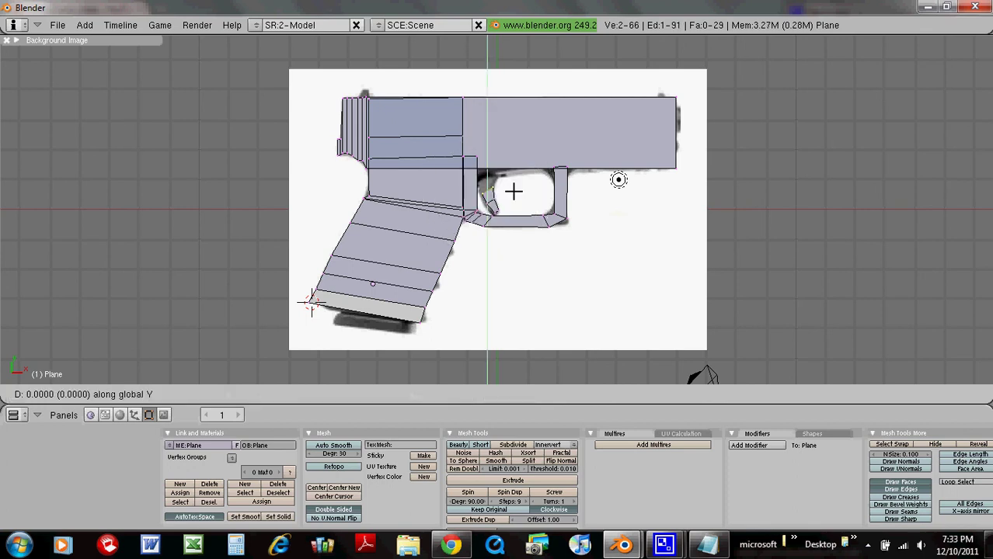
click(512, 183)
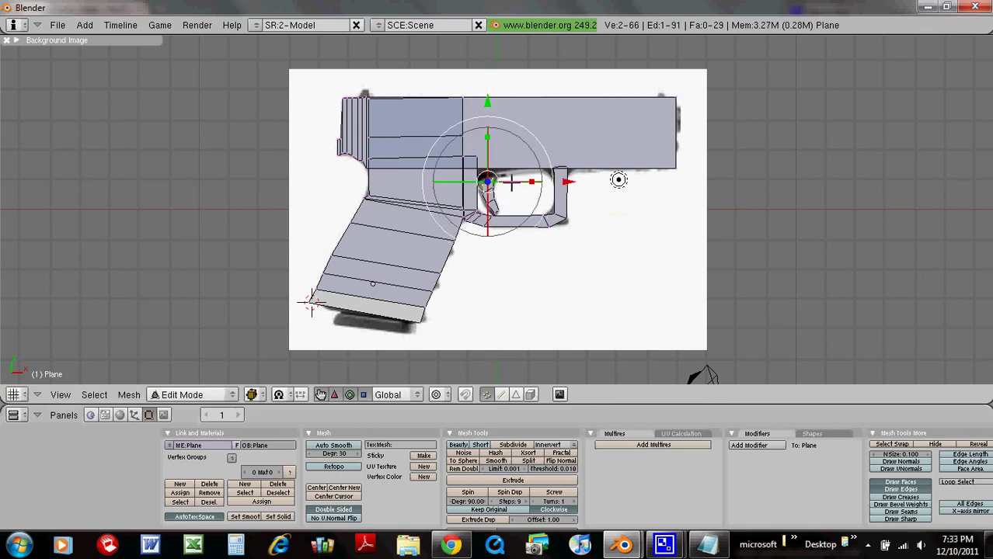
key(s)
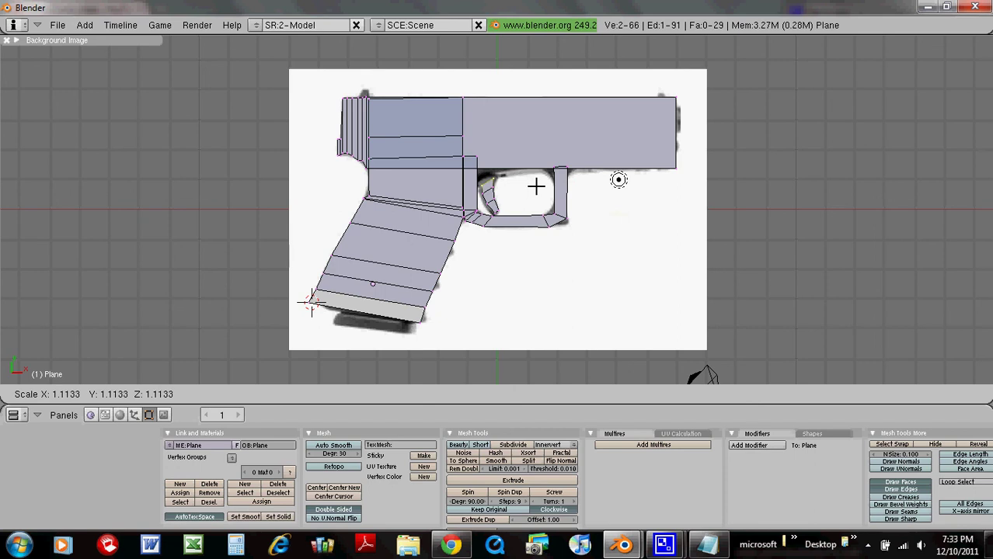
click(538, 187)
key(r)
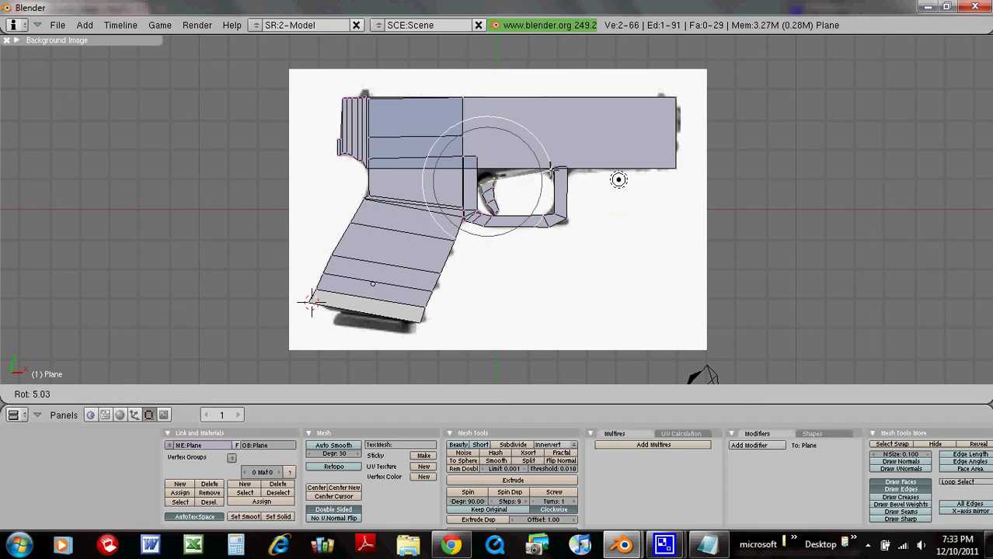
click(550, 177)
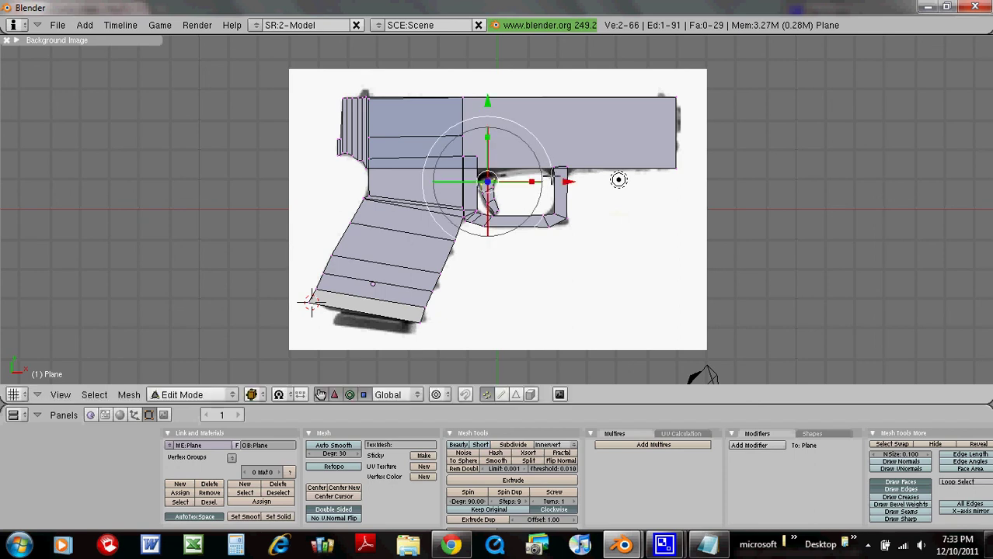
- Extrude the next trigger segment and rotate it to continue the curve
key(e)
click(550, 177)
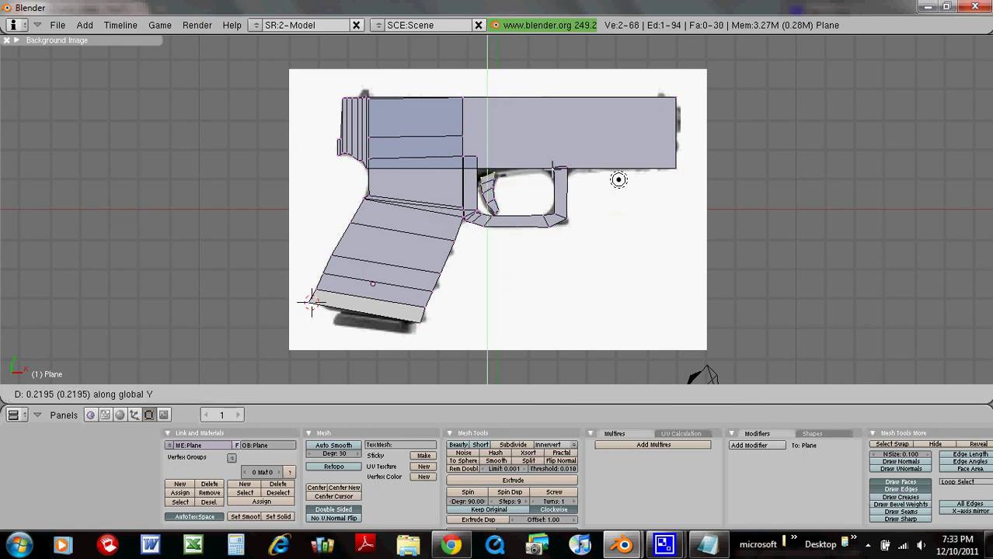
click(544, 178)
key(s)
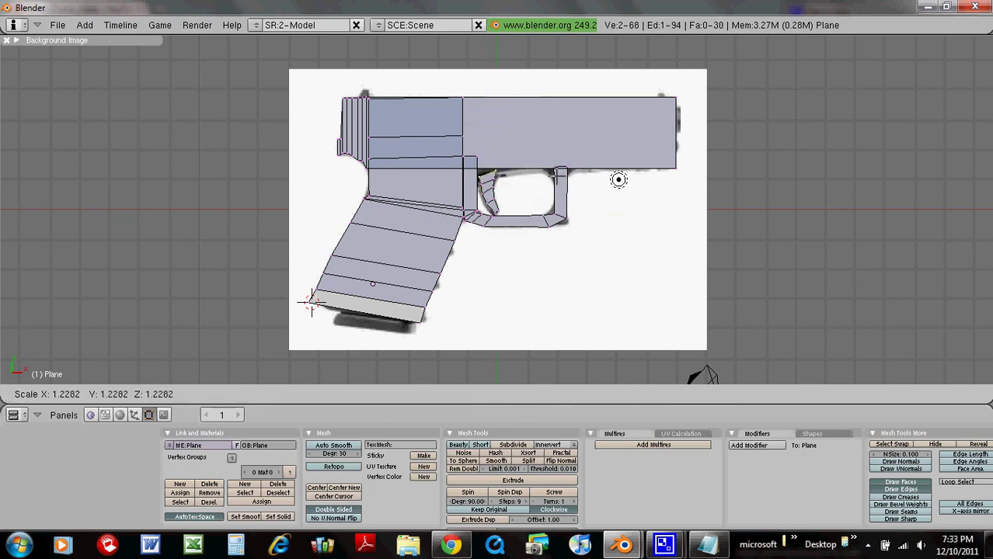
right_click(558, 177)
key(r)
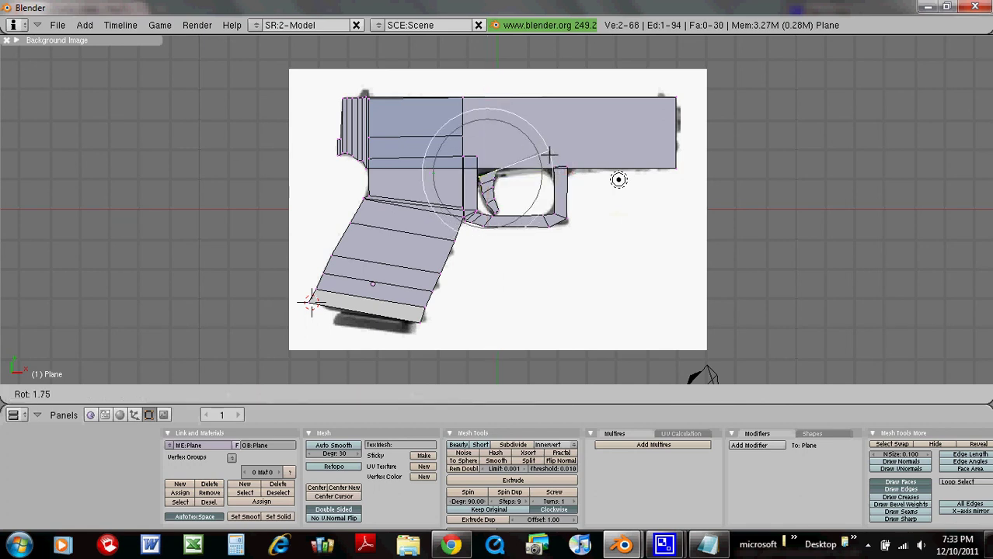
click(551, 159)
- Extrude the final trigger segment straight up to meet the slide
key(e)
click(552, 161)
click(550, 155)
key(ctrl+z)
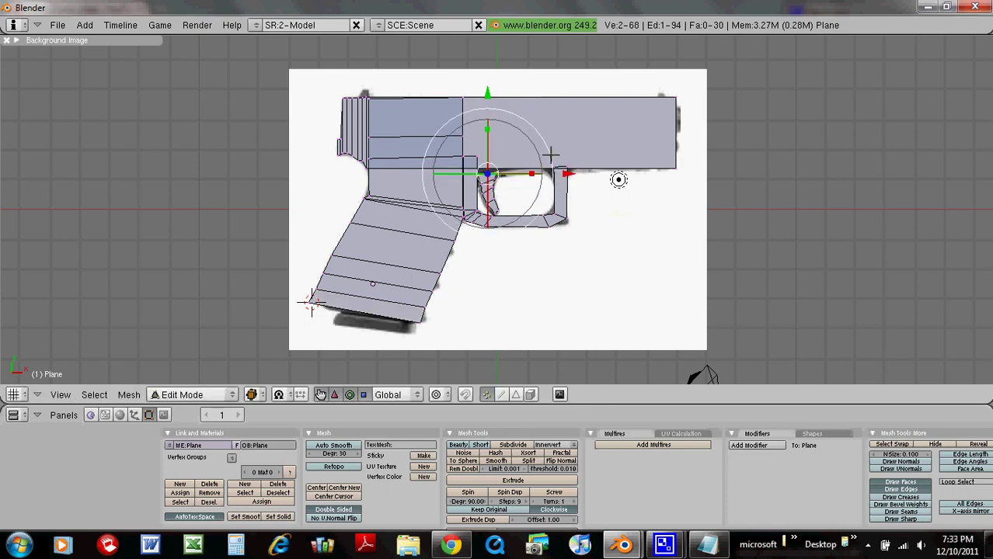
key(e)
click(550, 157)
key(y)
click(549, 146)
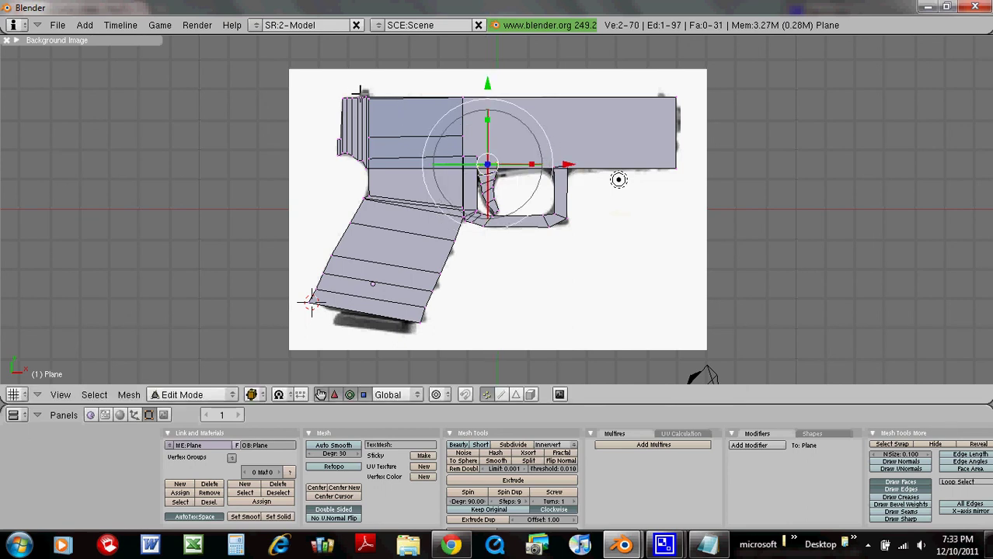
- Add a new plane and move it up toward the slide's front end
key(space)
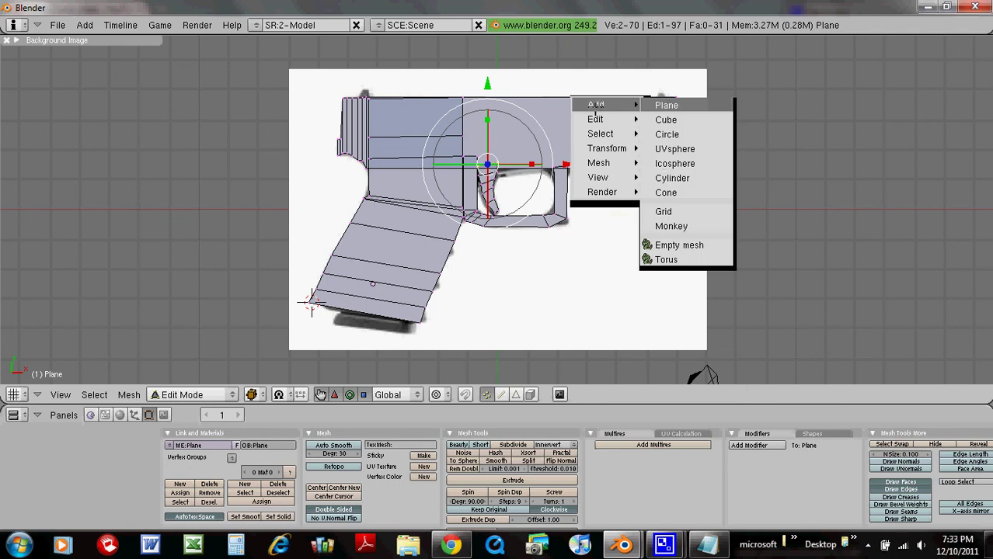
click(666, 105)
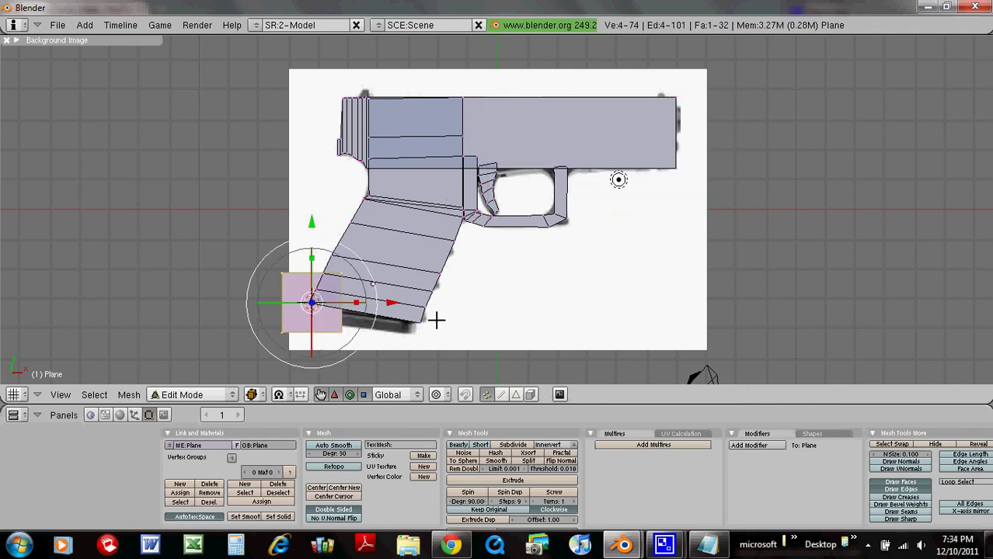
key(g)
key(x)
click(670, 305)
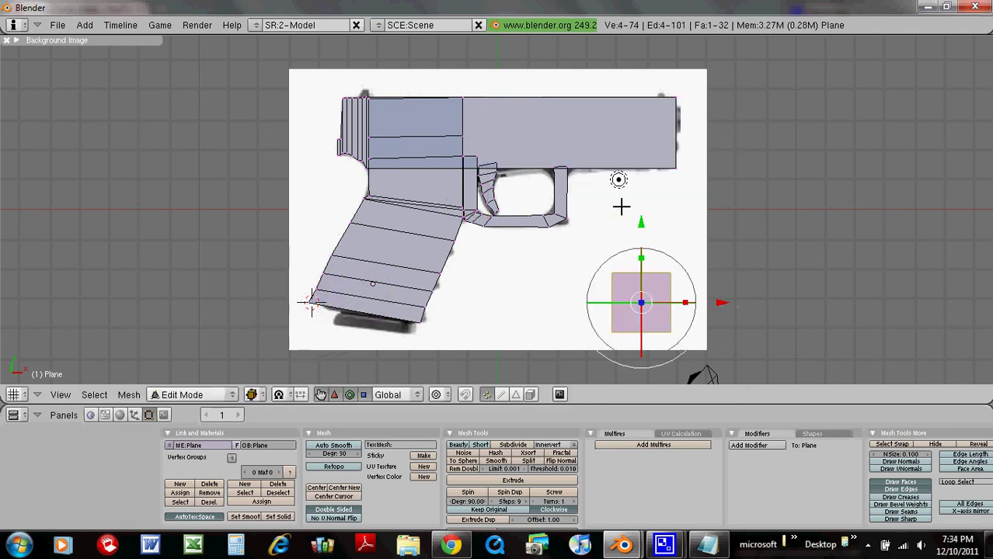
mouse_move(642, 223)
mouse_down()
mouse_move(661, 31)
mouse_move(661, 49)
mouse_move(645, 55)
mouse_up()
- Scale the plane narrow and flat into a front sight and set it on top of the slide
key(s)
key(x)
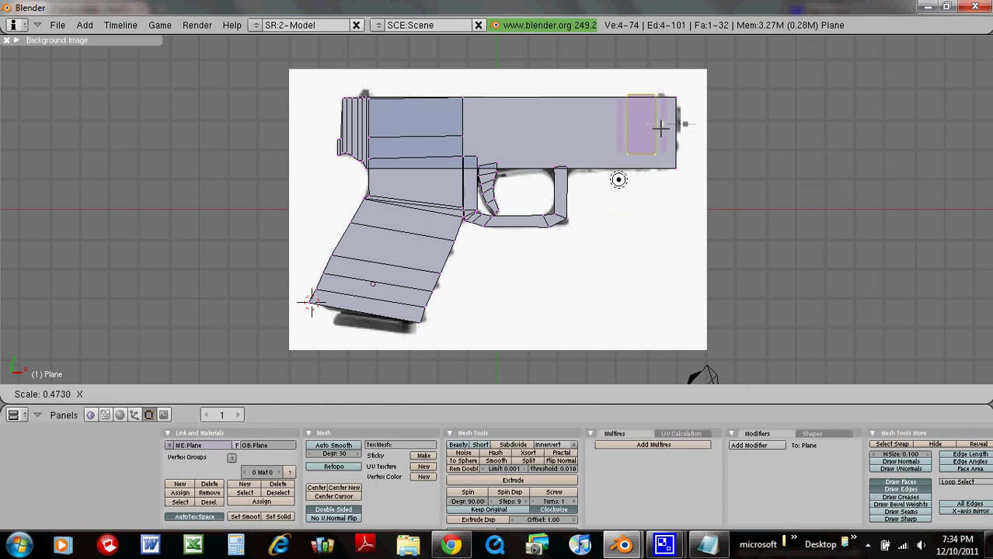
click(645, 126)
drag(703, 129, 722, 126)
key(s)
key(x)
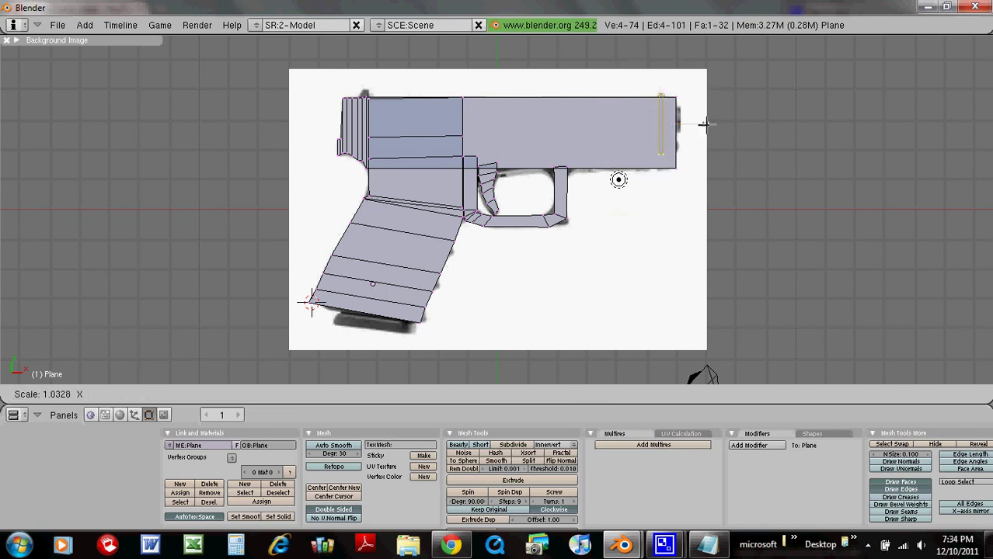
click(724, 124)
key(s)
key(y)
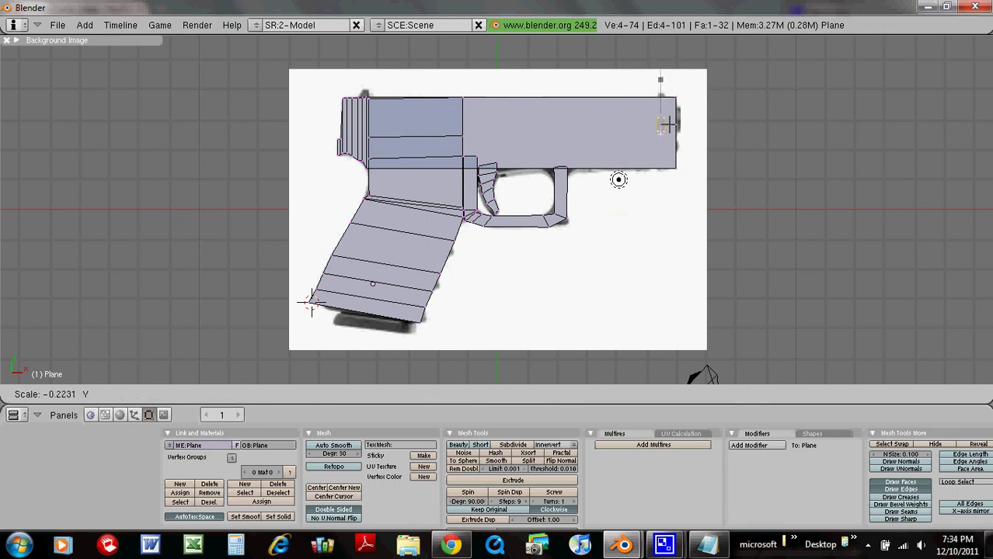
click(667, 120)
key(g)
key(y)
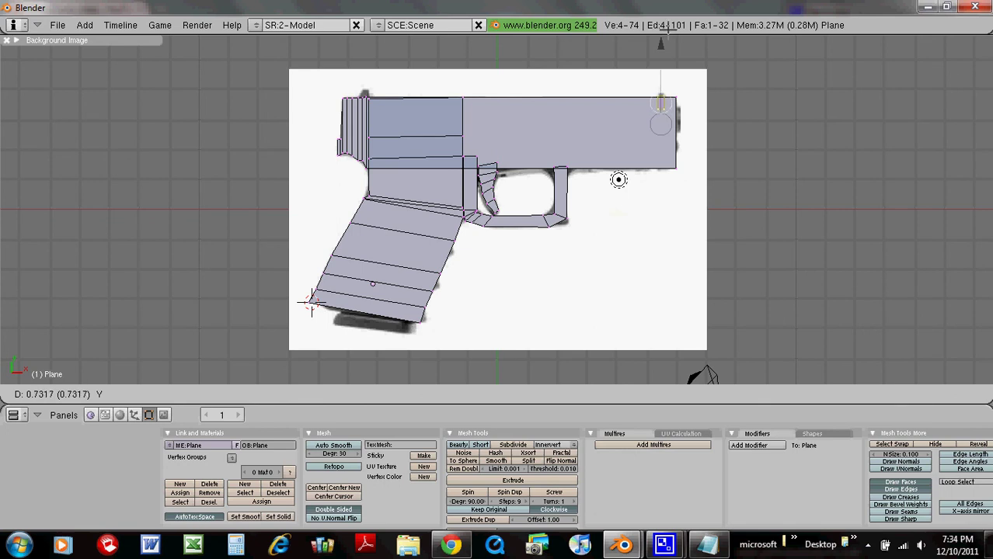
click(667, 25)
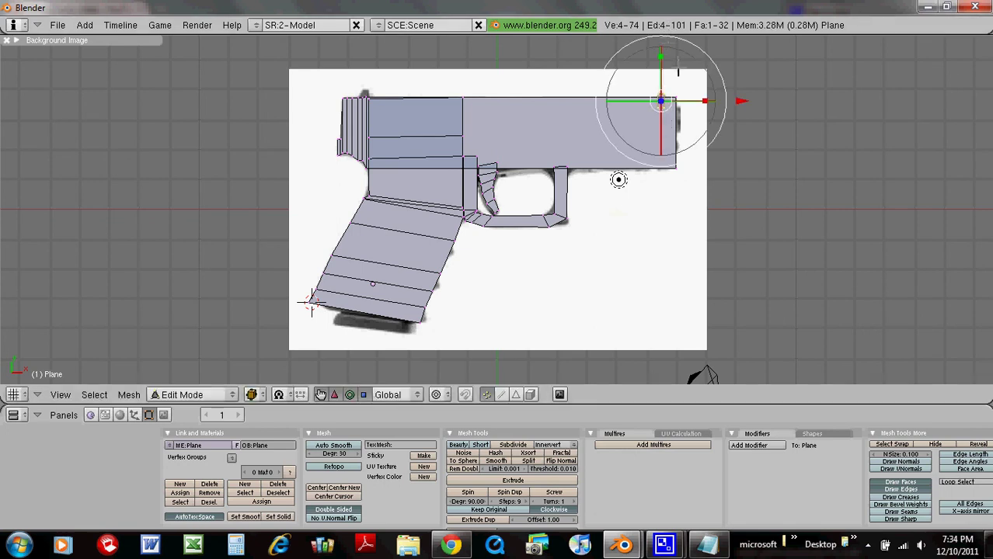
- Adjust the copied sight's height and slide it back to form the rear sight
key(g)
key(y)
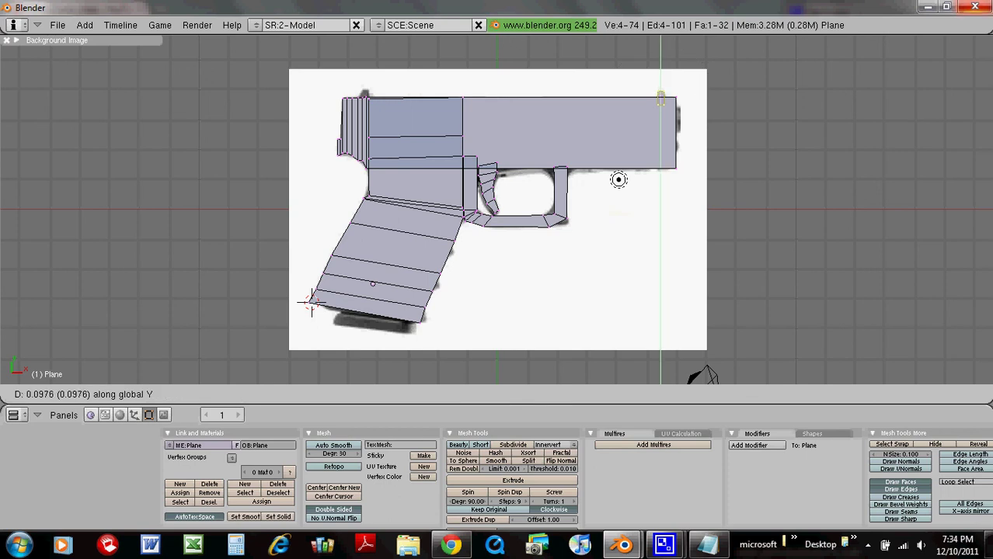
click(619, 180)
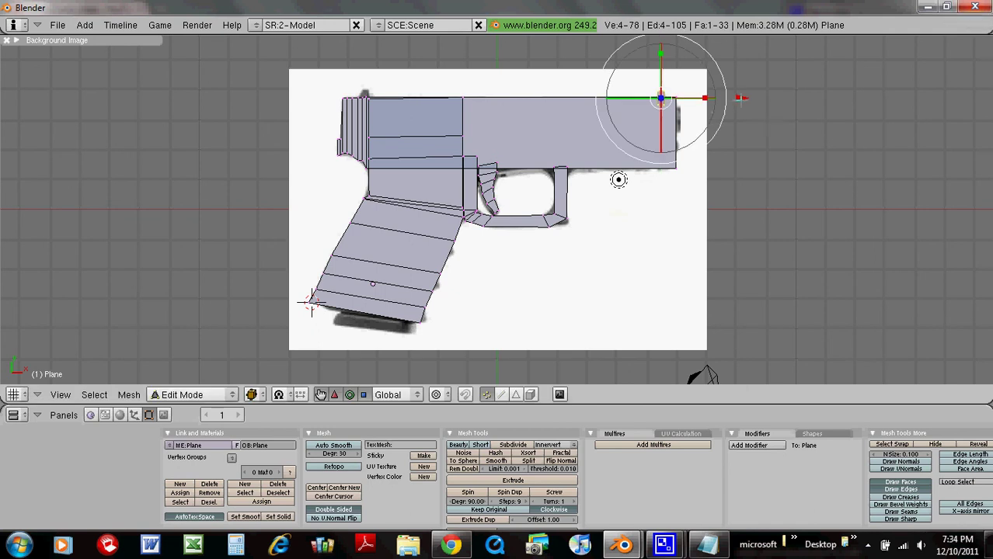
key(g)
key(x)
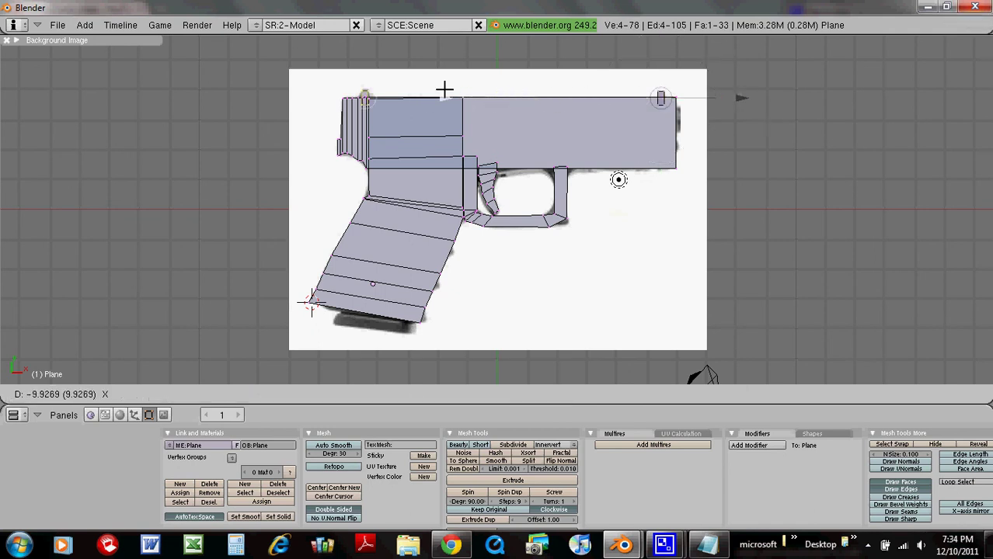
click(444, 90)
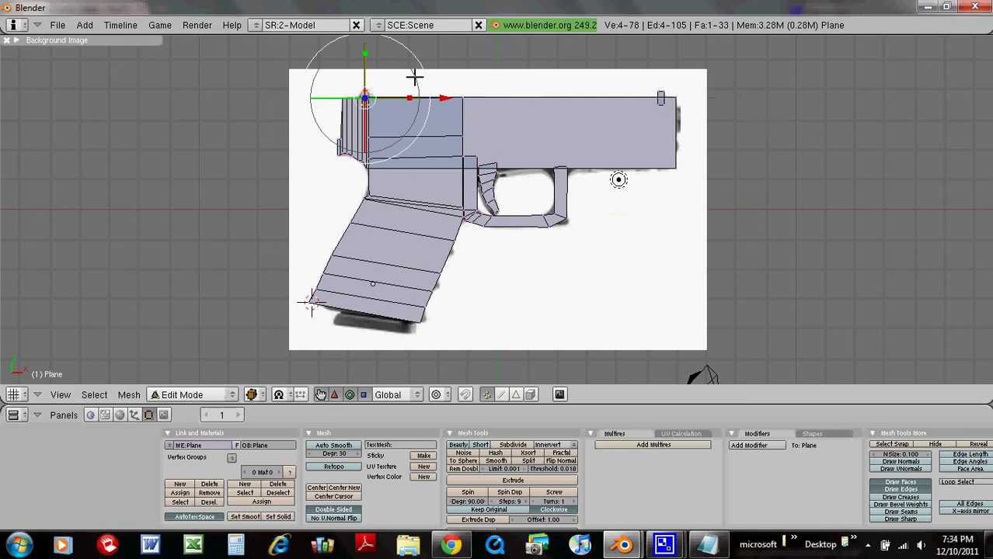
- Extrude the two muzzle corner vertices as an edge and raise it to the new height
right_click(680, 100)
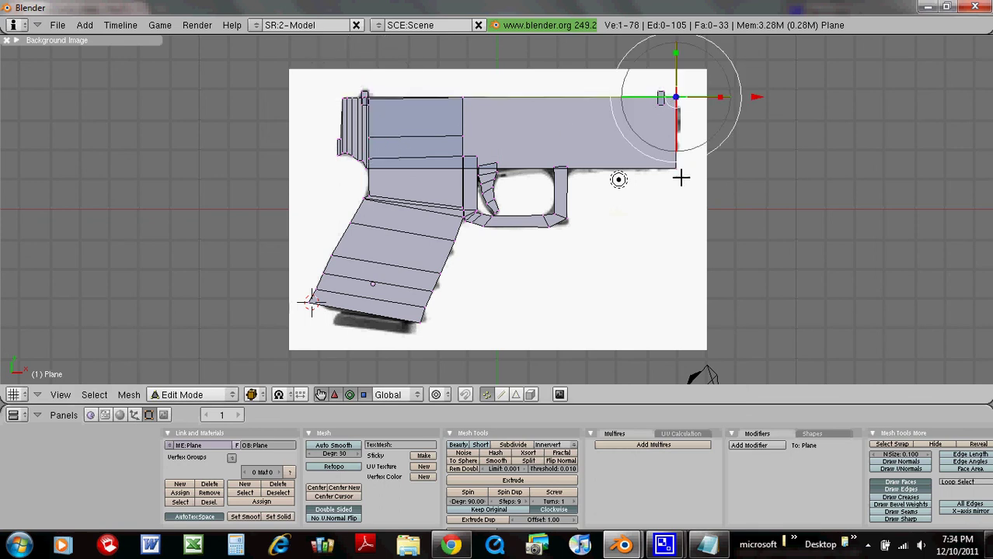
shift+right_click(680, 166)
key(e)
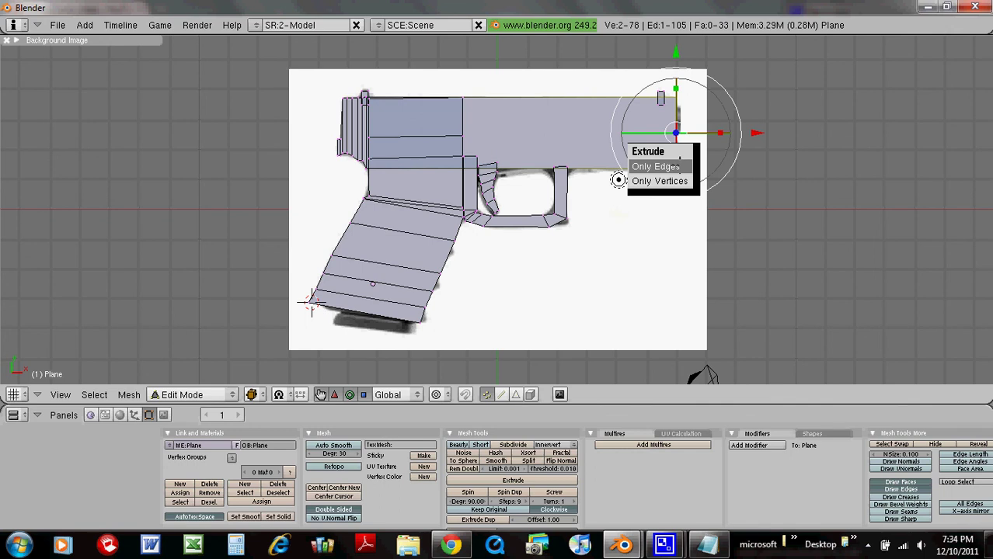
click(680, 165)
key(x)
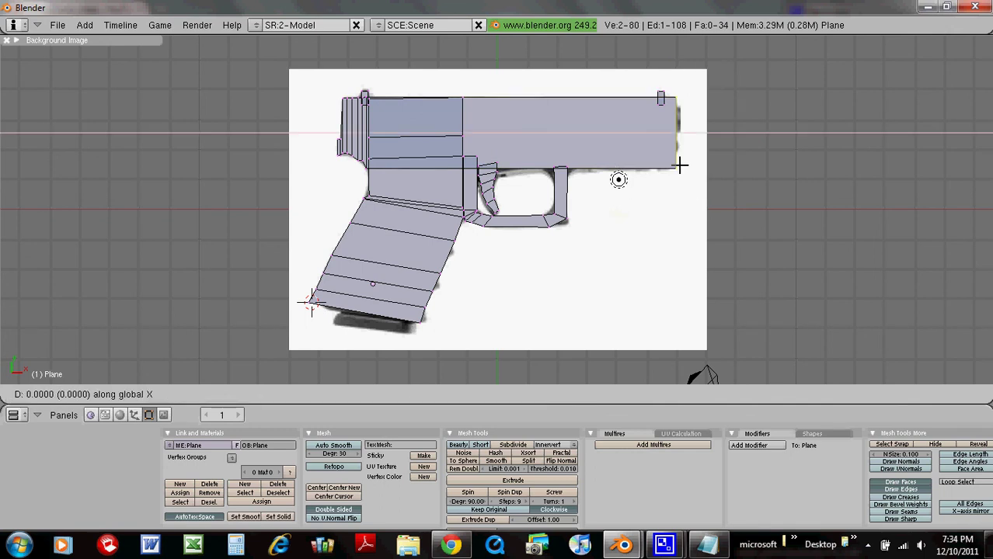
click(681, 128)
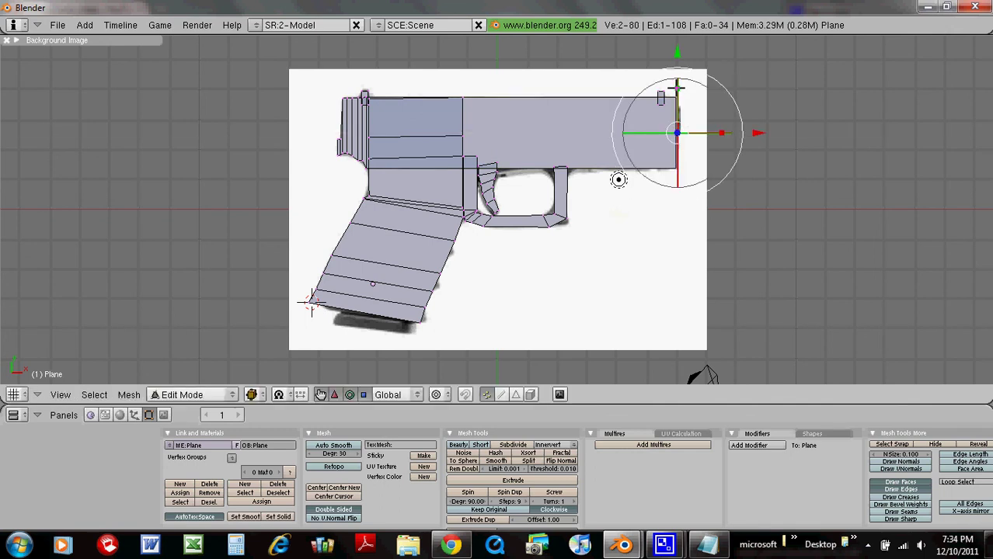
key(s)
key(Escape)
drag(677, 53, 677, 43)
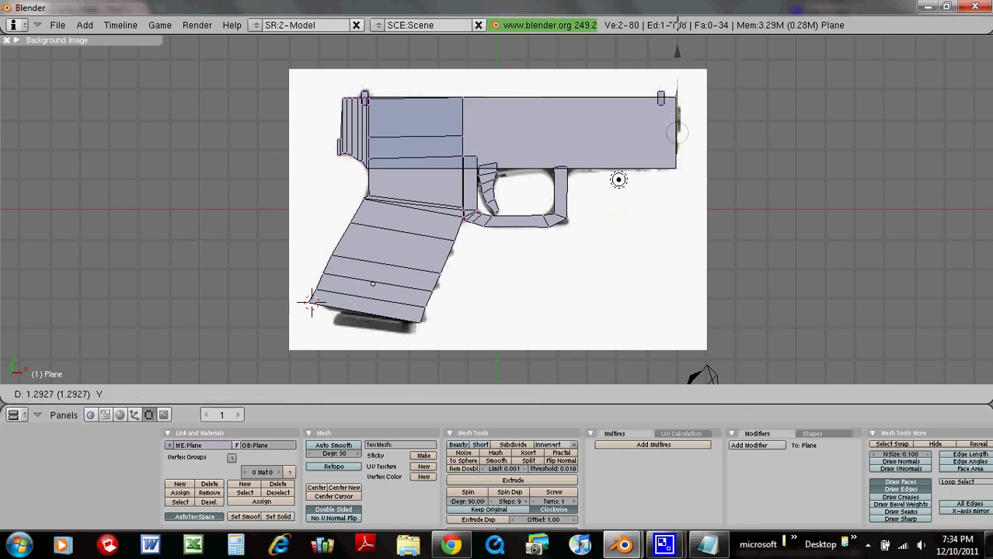
mouse_move(676, 43)
mouse_down()
mouse_move(677, 73)
mouse_move(676, 36)
mouse_up()
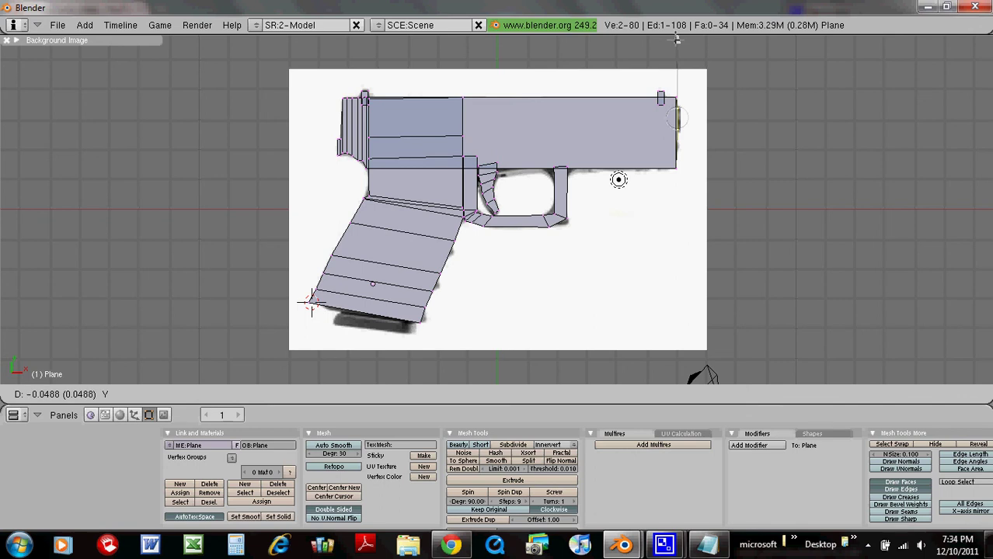
- Extrude the muzzle edge once more horizontally to finish the slide's front, then exit Edit Mode
click(677, 73)
key(e)
click(676, 72)
key(x)
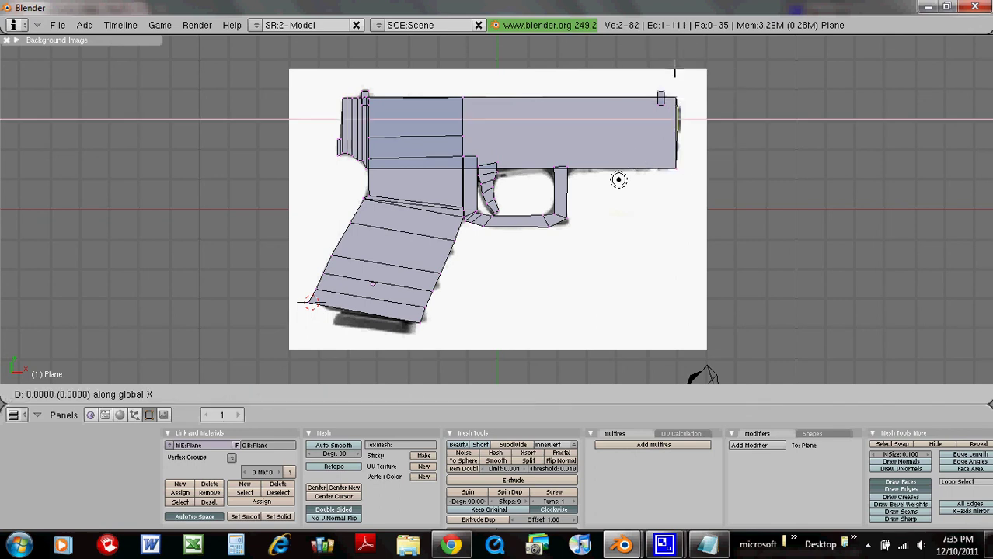
click(680, 71)
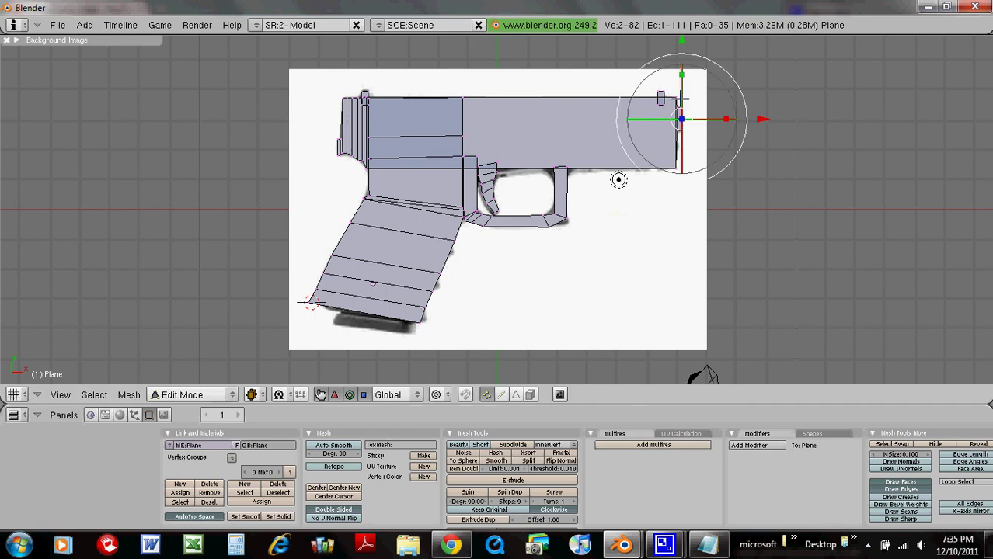
key(Tab)
- Select the whole pistol outline and extrude it as one region into a 152-face solid body
mouse_move(476, 192)
middle_down()
mouse_move(523, 206)
mouse_move(547, 231)
mouse_move(527, 225)
middle_up()
key(Tab)
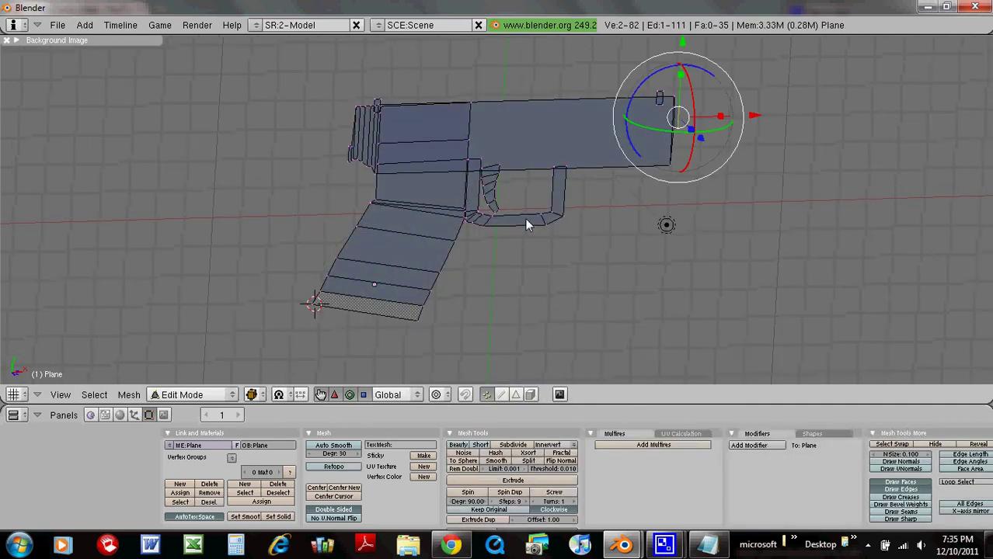
key(a)
key(e)
click(526, 223)
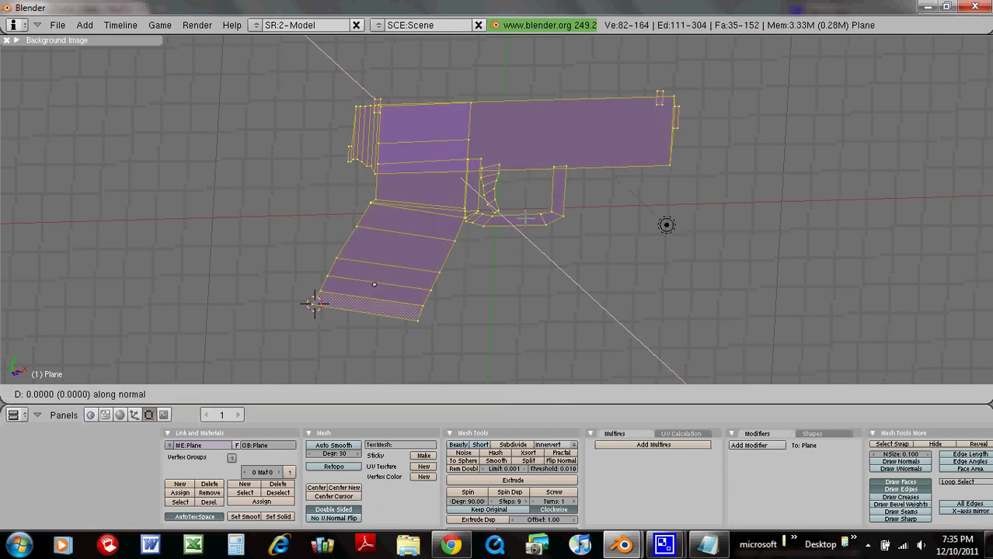
click(502, 206)
key(Tab)
middle_drag(444, 196, 330, 169)
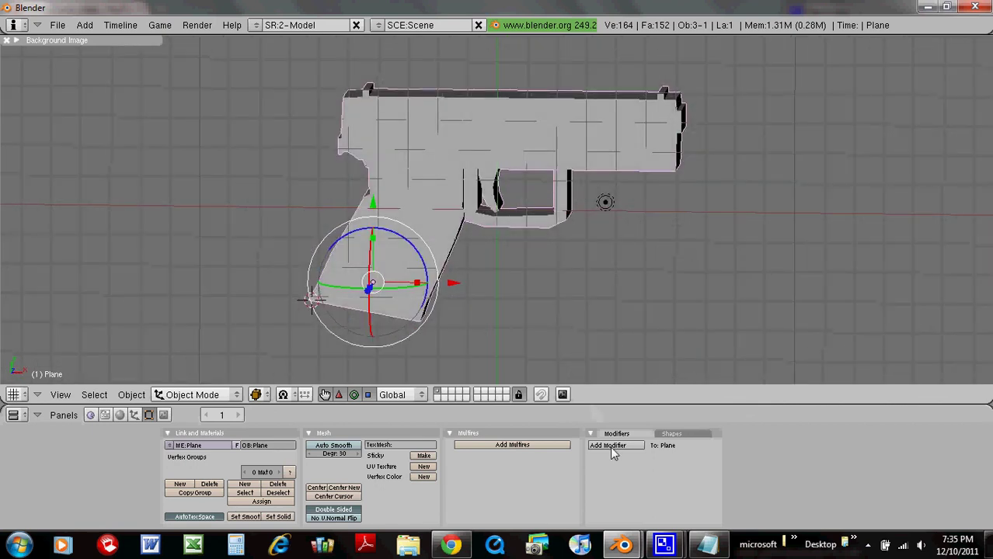
- Add a Subsurf modifier to the gun, delete it, and bring the Notepad notes forward
click(610, 447)
click(620, 270)
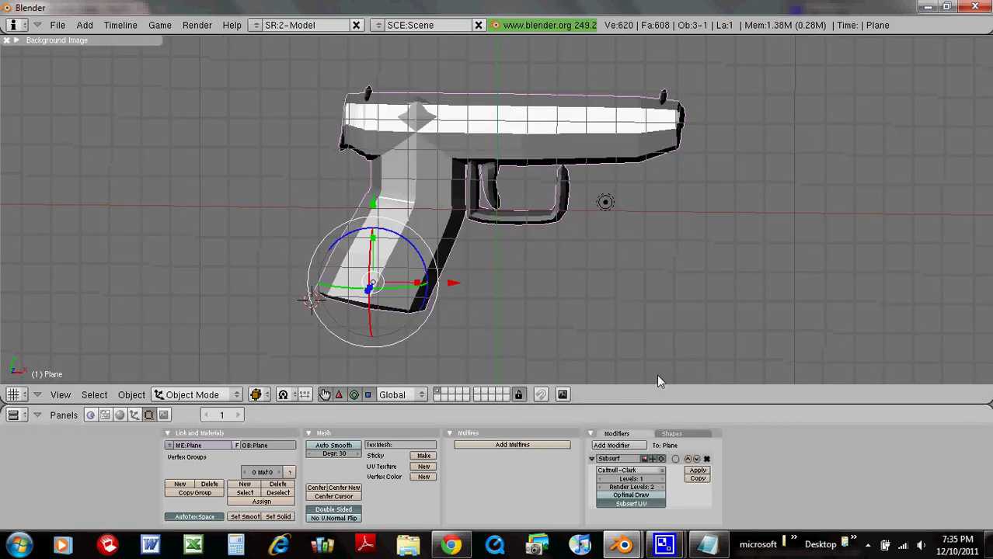
click(707, 459)
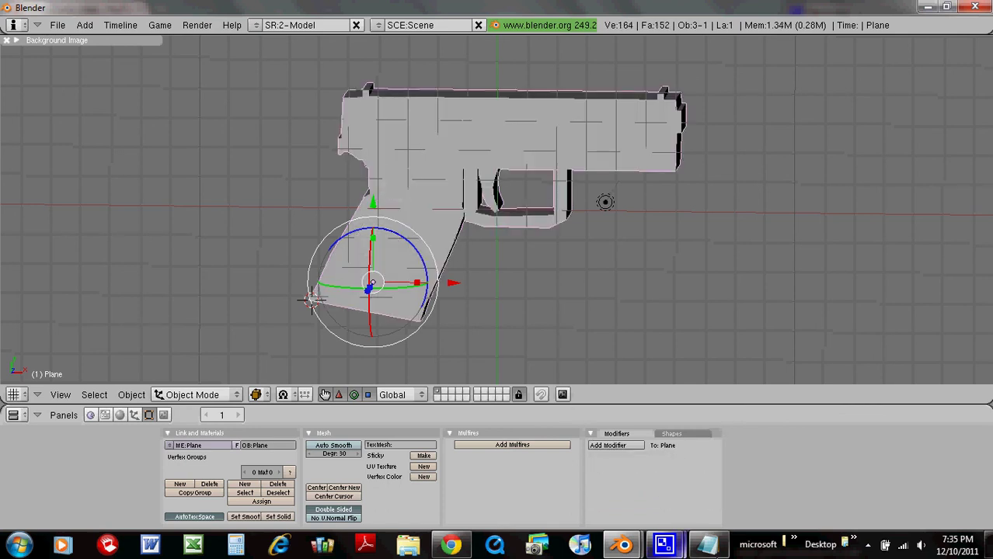
click(706, 544)
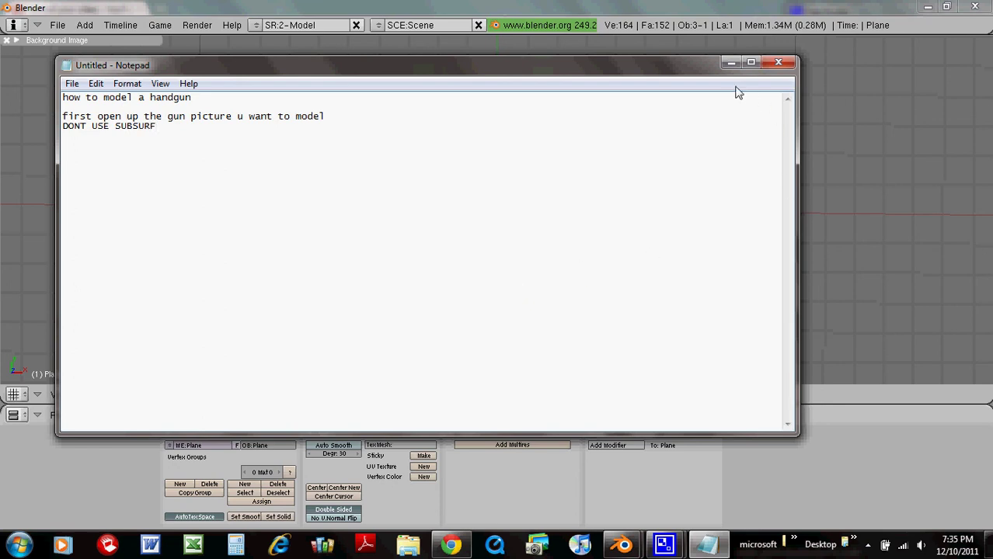
- Hide Notepad, add and then delete a Smooth modifier on the gun, and reopen the notes
click(730, 62)
click(631, 443)
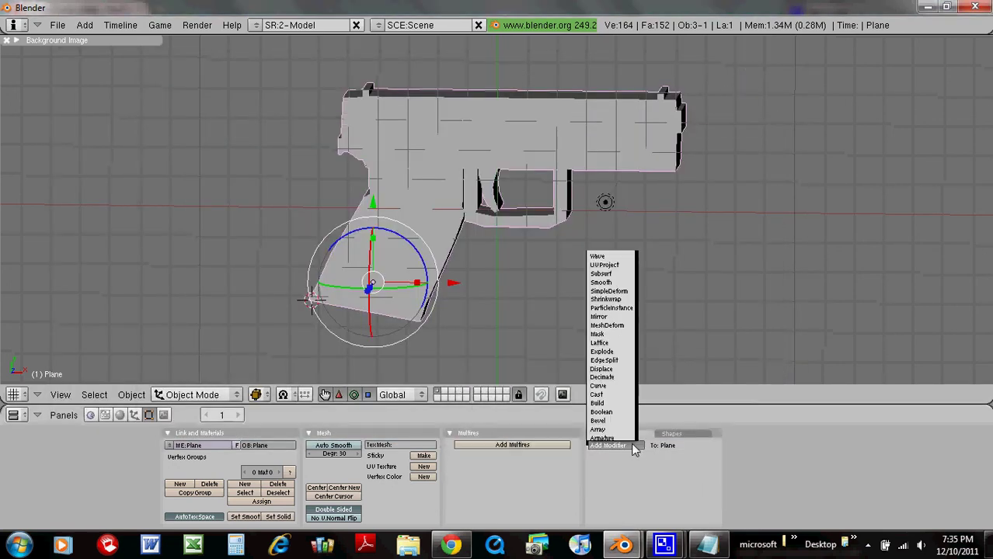
click(604, 282)
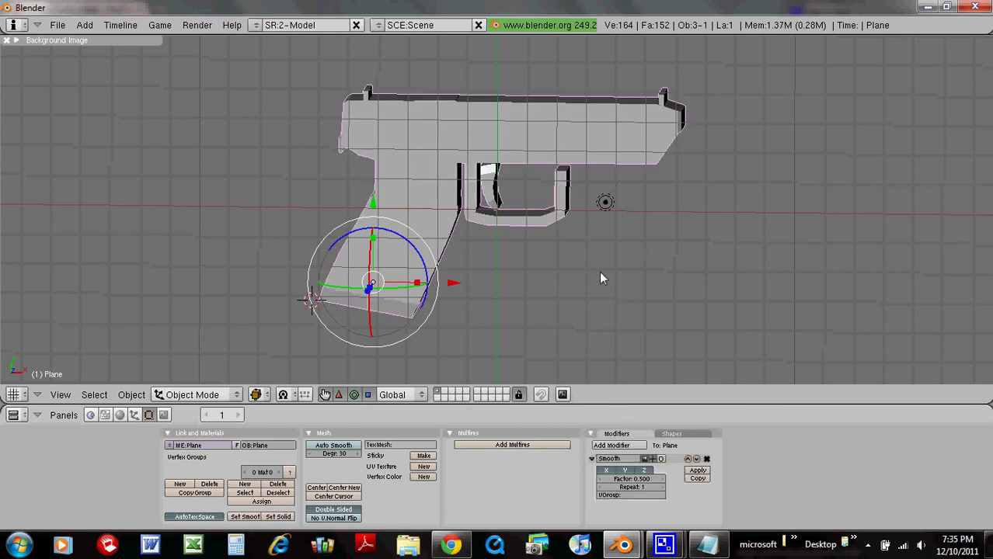
click(706, 458)
middle_drag(451, 186, 500, 201)
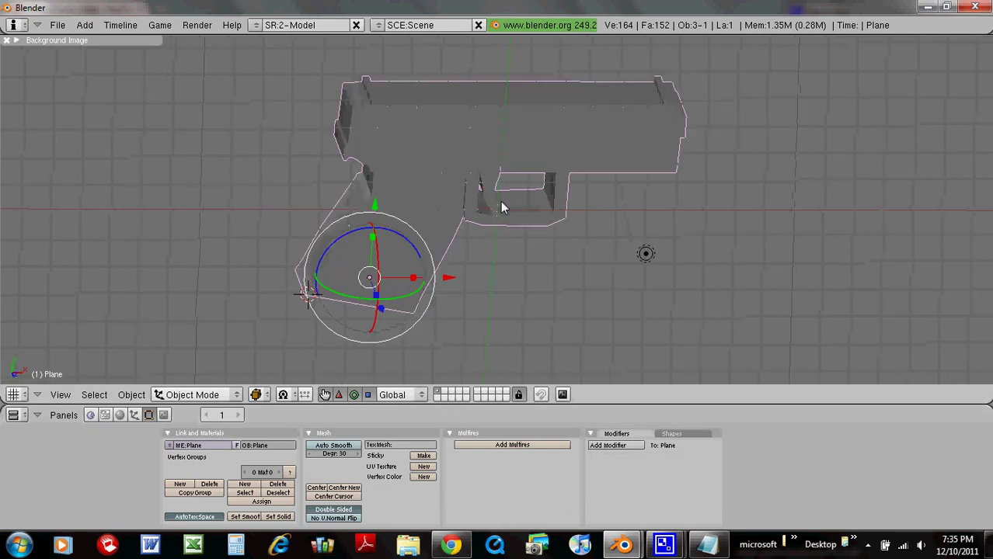
click(686, 550)
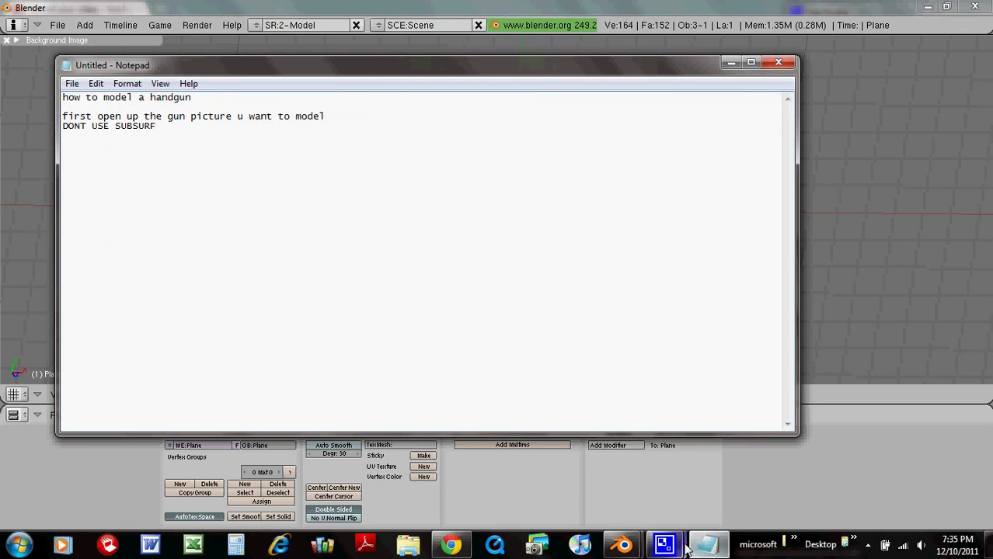
- Add a closing line 'THANKS!' below 'DONT USE SUBSURF' in the notes
mouse_move(664, 545)
click(600, 471)
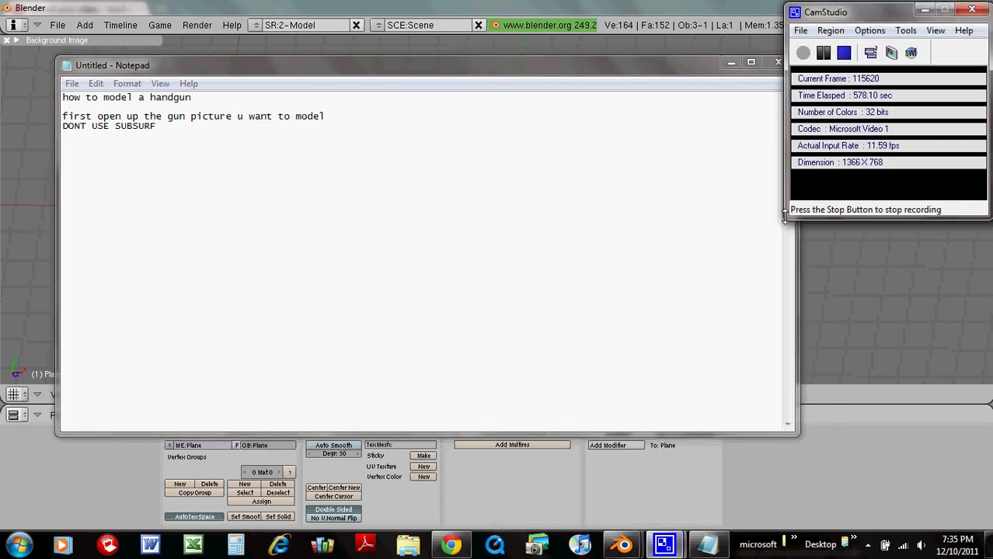
click(450, 181)
key(Return)
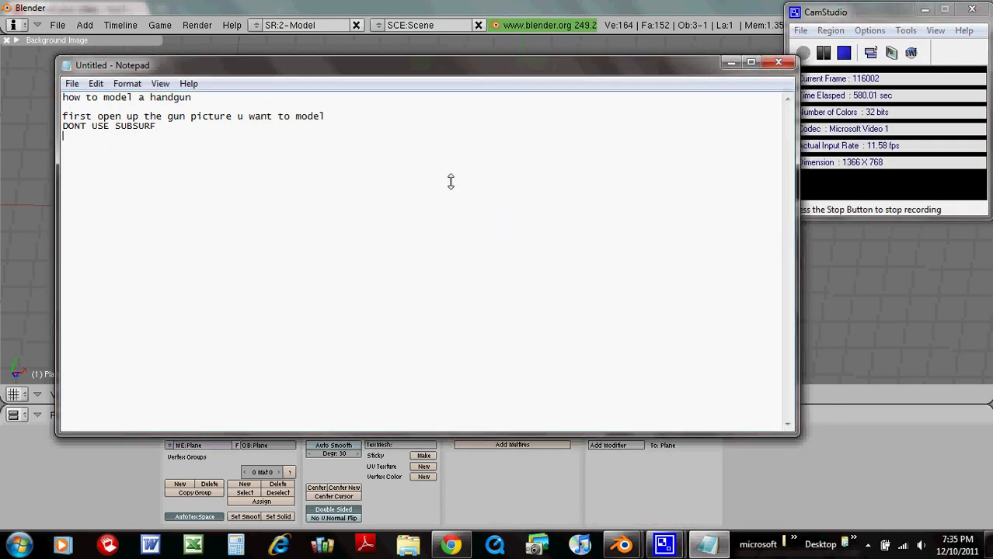
text(TAH)
key(BackSpace)
key(BackSpace)
text(AN)
key(BackSpace)
text(KS!)
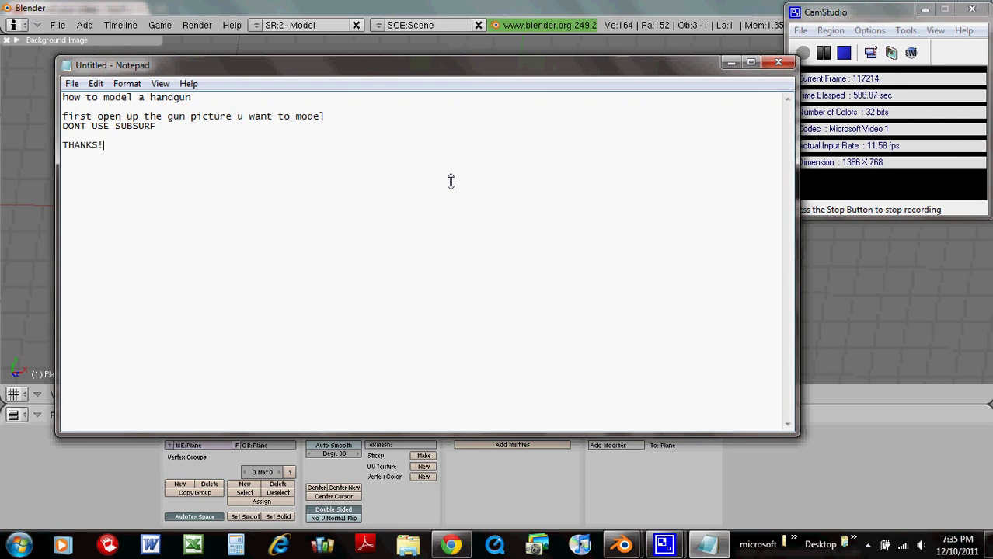